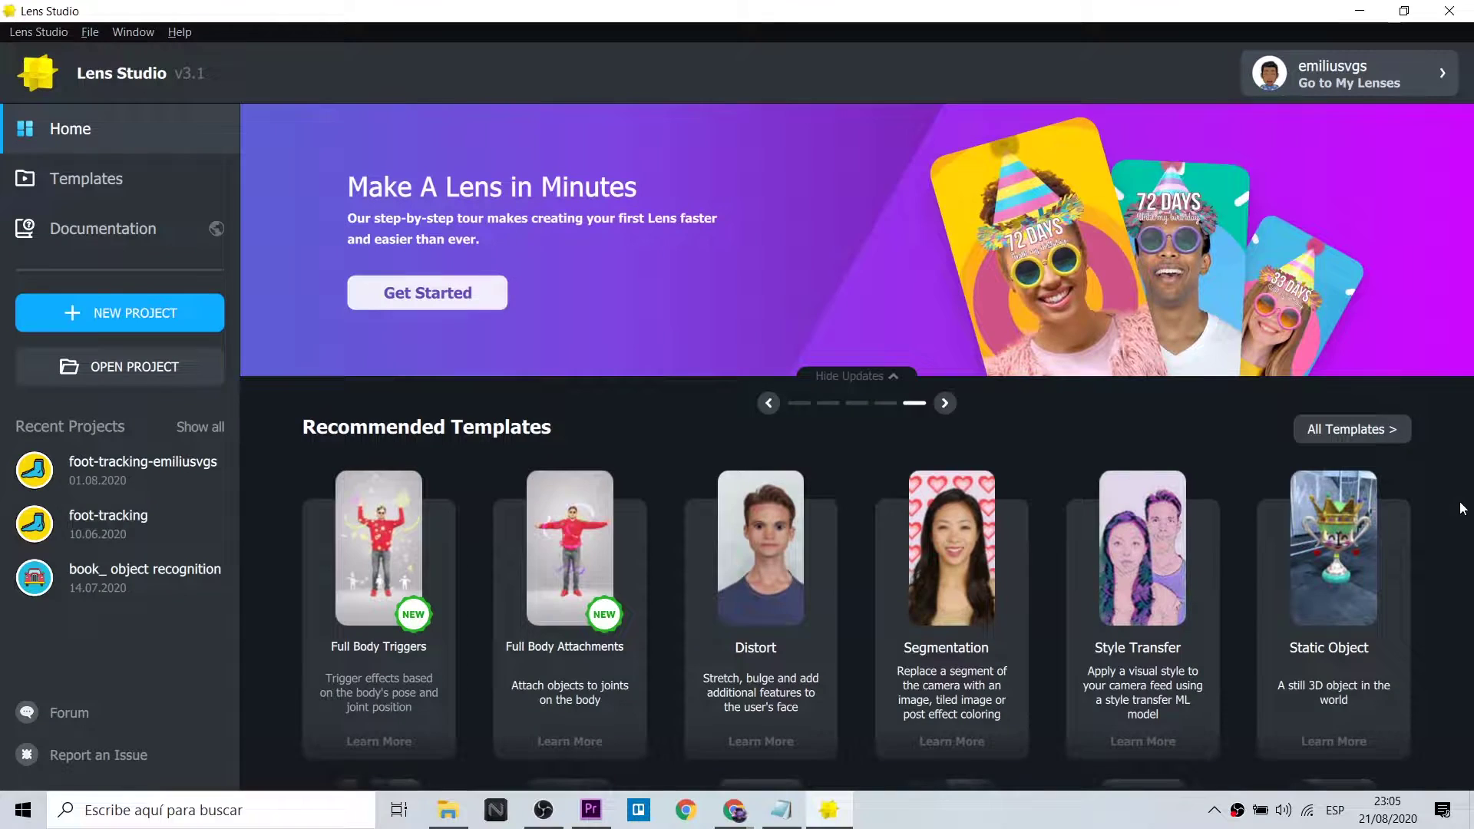
Look over the recommended Lens Studio templates and the Foot Tracking and other entries of the ML Templates Library web page
scroll(1425, 500, down, 3)
scroll(1424, 502, down, 2)
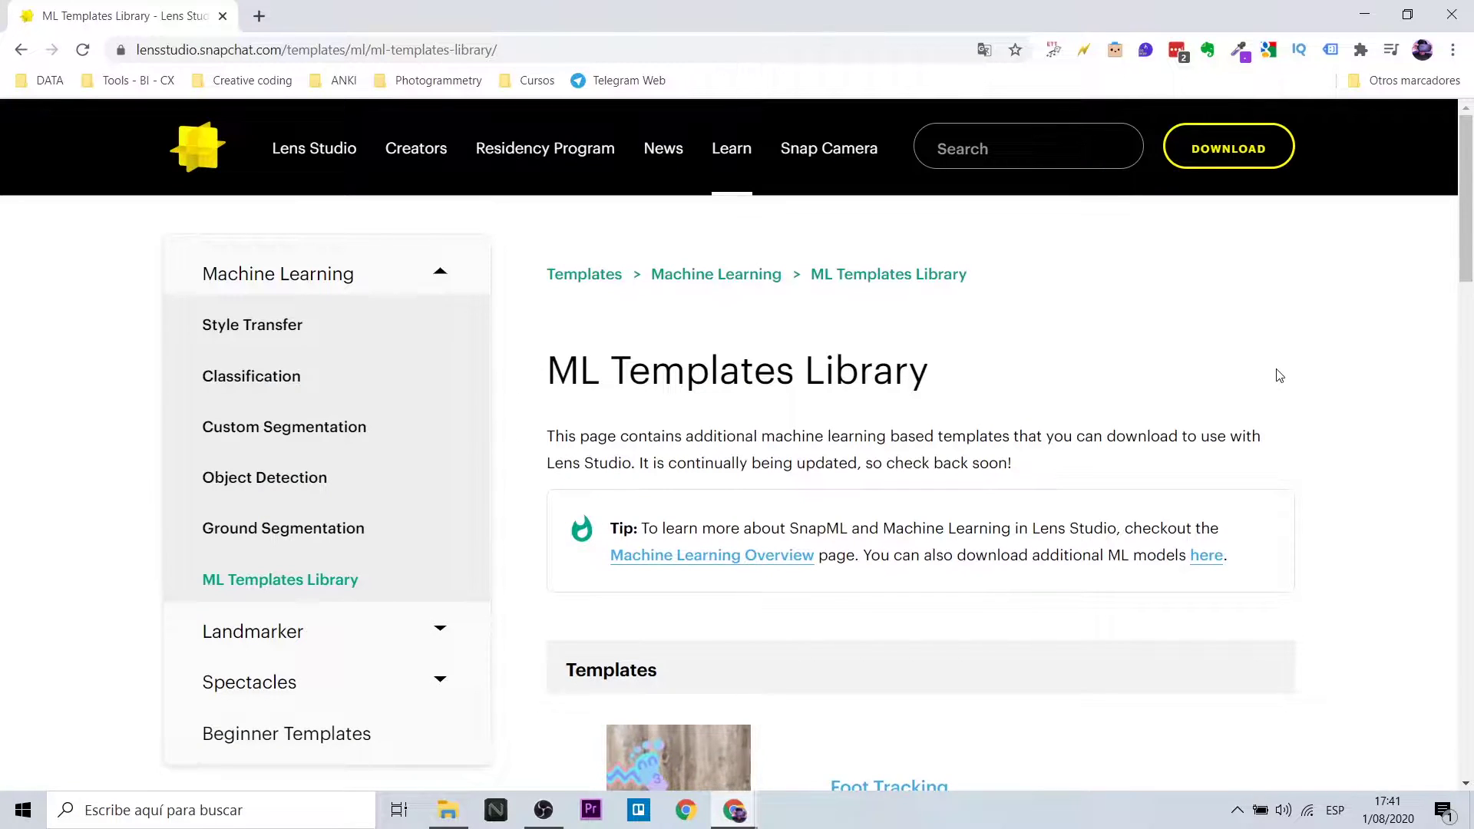
scroll(1279, 375, down, 5)
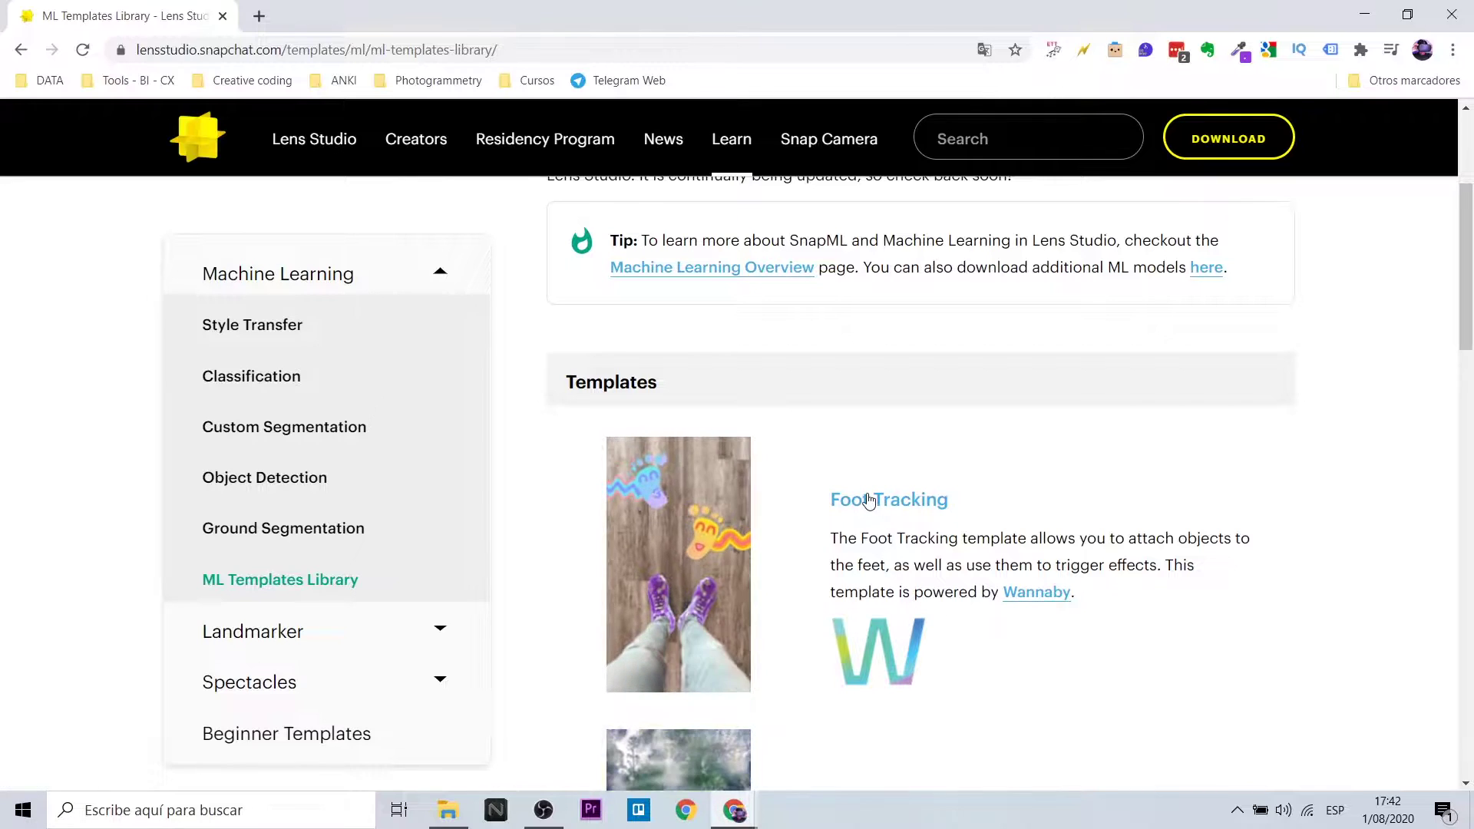
scroll(1078, 522, down, 3)
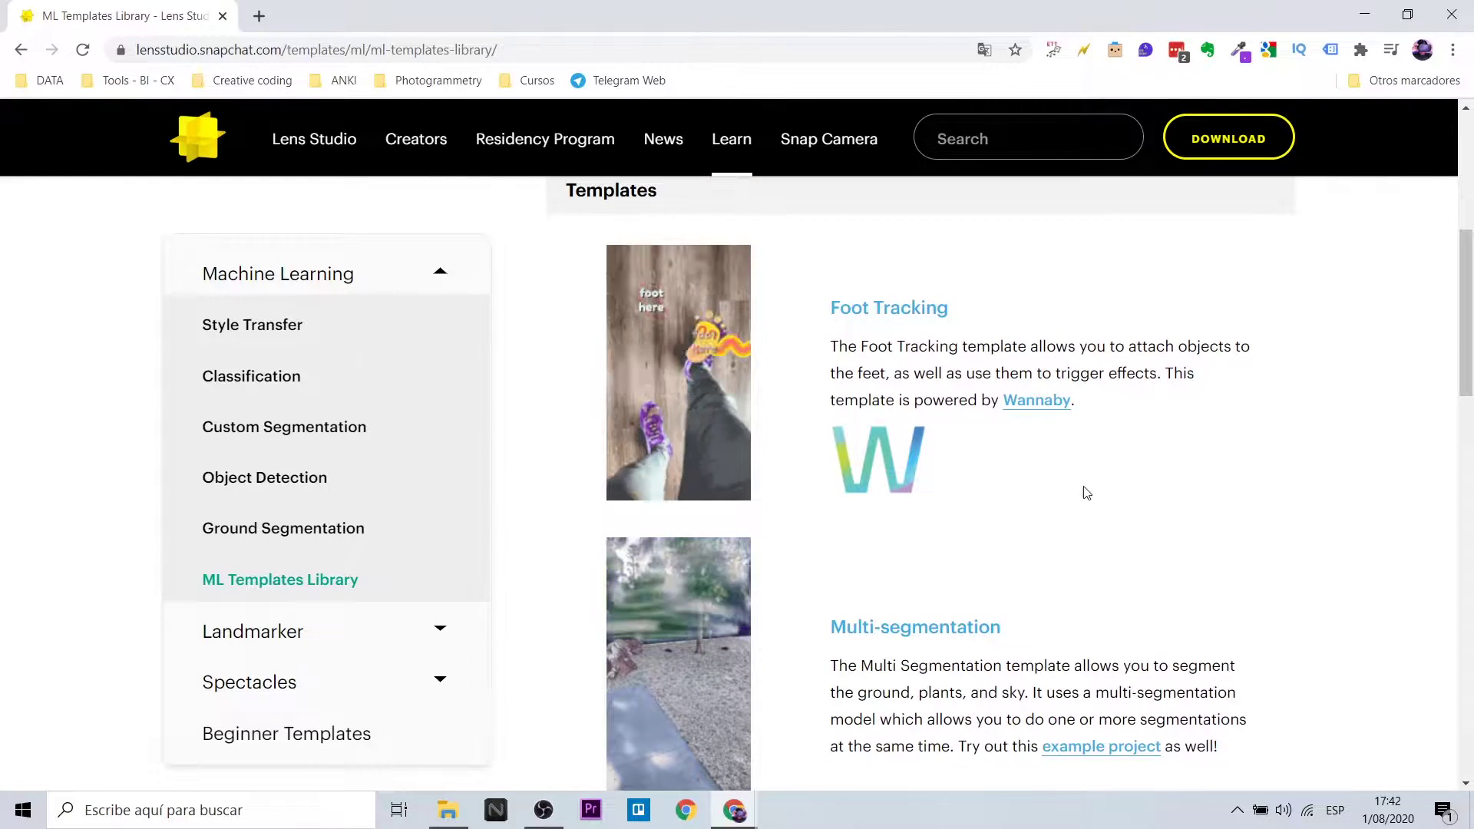
scroll(1160, 534, down, 7)
scroll(1165, 533, up, 7)
scroll(1165, 534, up, 3)
ctrl+scroll(1166, 572, up, 1)
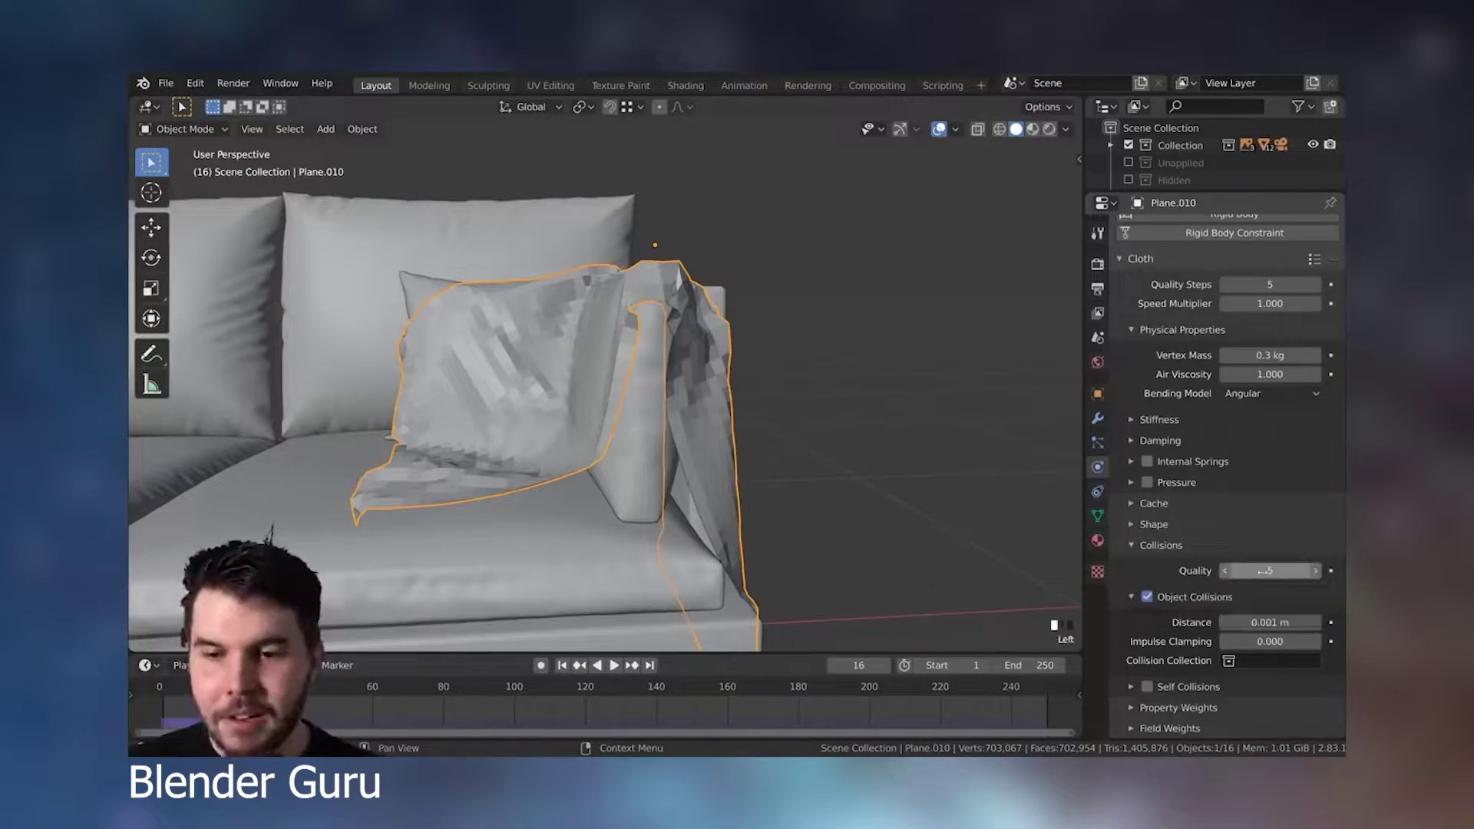
Delete the stray floor vertices around the inner sole edges of the scanned shoes in Blender
scroll(609, 395, down, 3)
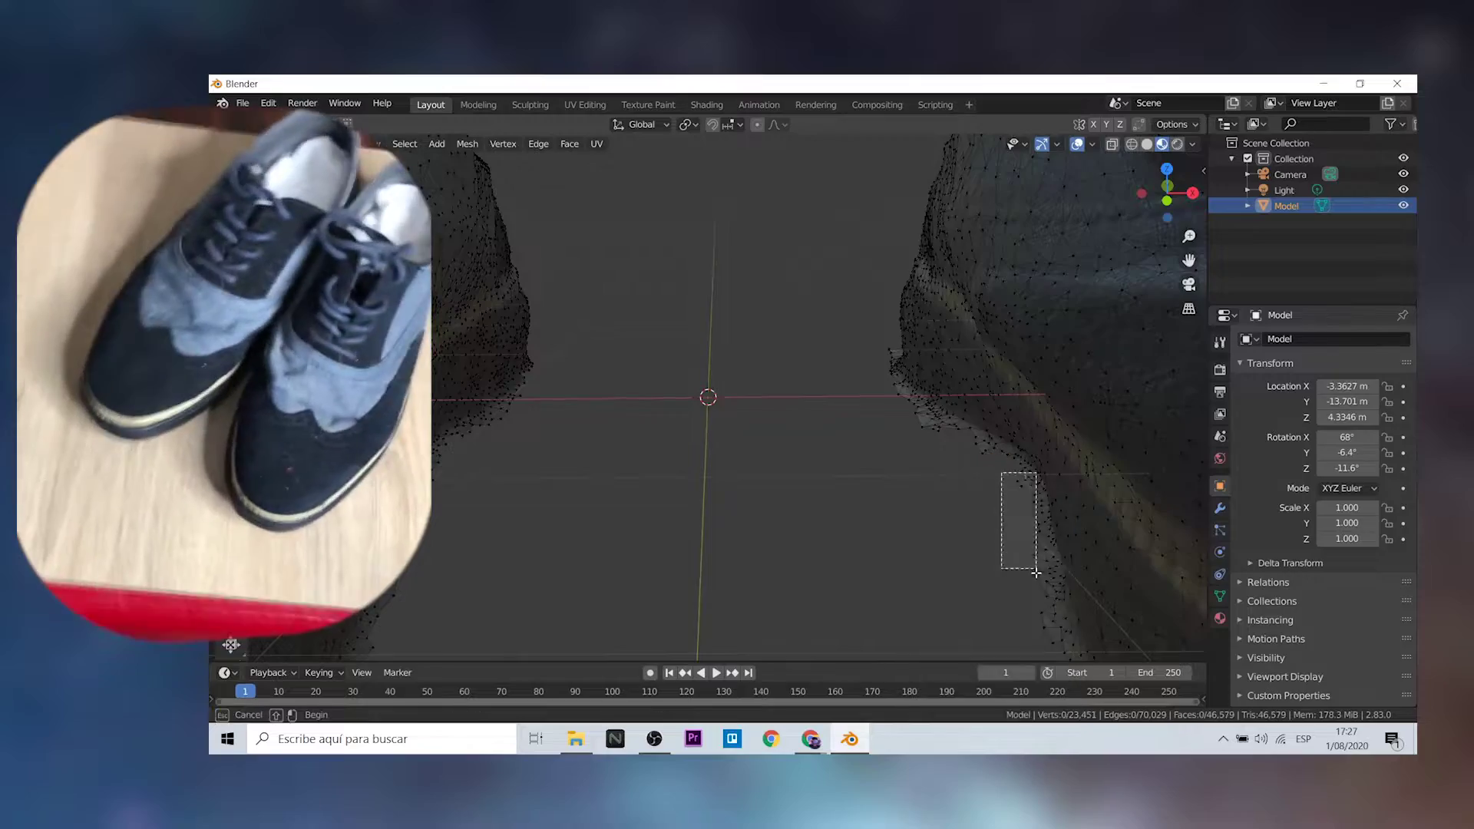
key(x)
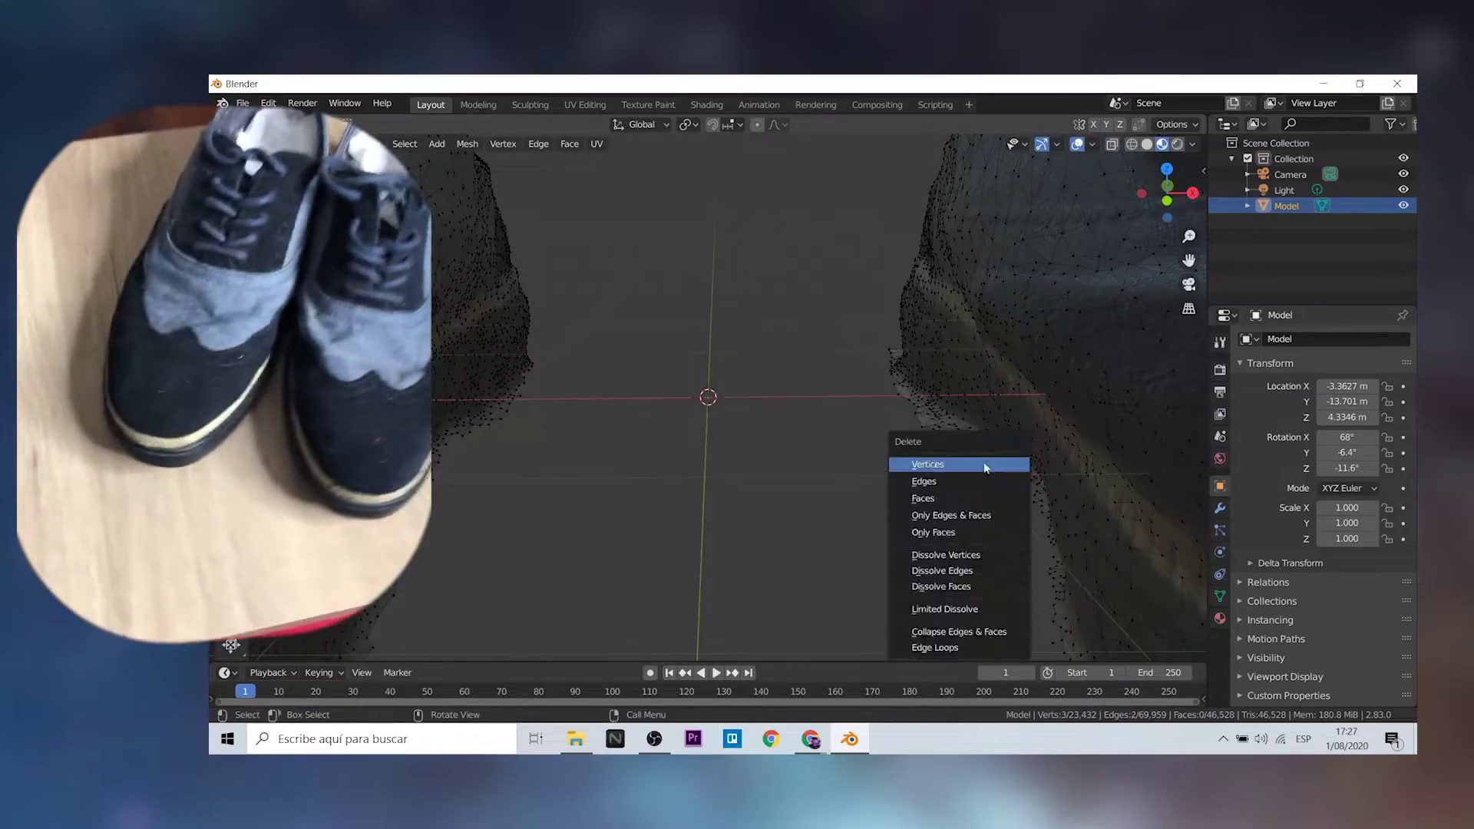
click(983, 460)
drag(1038, 452, 1113, 493)
scroll(990, 414, down, 5)
middle_drag(991, 414, 688, 504)
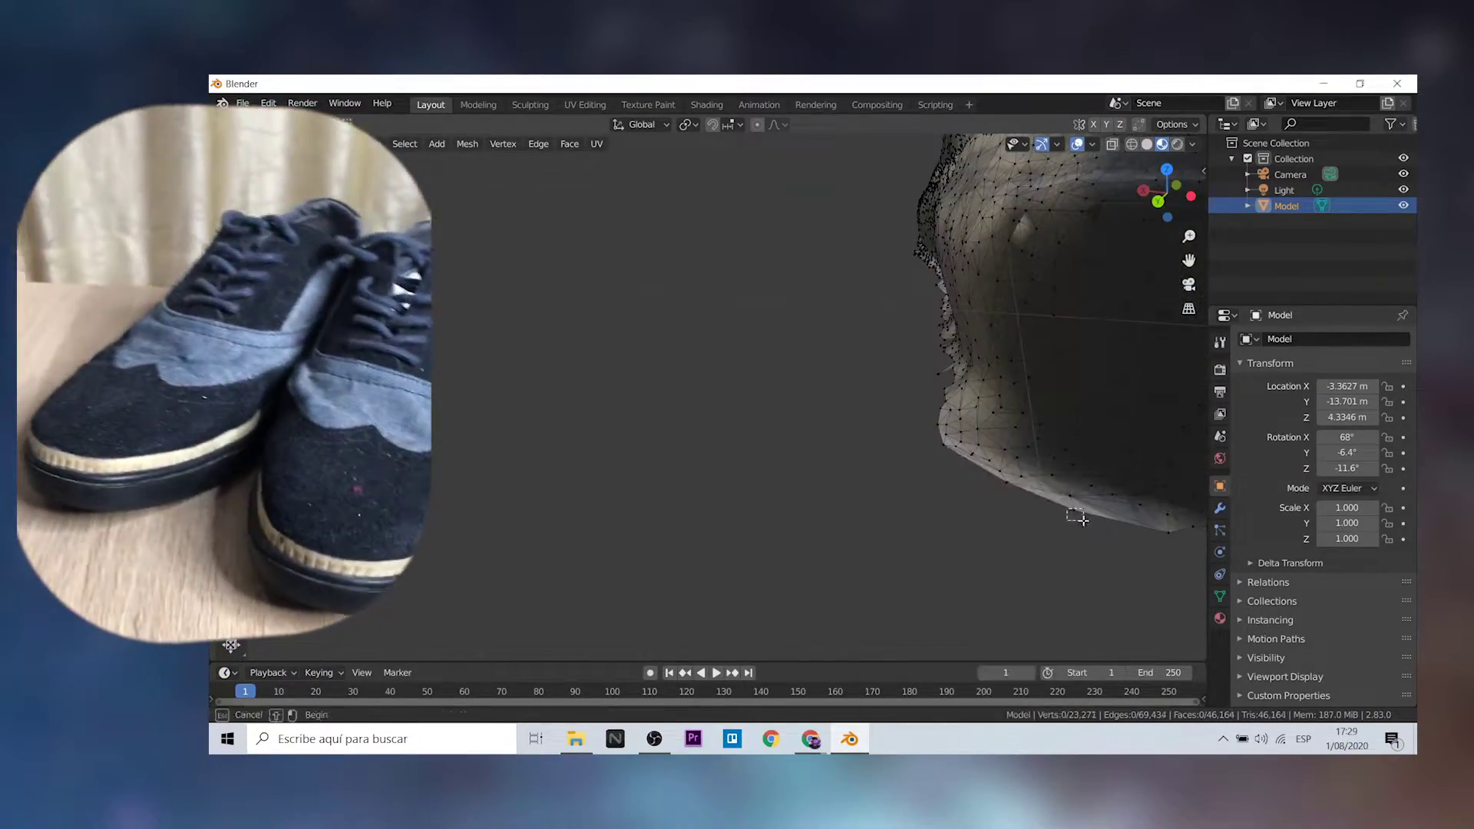
key(x)
click(757, 519)
Delete the leftover floor vertices beneath the toe of the scanned shoe
scroll(757, 520, down, 5)
scroll(478, 381, up, 6)
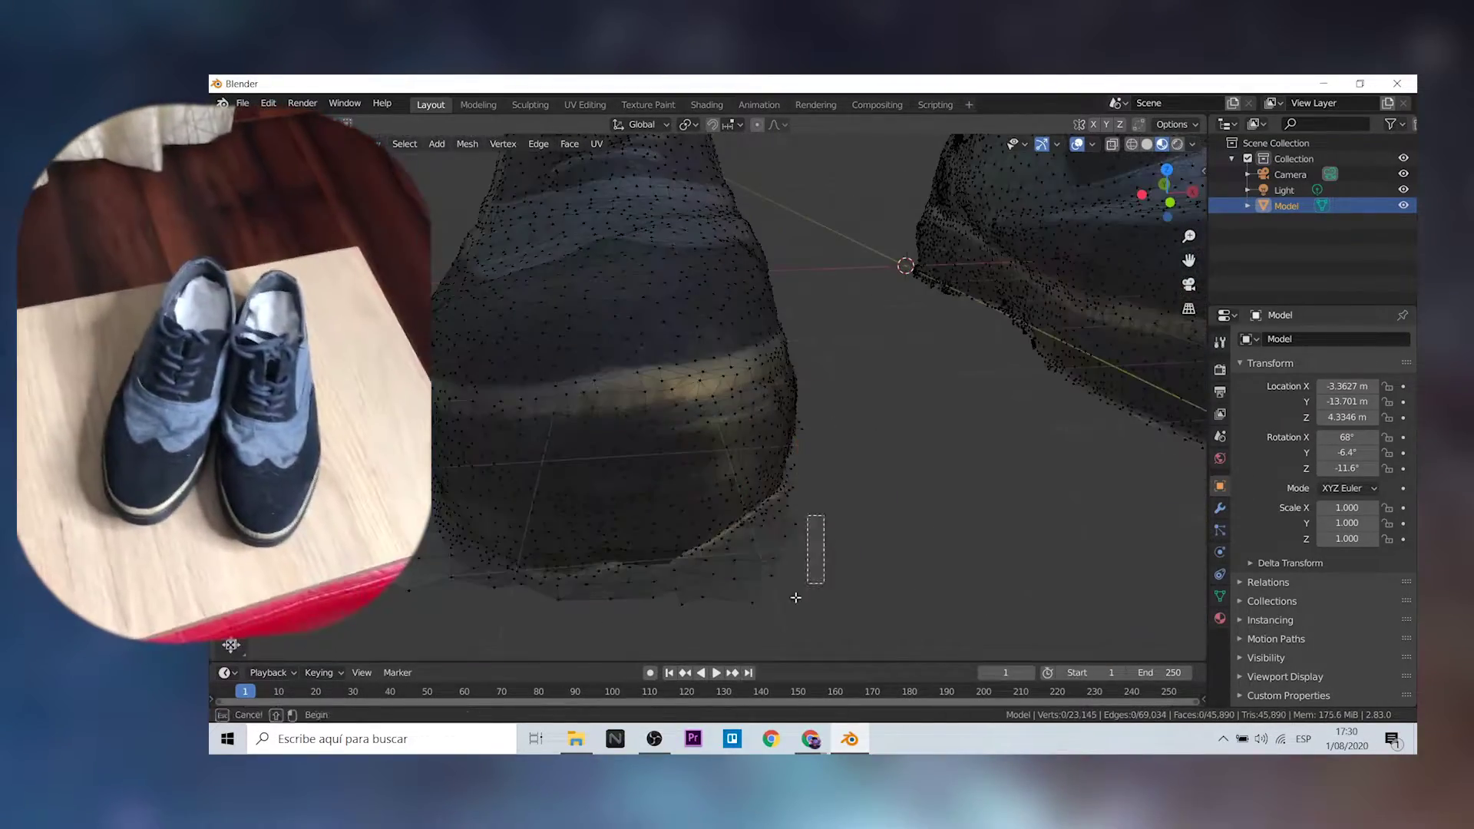
key(x)
click(790, 522)
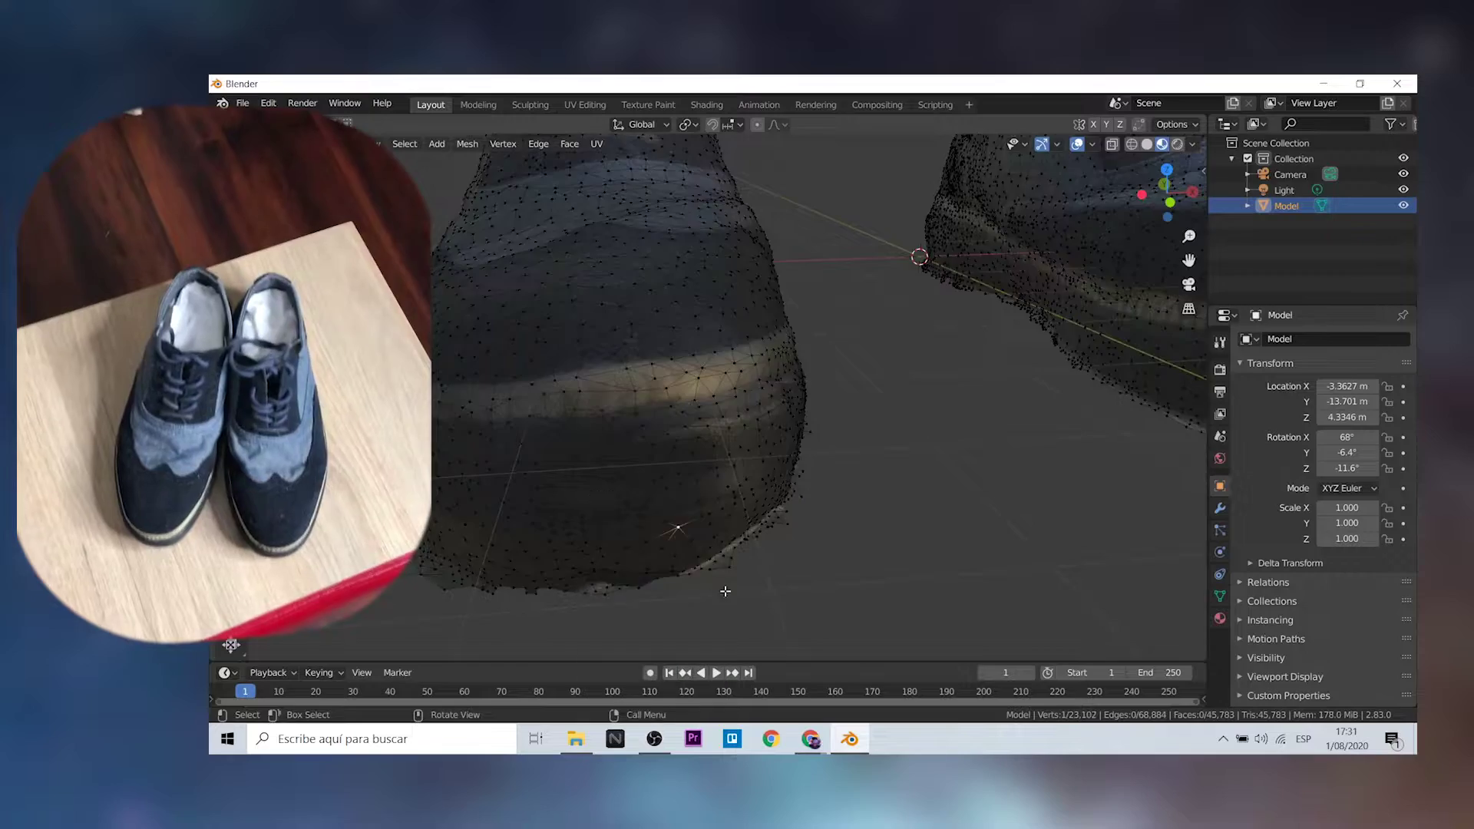
drag(684, 553, 731, 619)
key(x)
click(889, 524)
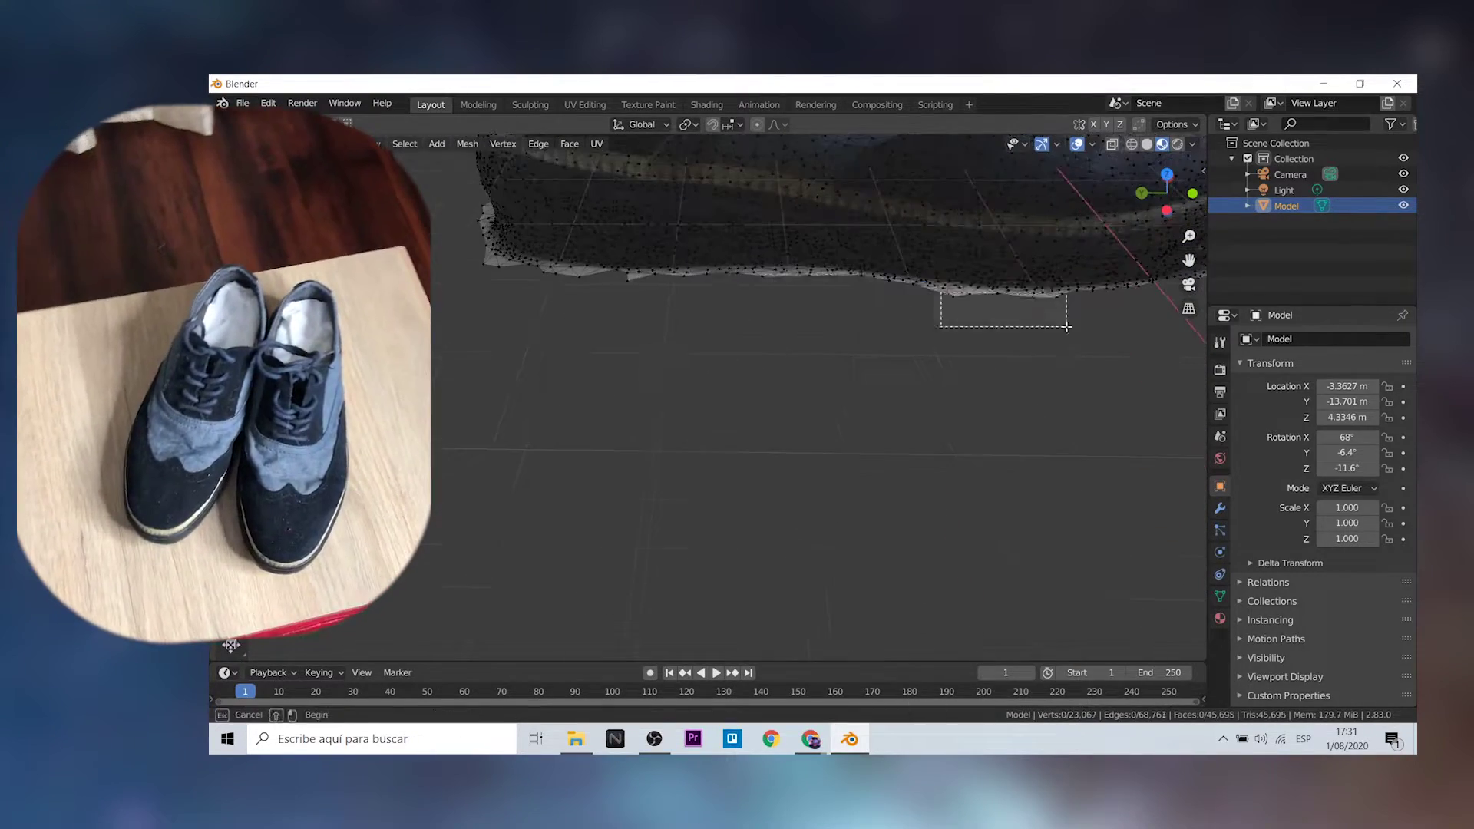
Box-select and delete the remaining loose vertices along the side and lower rim of the shoe's sole
key(b)
drag(945, 245, 1039, 264)
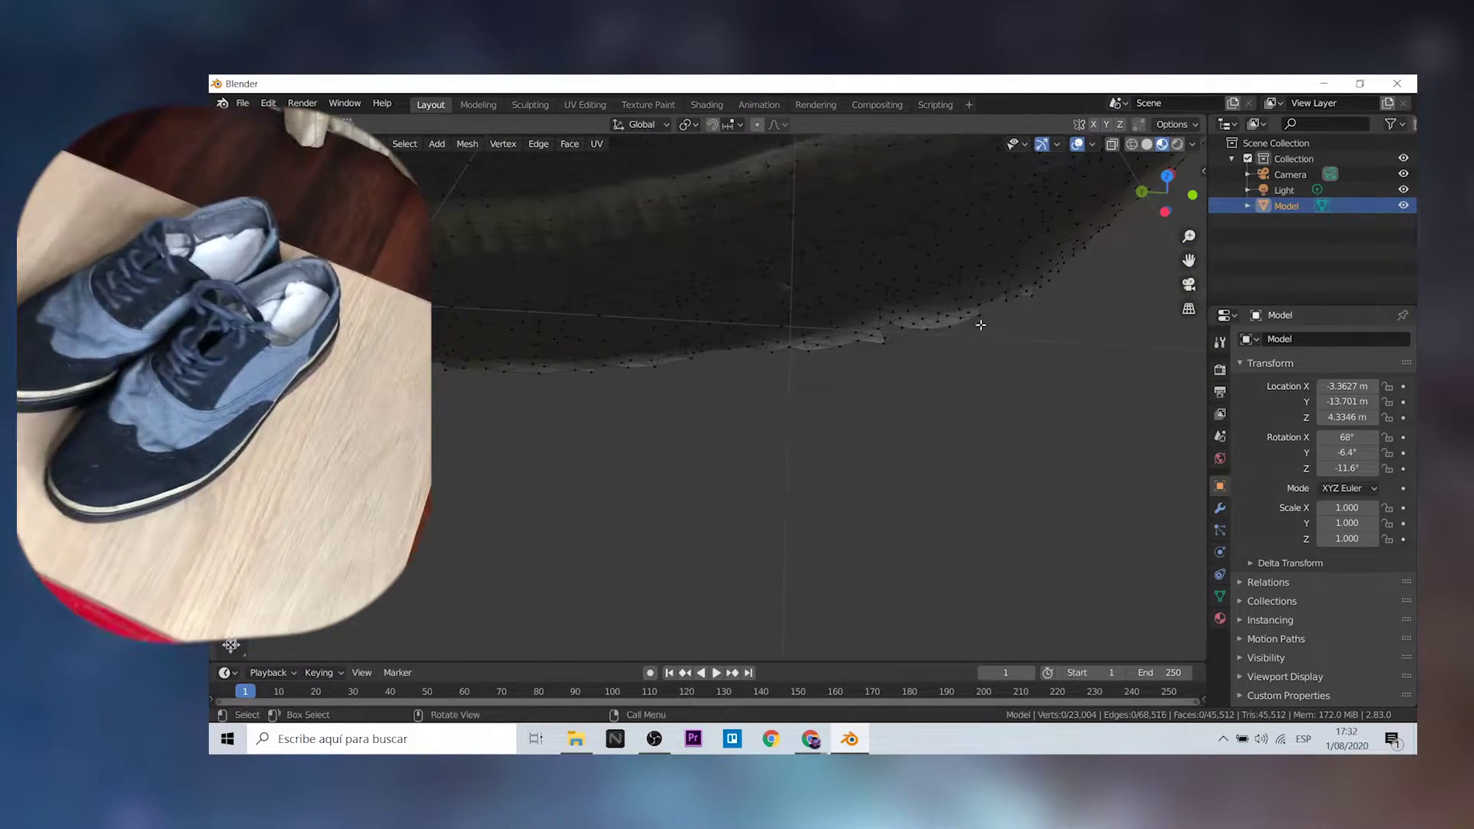
drag(751, 300, 786, 468)
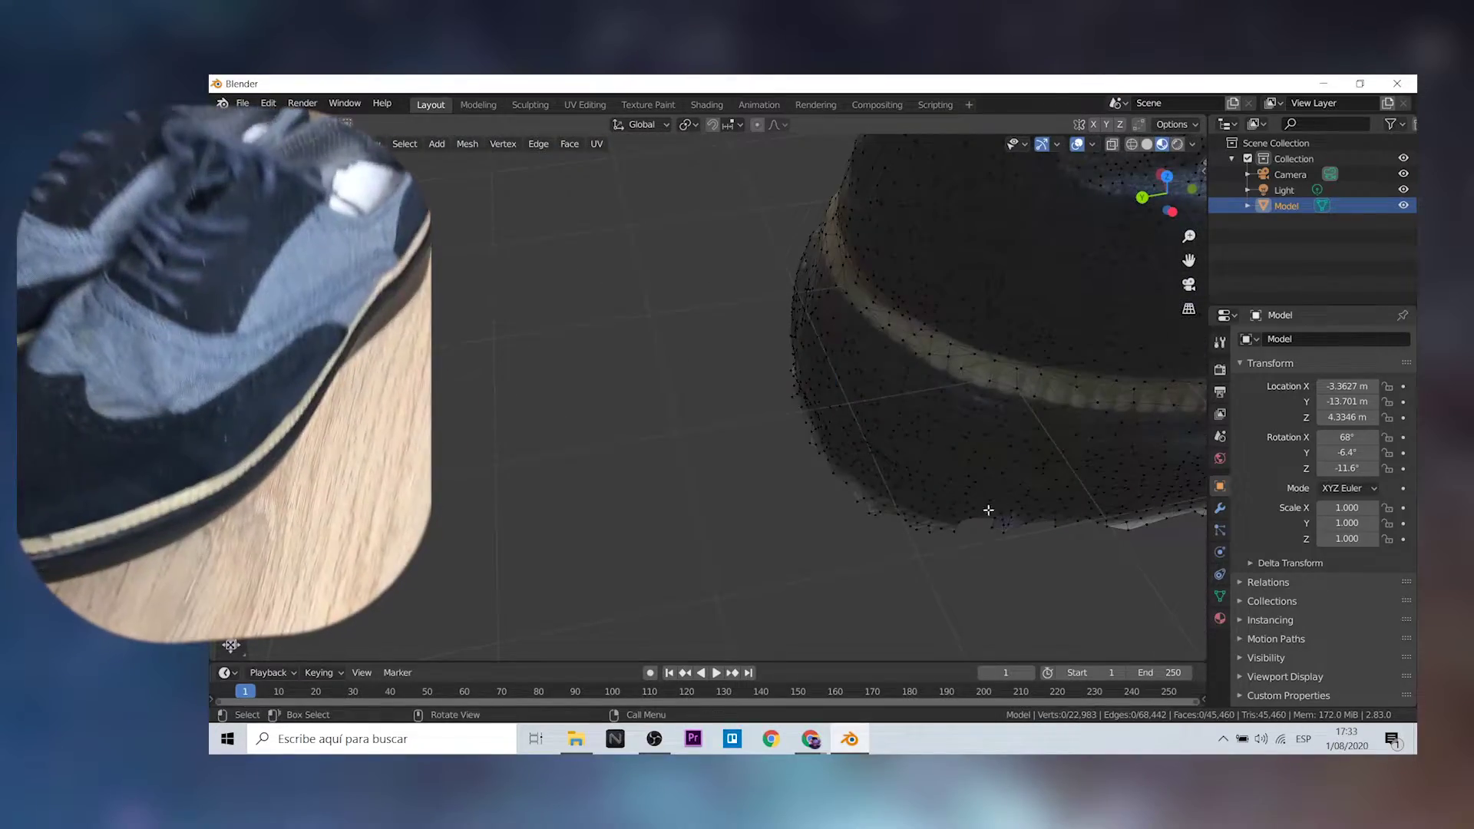
middle_drag(988, 510, 776, 322)
key(x)
click(730, 240)
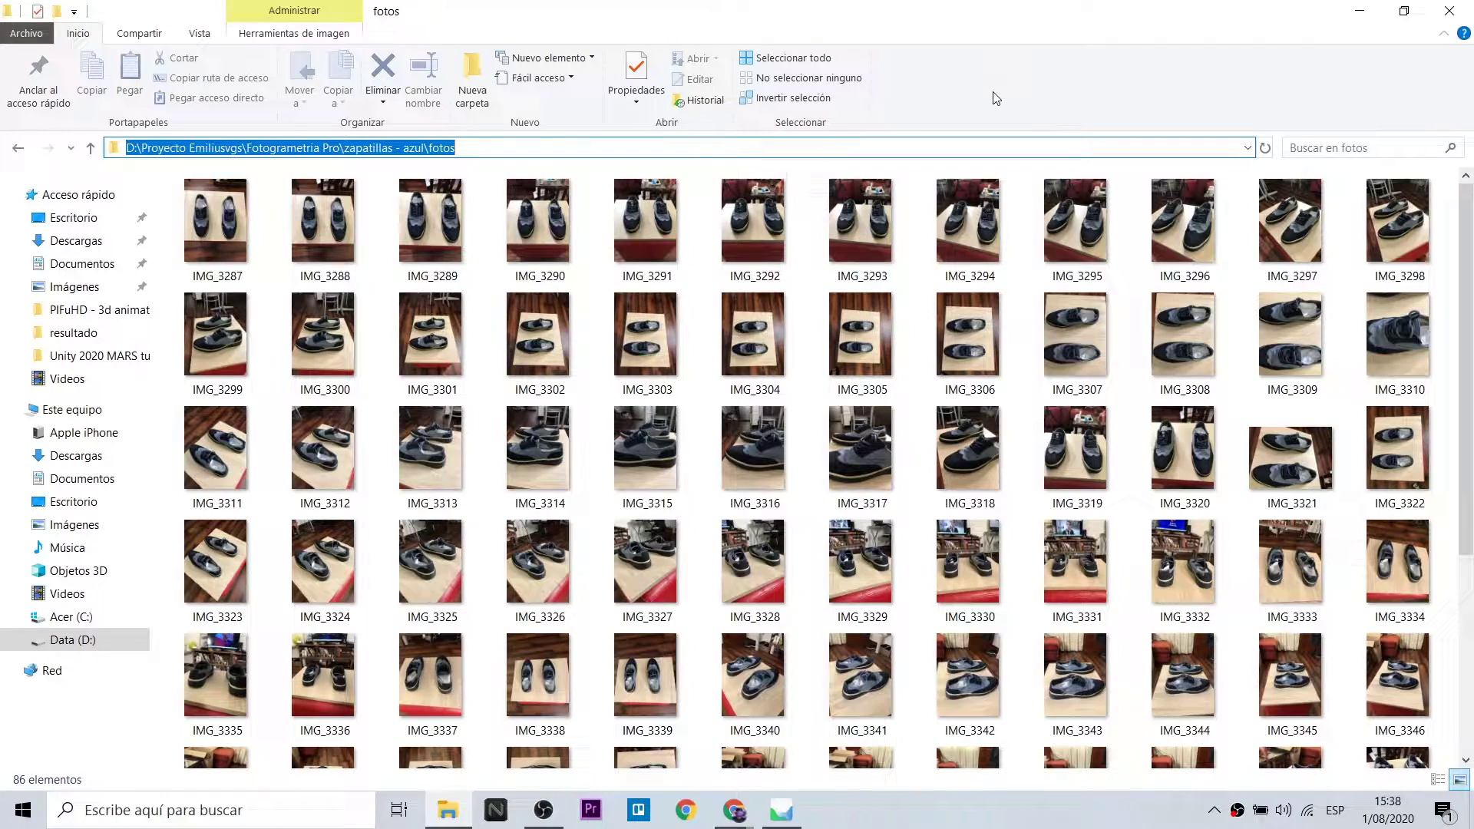
Review the shoe photos in the fotos folder, switch to Agisoft Metashape and add all of them to the chunk
scroll(943, 425, down, 3)
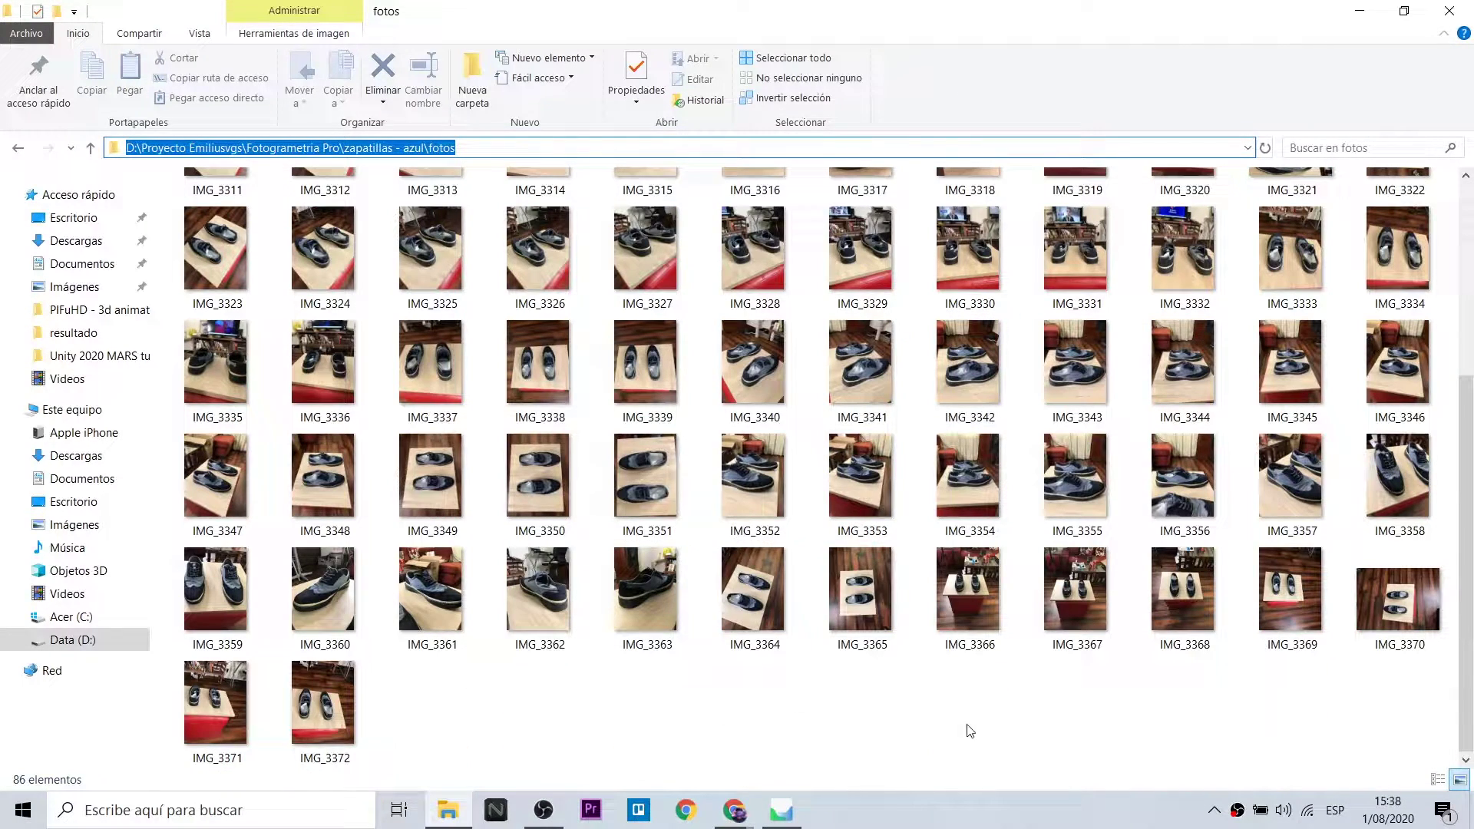
scroll(921, 691, up, 3)
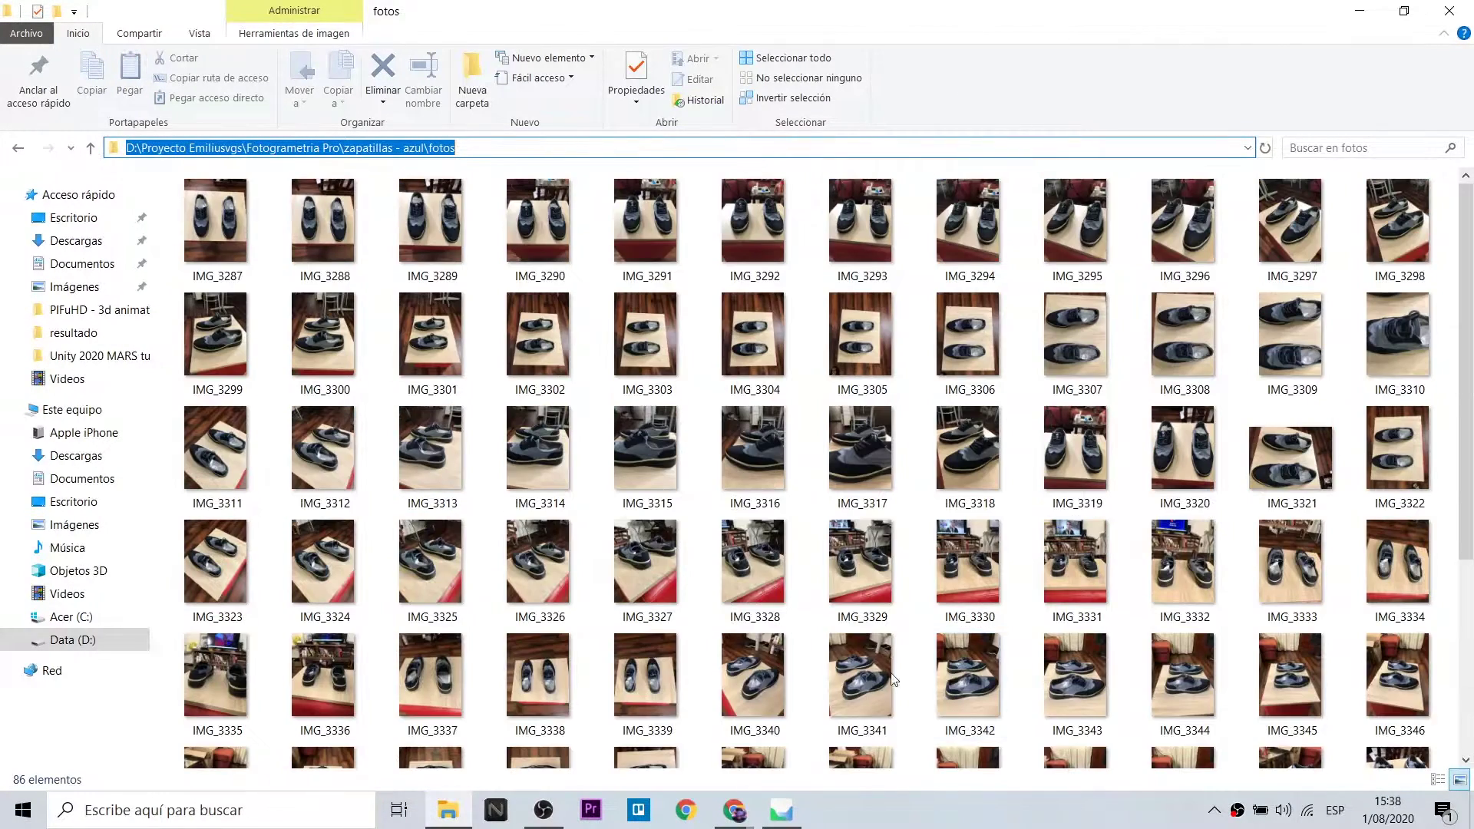
click(775, 812)
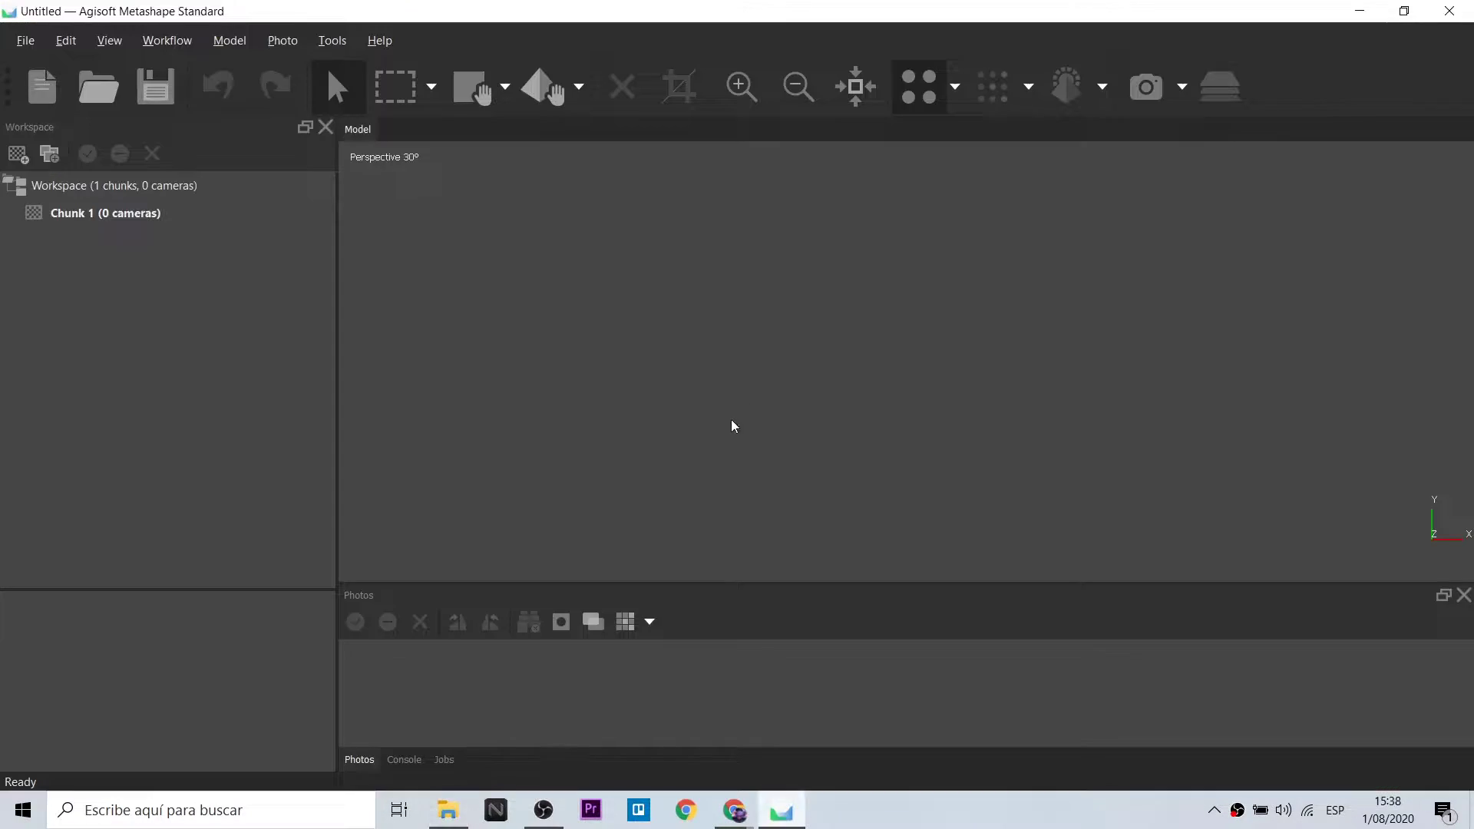
click(178, 42)
click(181, 68)
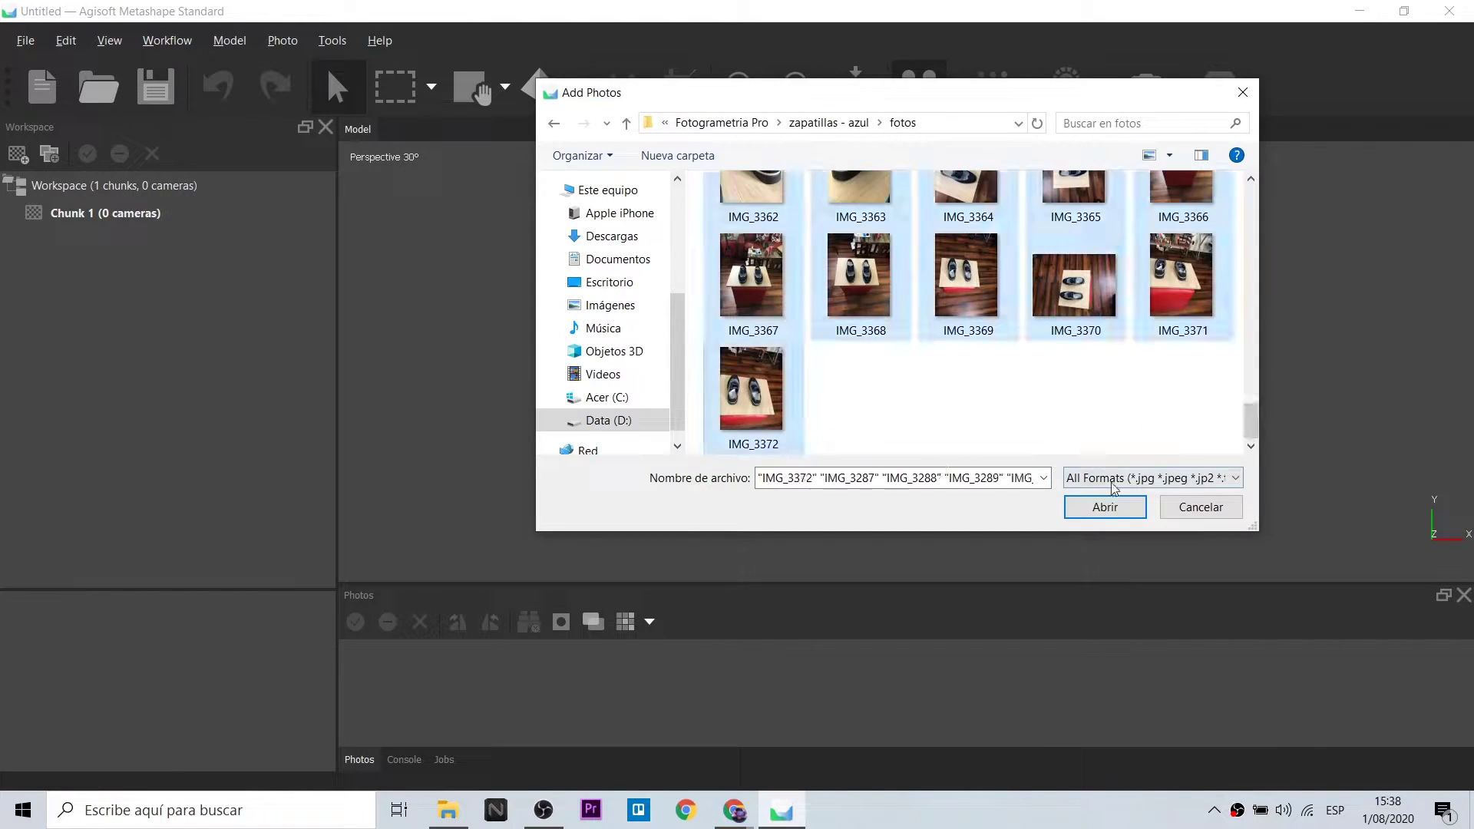
key(Return)
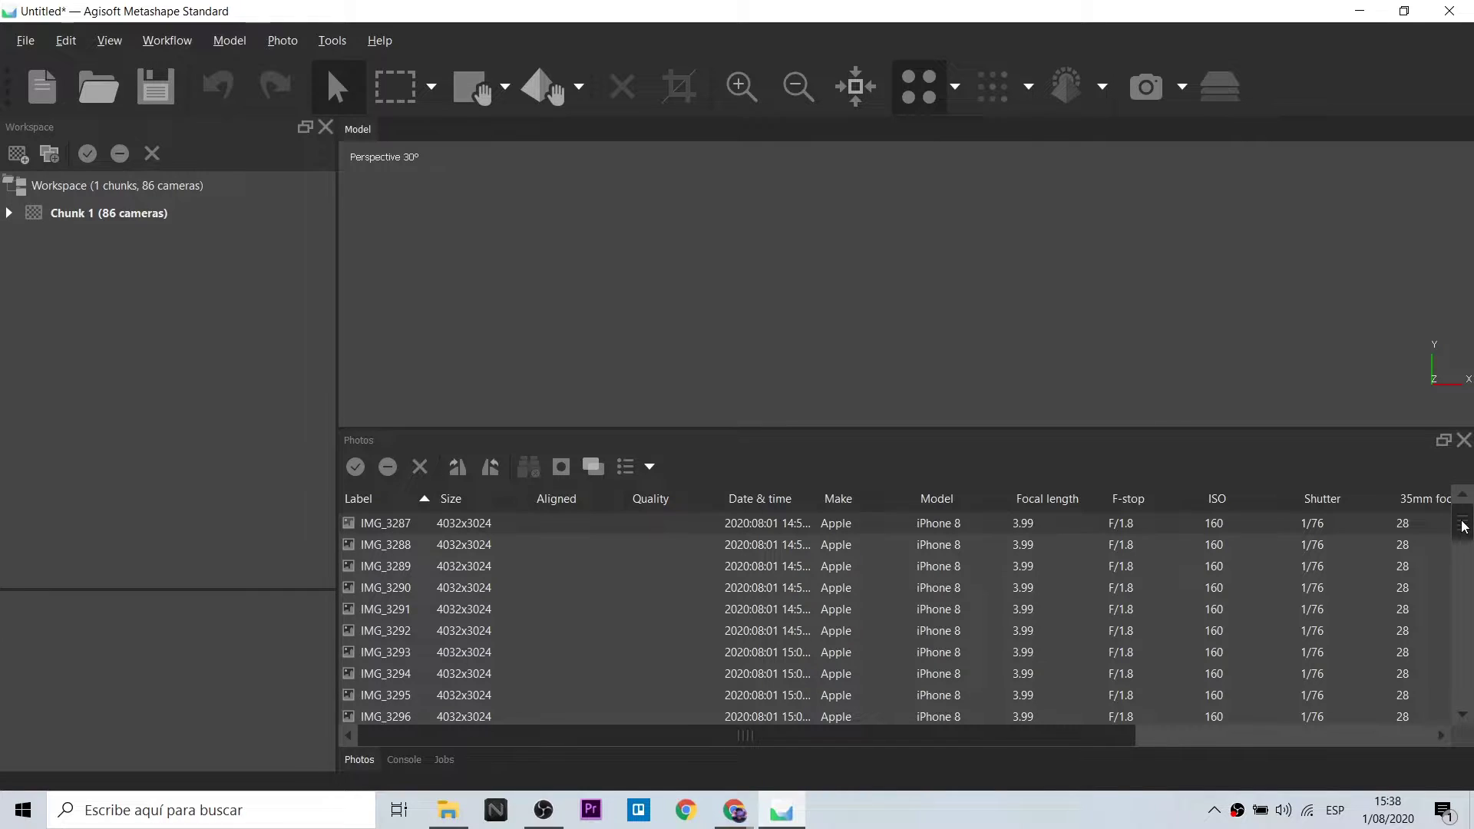
Analyze the image quality of the selected cameras in the photo list
drag(1130, 737, 1291, 629)
scroll(460, 691, down, 5)
scroll(461, 691, up, 5)
right_click(460, 538)
click(514, 250)
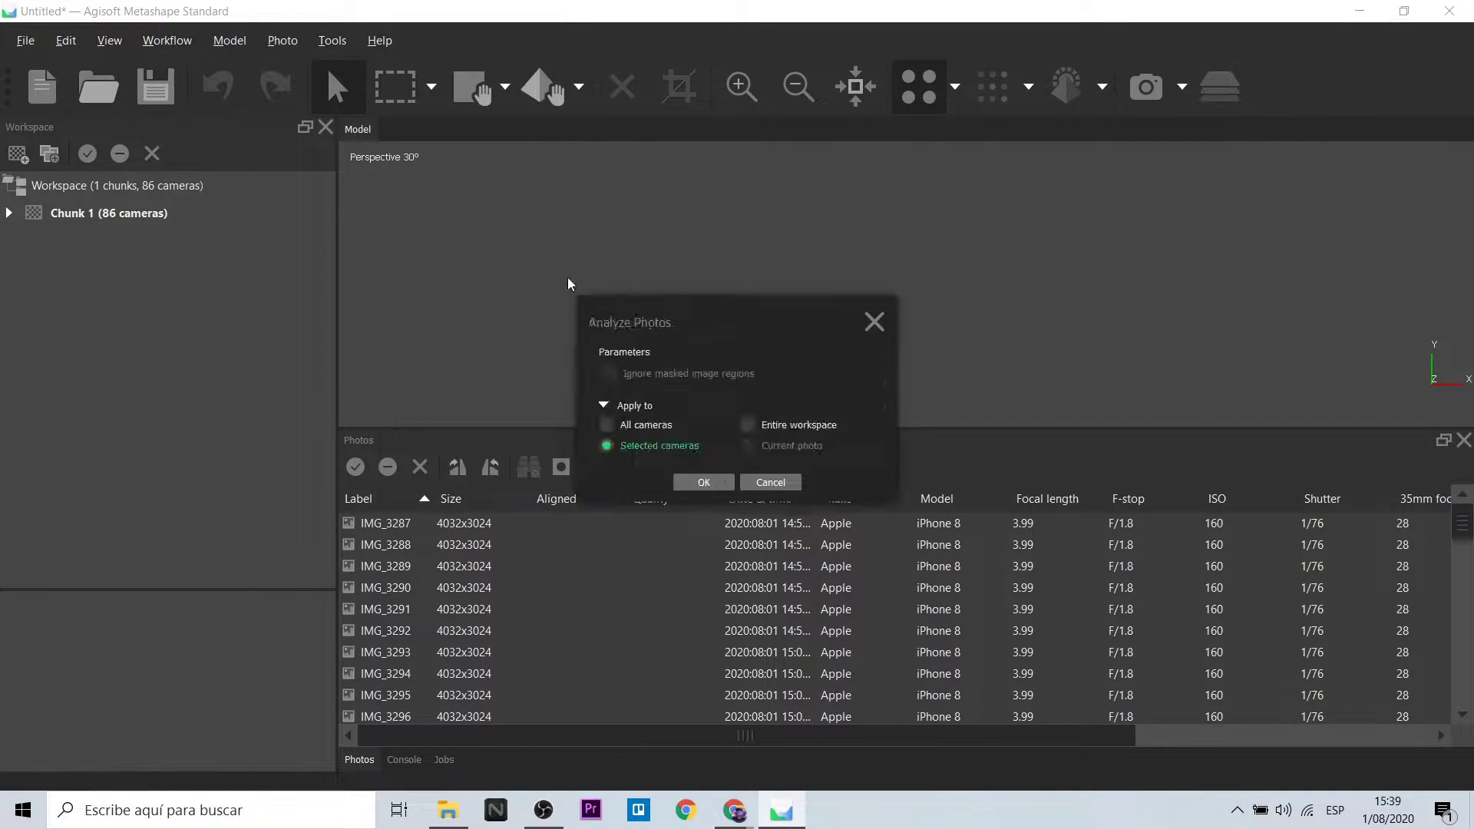
click(703, 482)
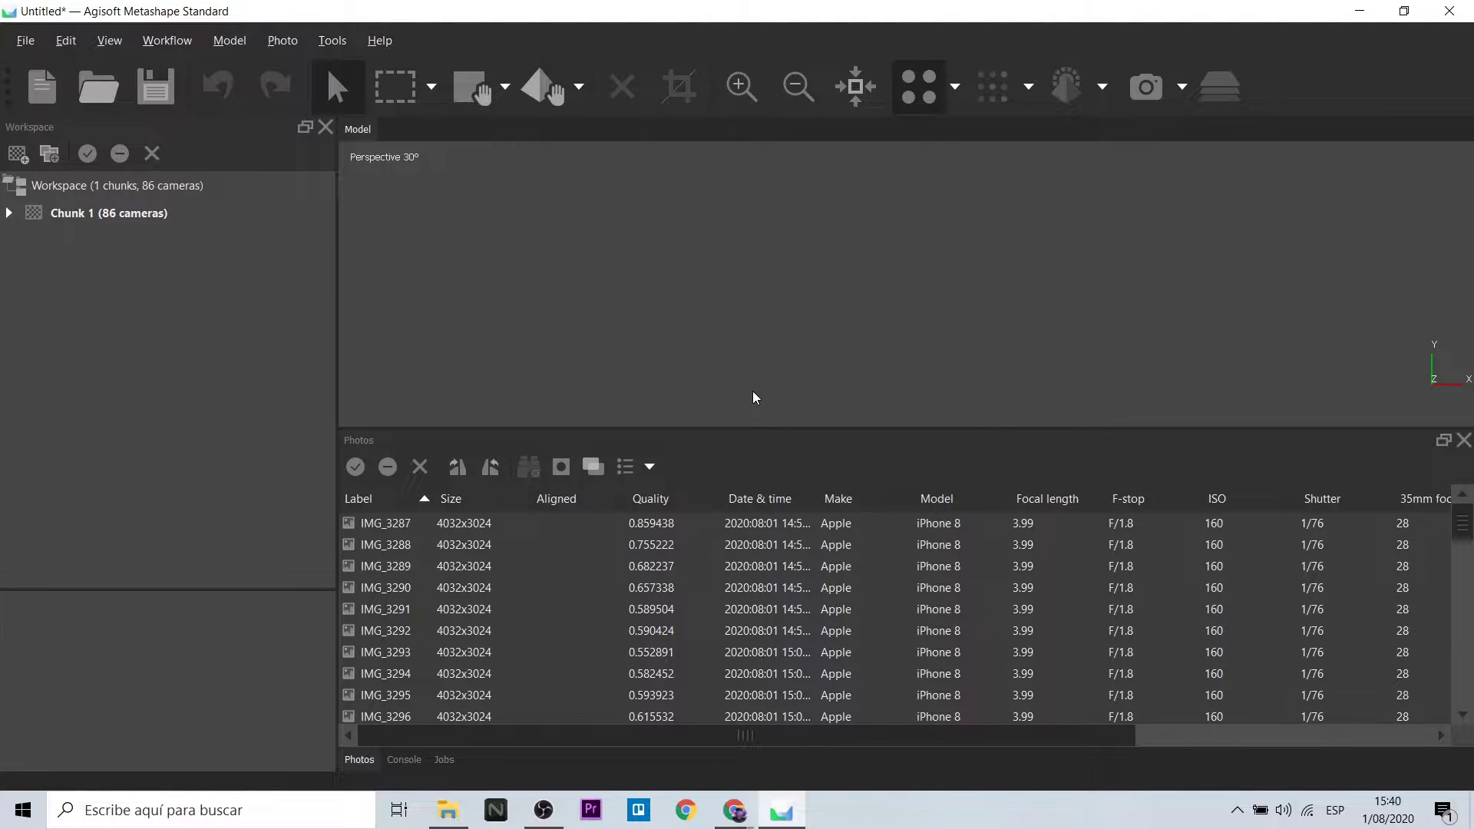
Sort the photos by quality and preview the lowest- and highest-rated images, IMG_3335 and IMG_3365
click(649, 499)
double_click(649, 523)
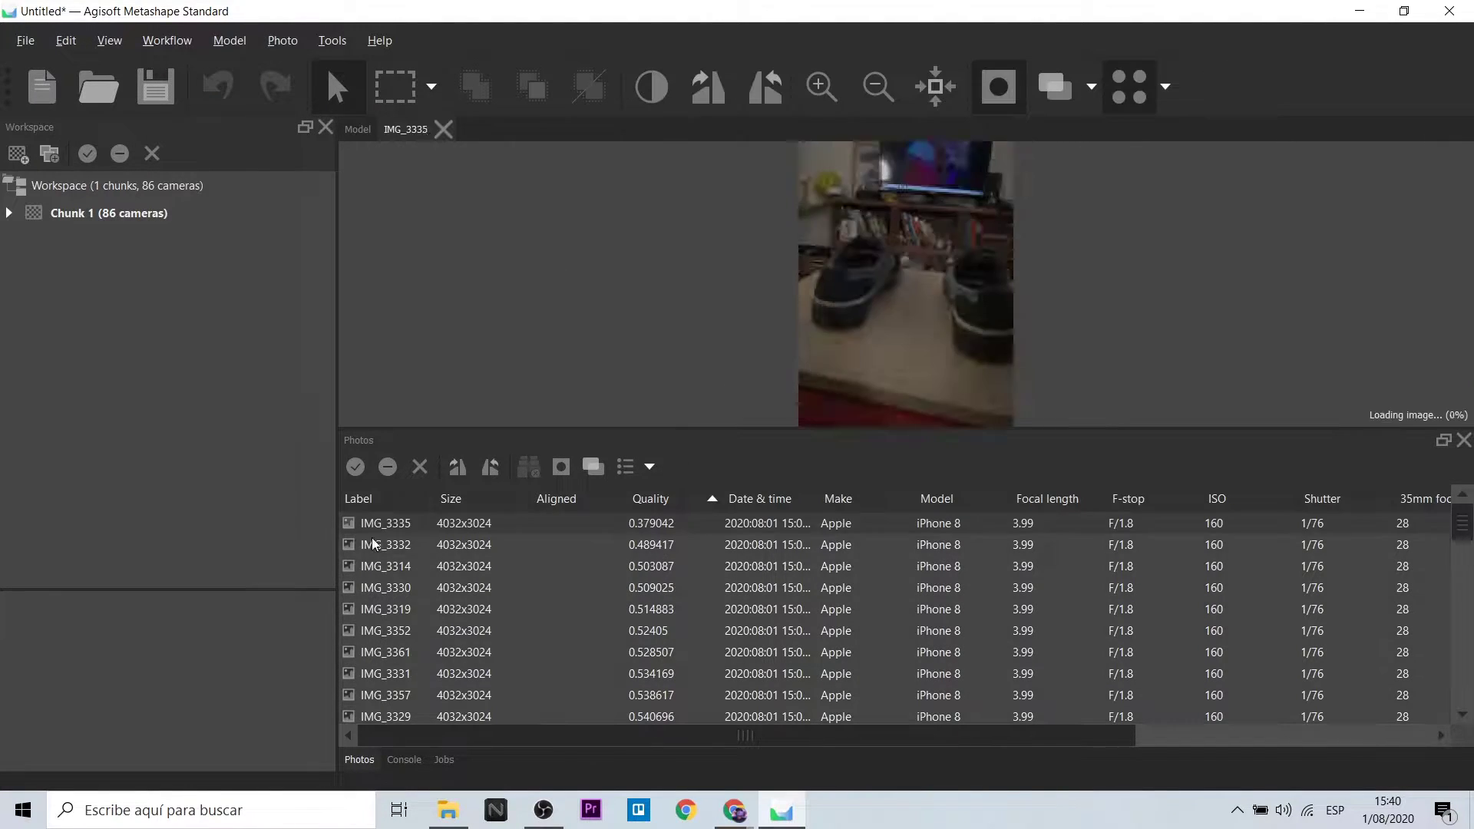
scroll(1140, 546, down, 20)
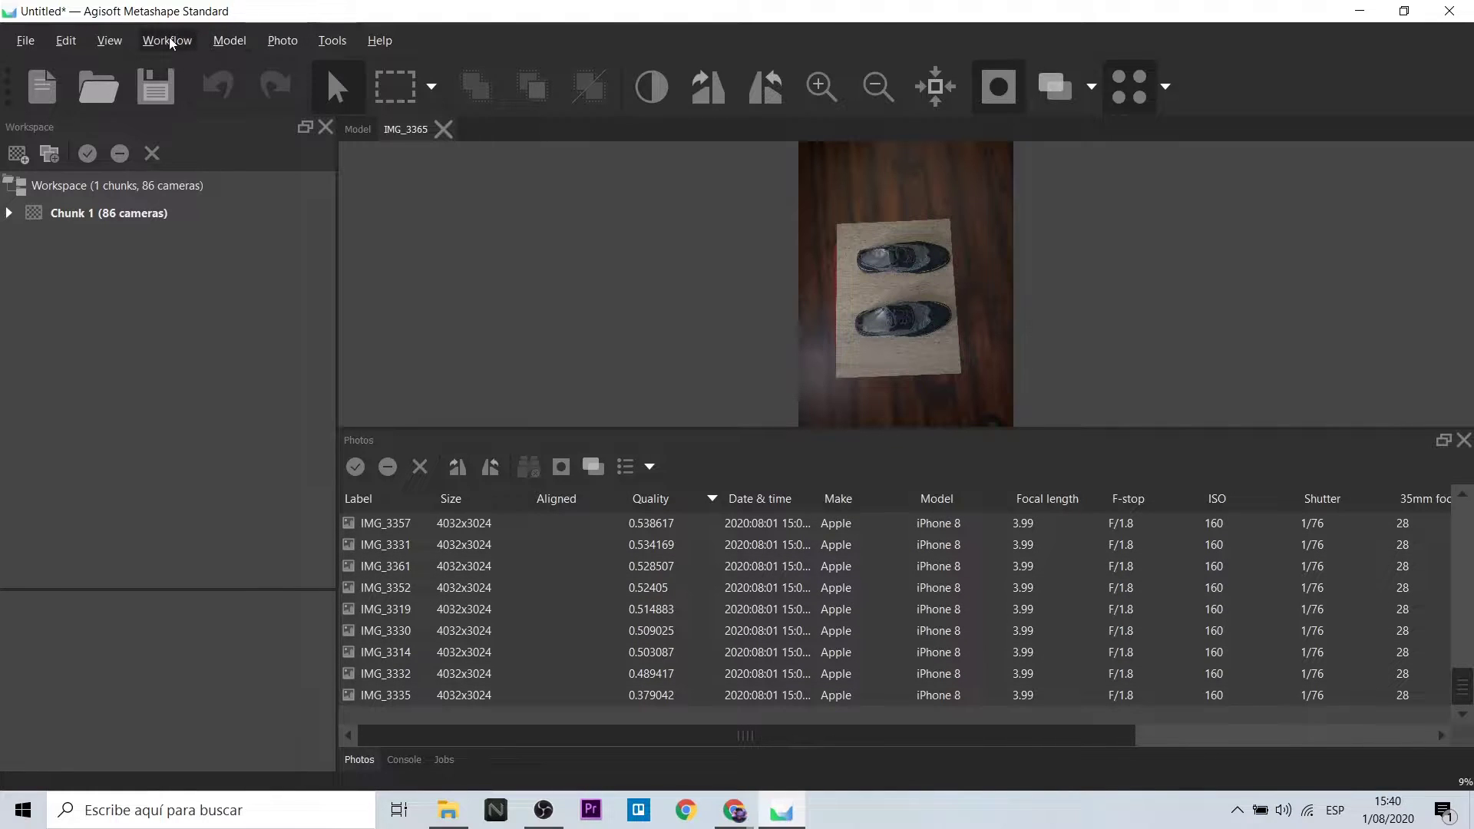
Align the photos with High accuracy and generic preselection enabled
click(167, 40)
click(184, 136)
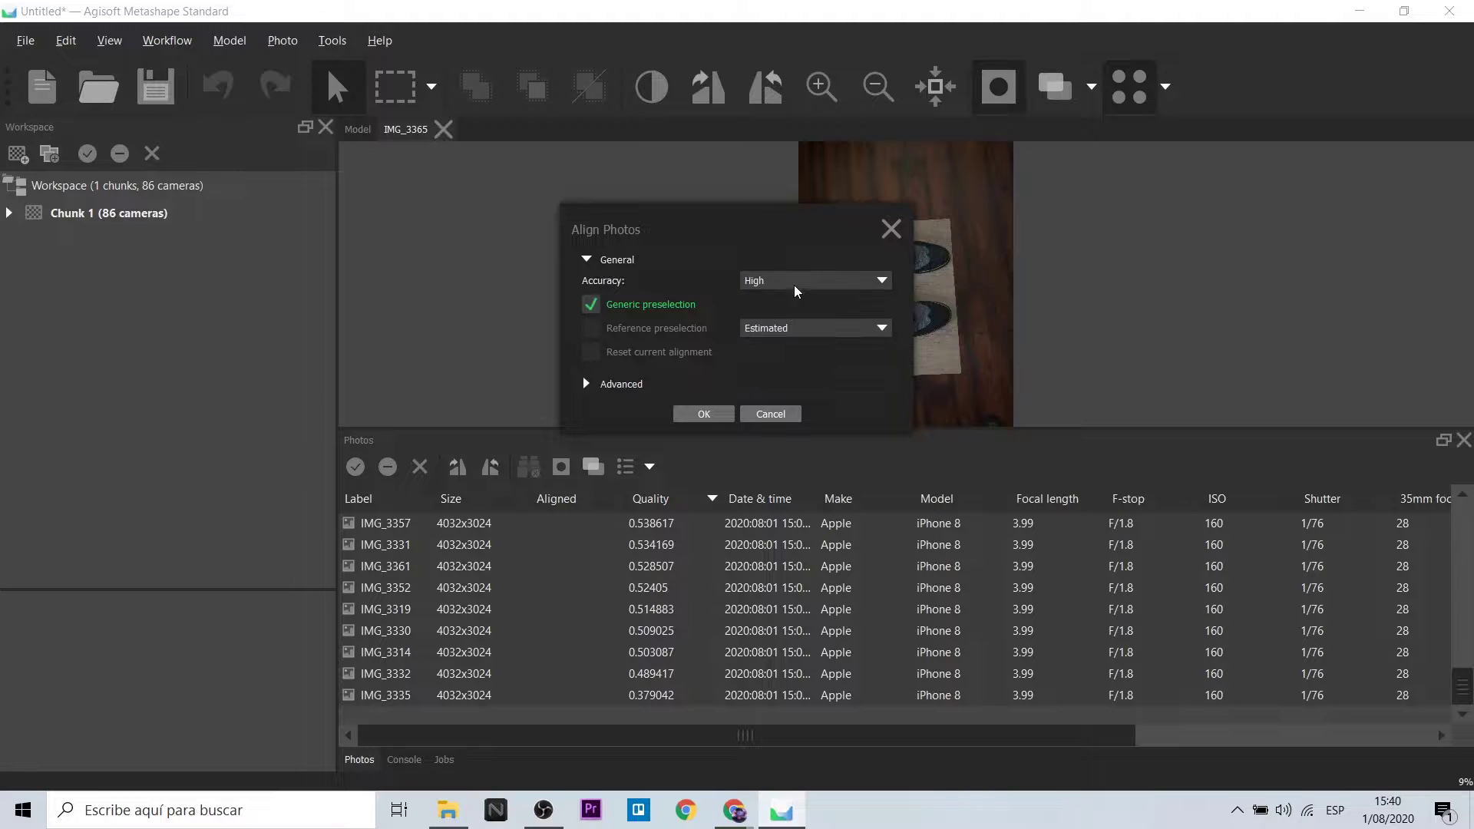
click(606, 390)
click(698, 537)
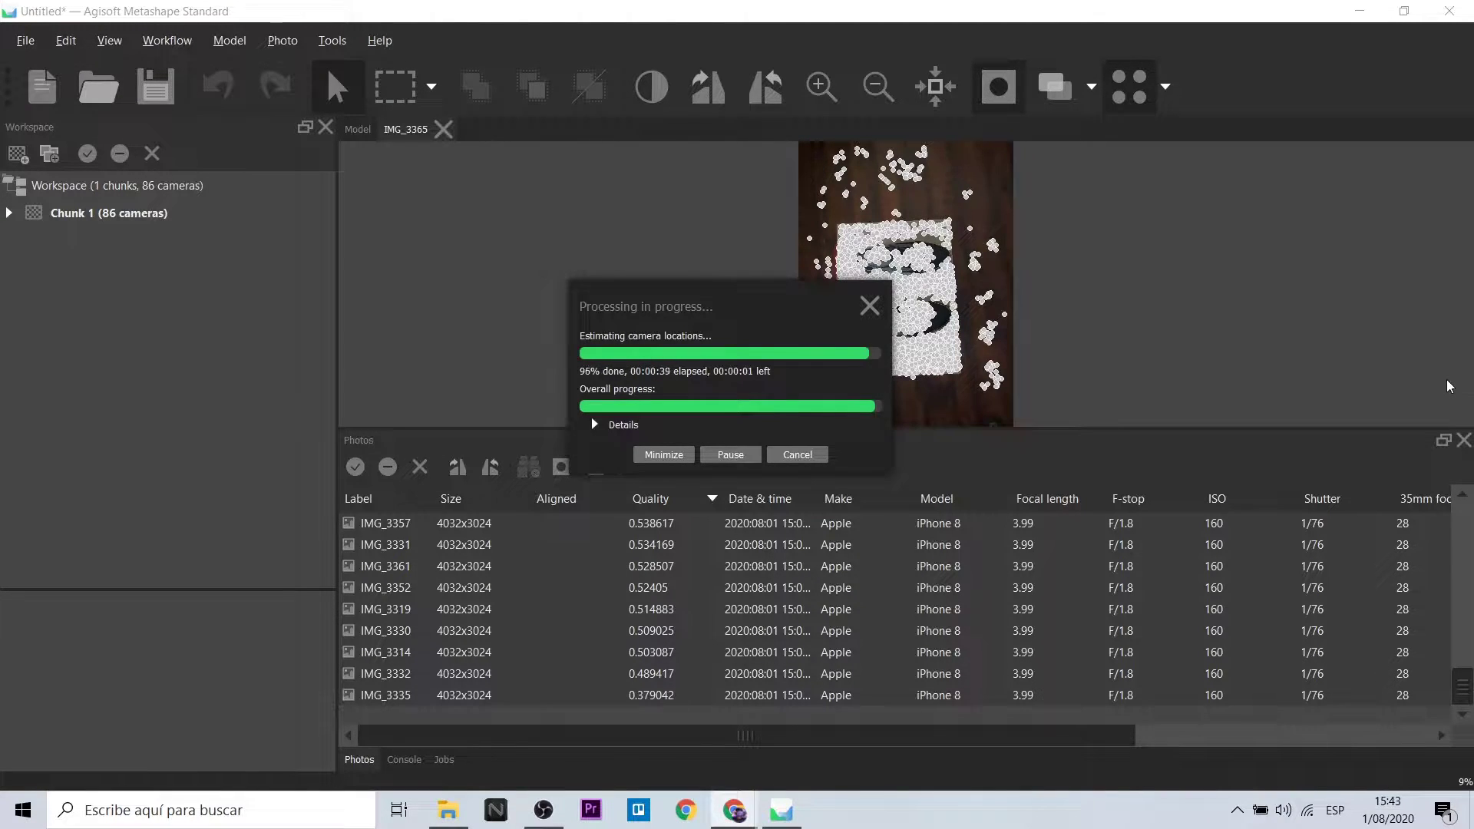
Show the camera positions around the sparse point cloud and check the alignment around the shoes
drag(912, 266, 1071, 156)
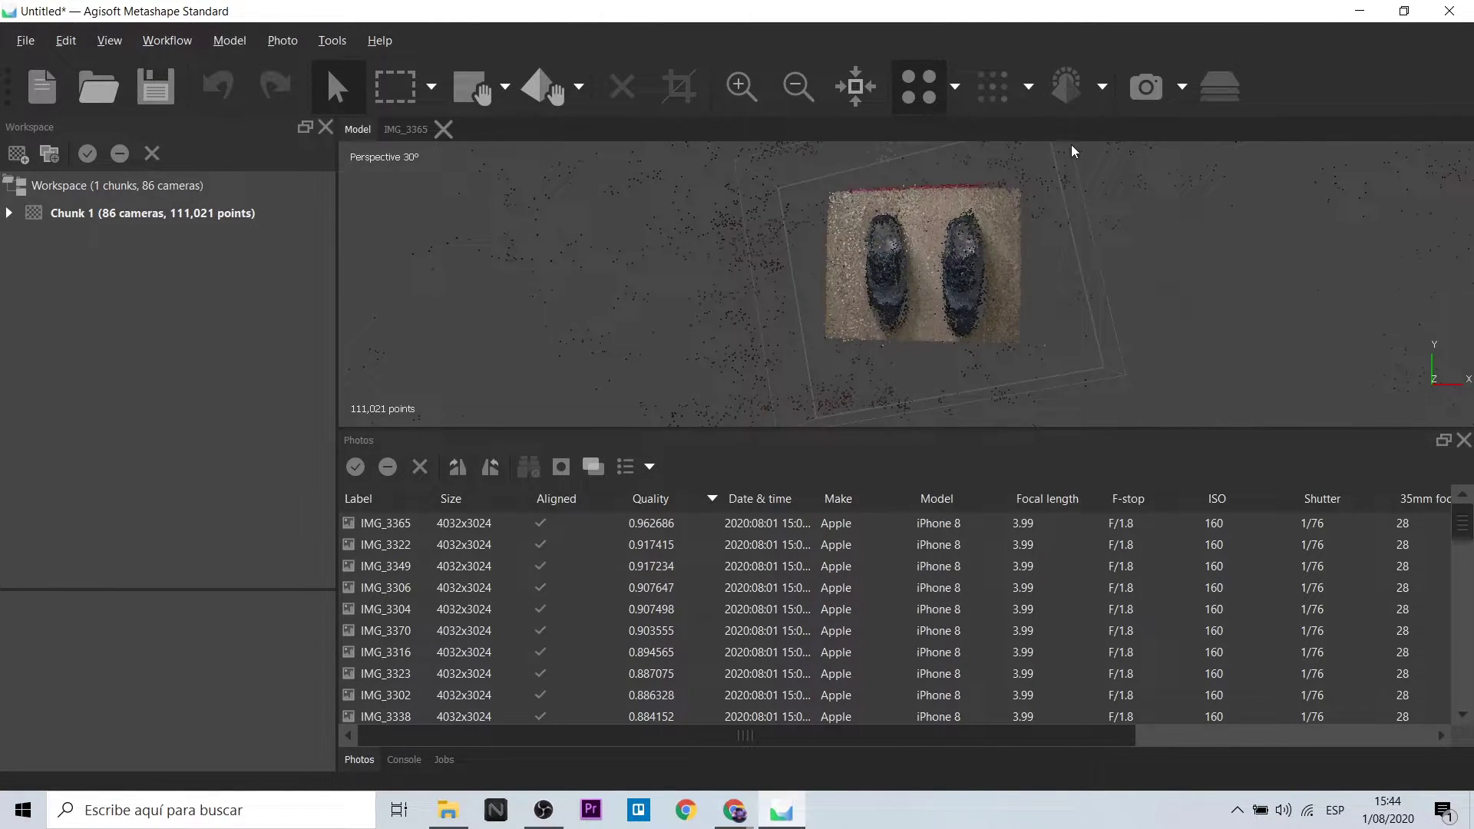
click(1147, 86)
scroll(908, 299, up, 5)
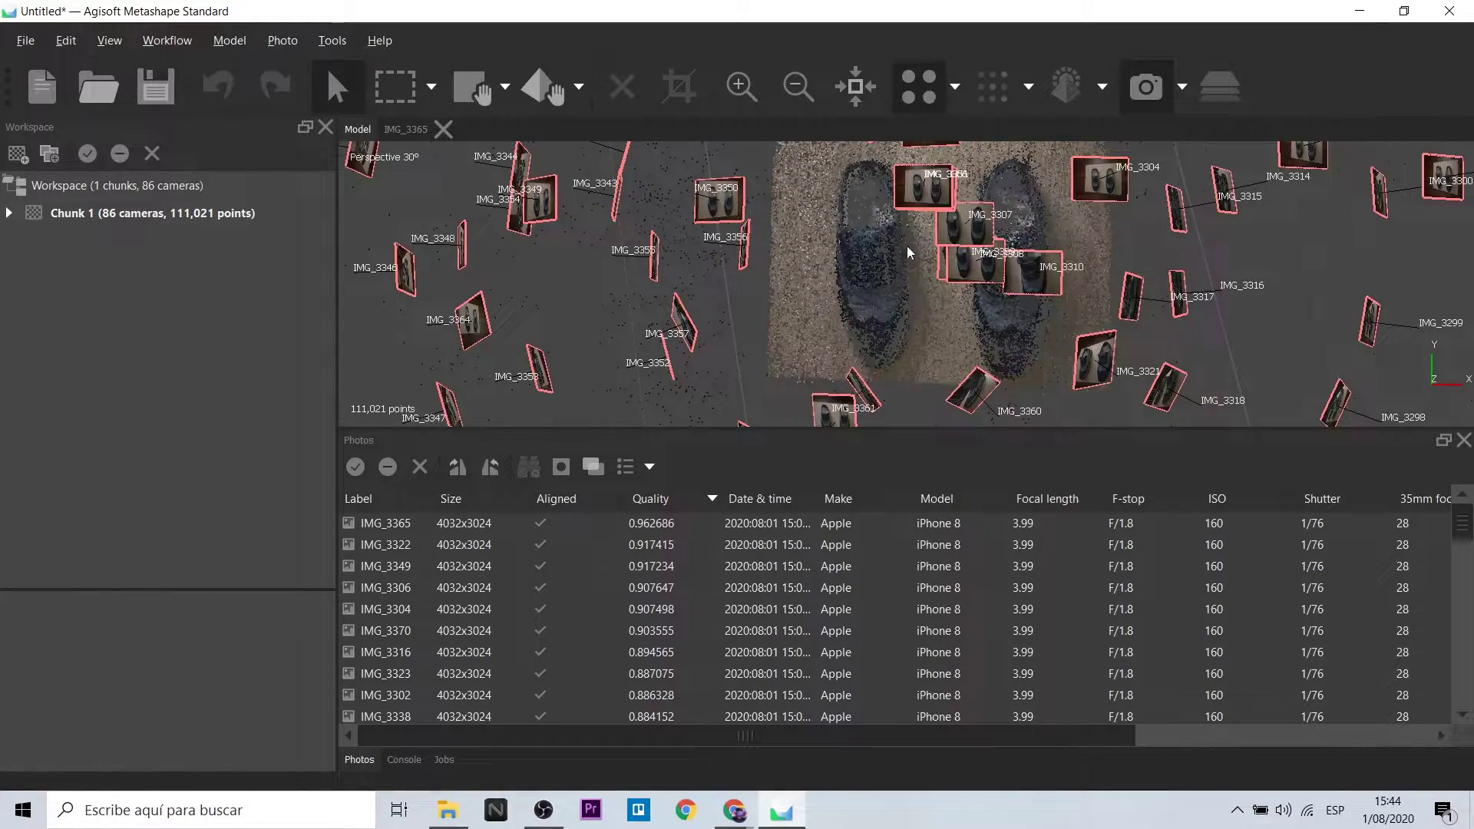
drag(908, 300, 979, 321)
Rotate the point cloud object so the shoes' board lies level, and build the dense cloud
click(578, 86)
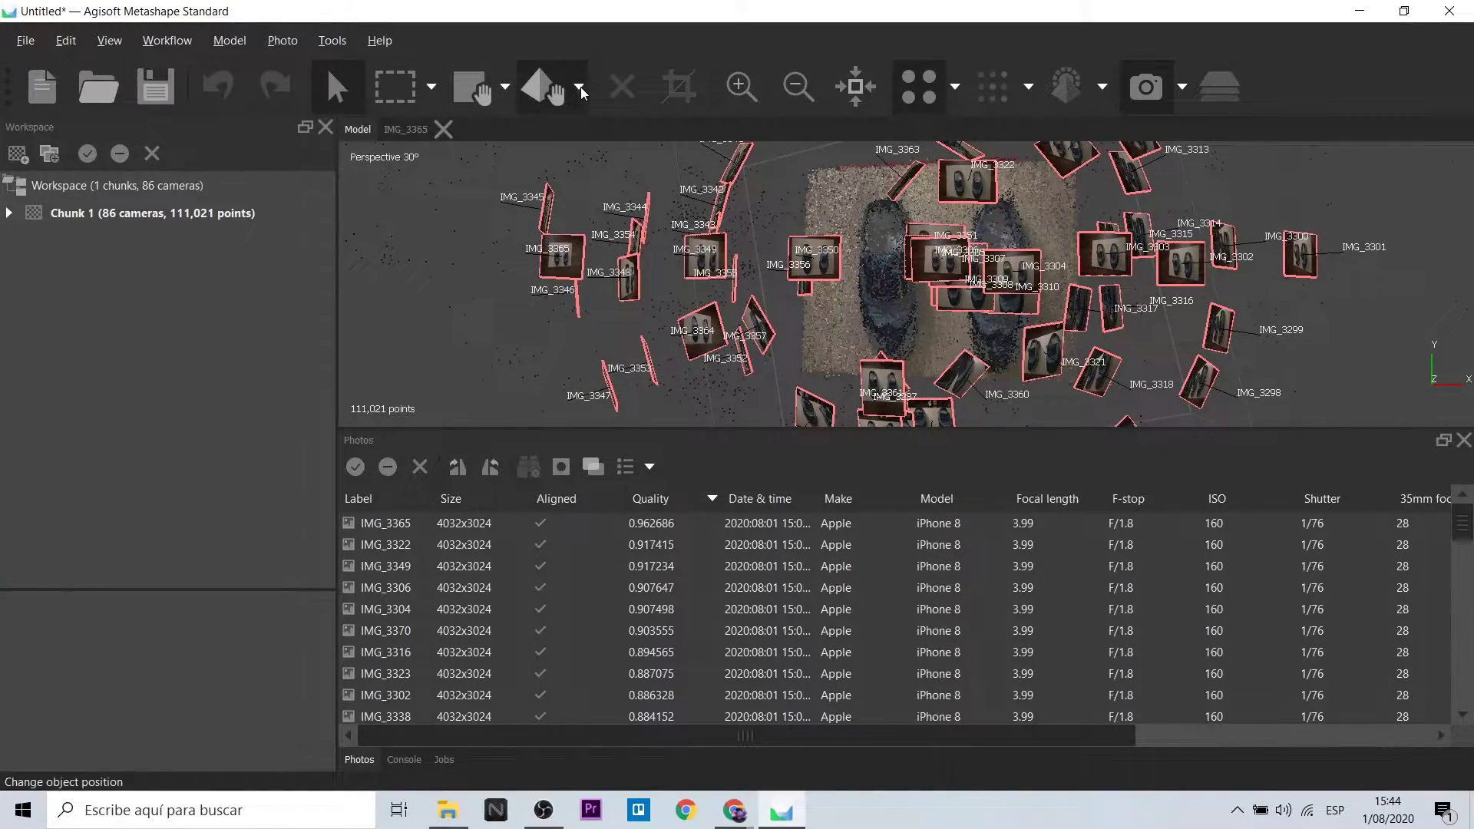
click(575, 178)
drag(906, 299, 958, 254)
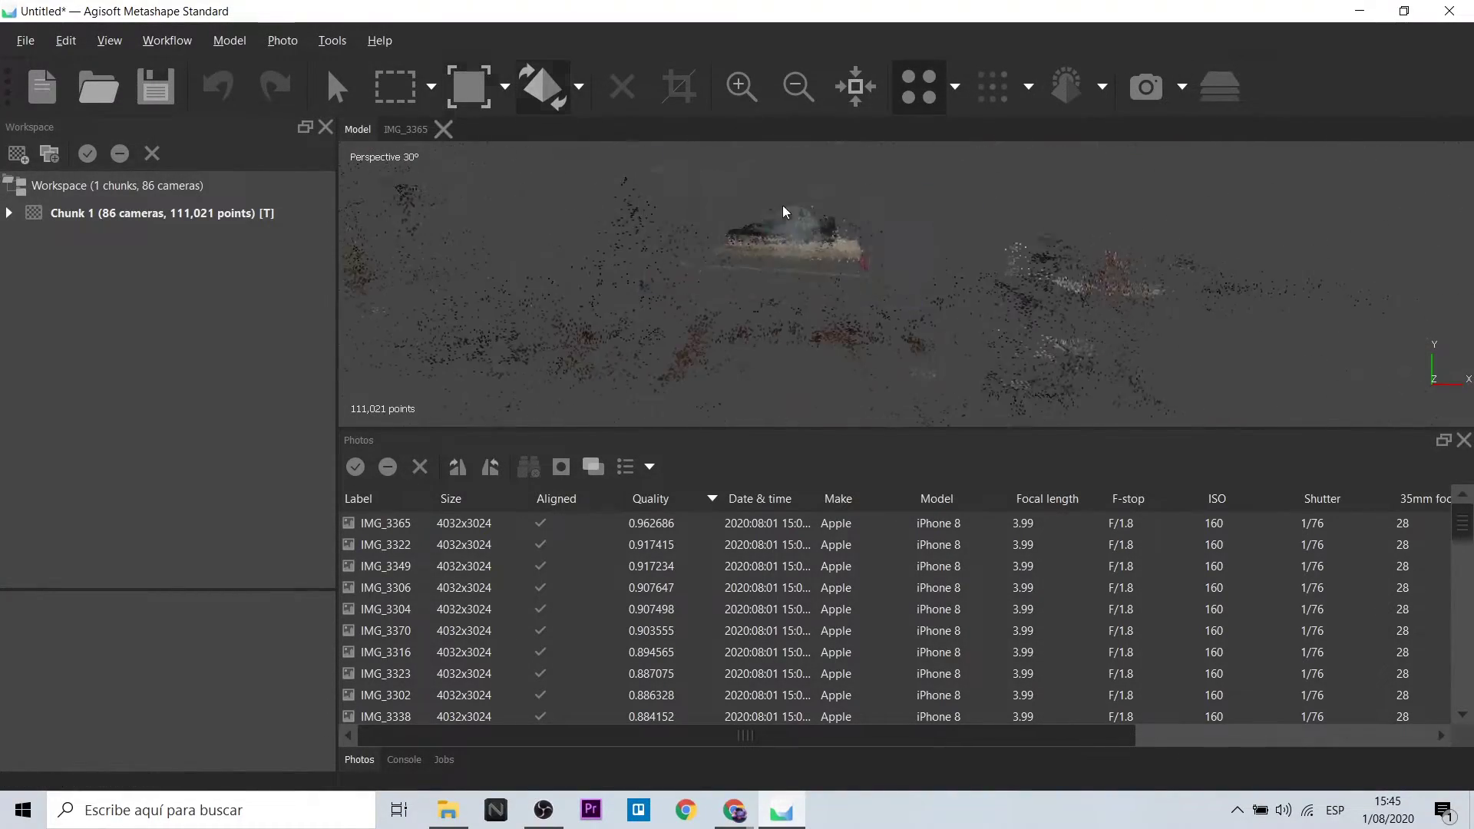
click(167, 40)
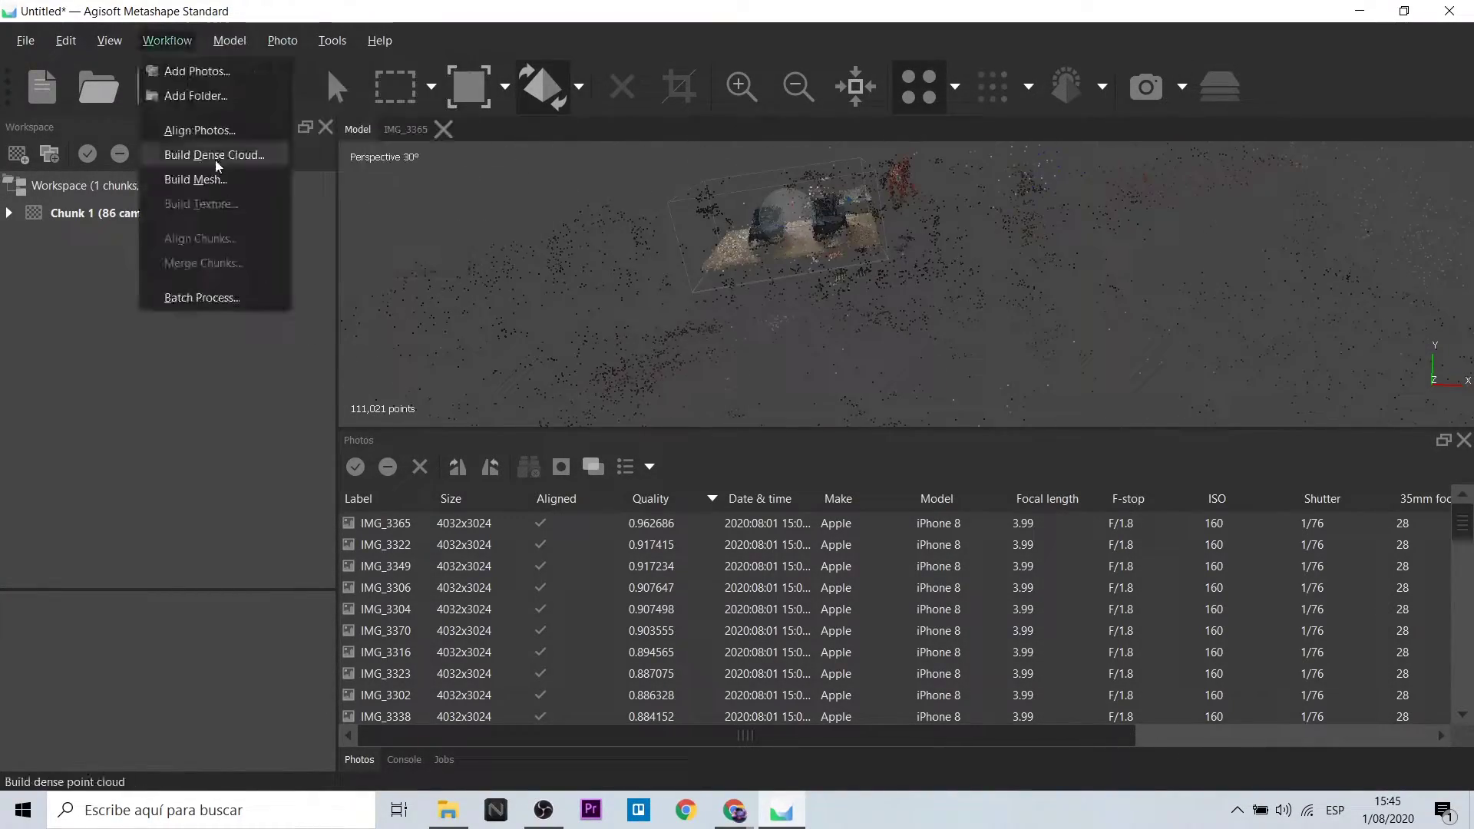
click(221, 154)
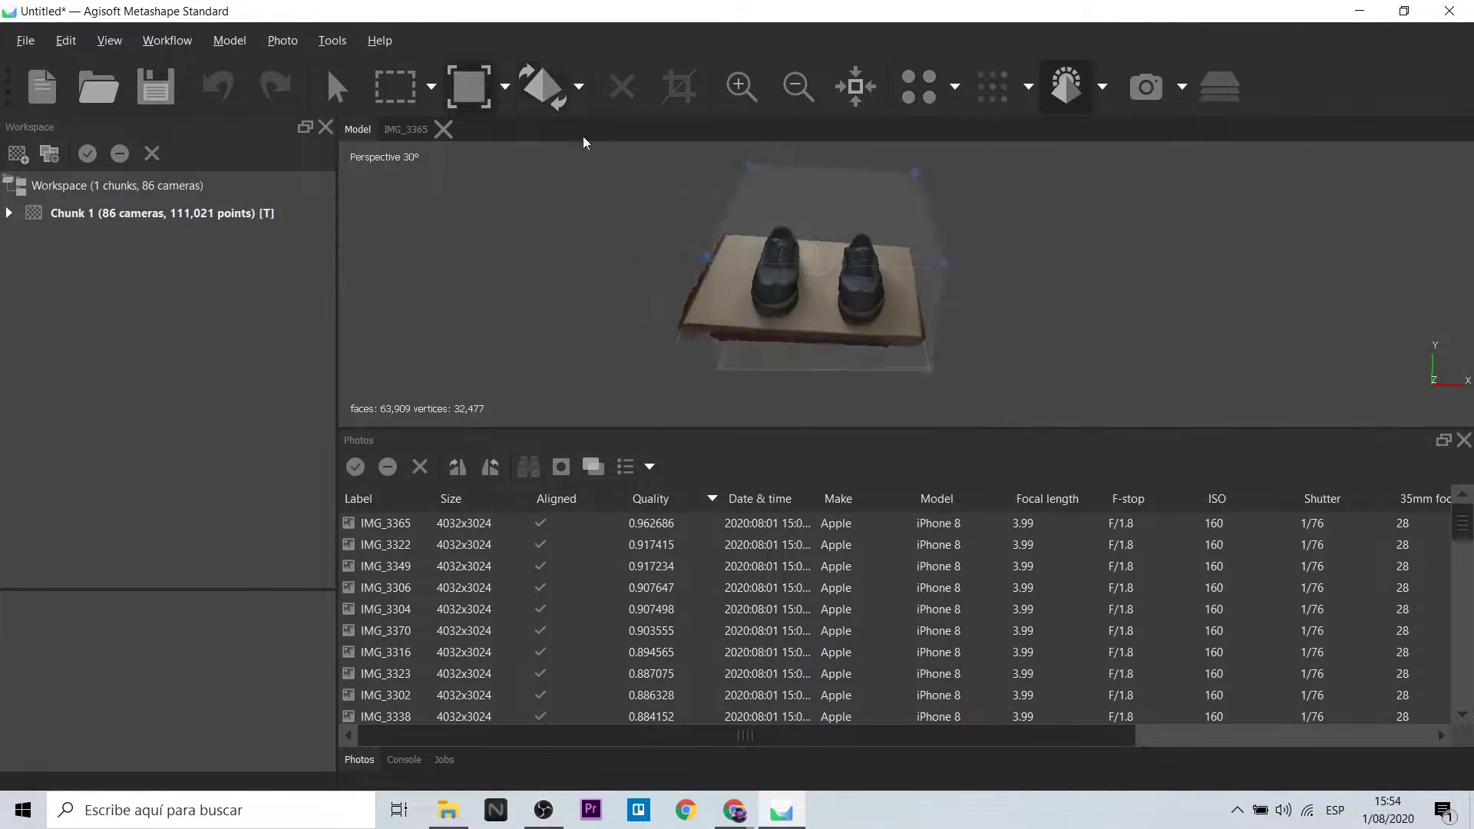
Fit the region box closely around the shoes and build the texture for the model
drag(583, 142, 750, 292)
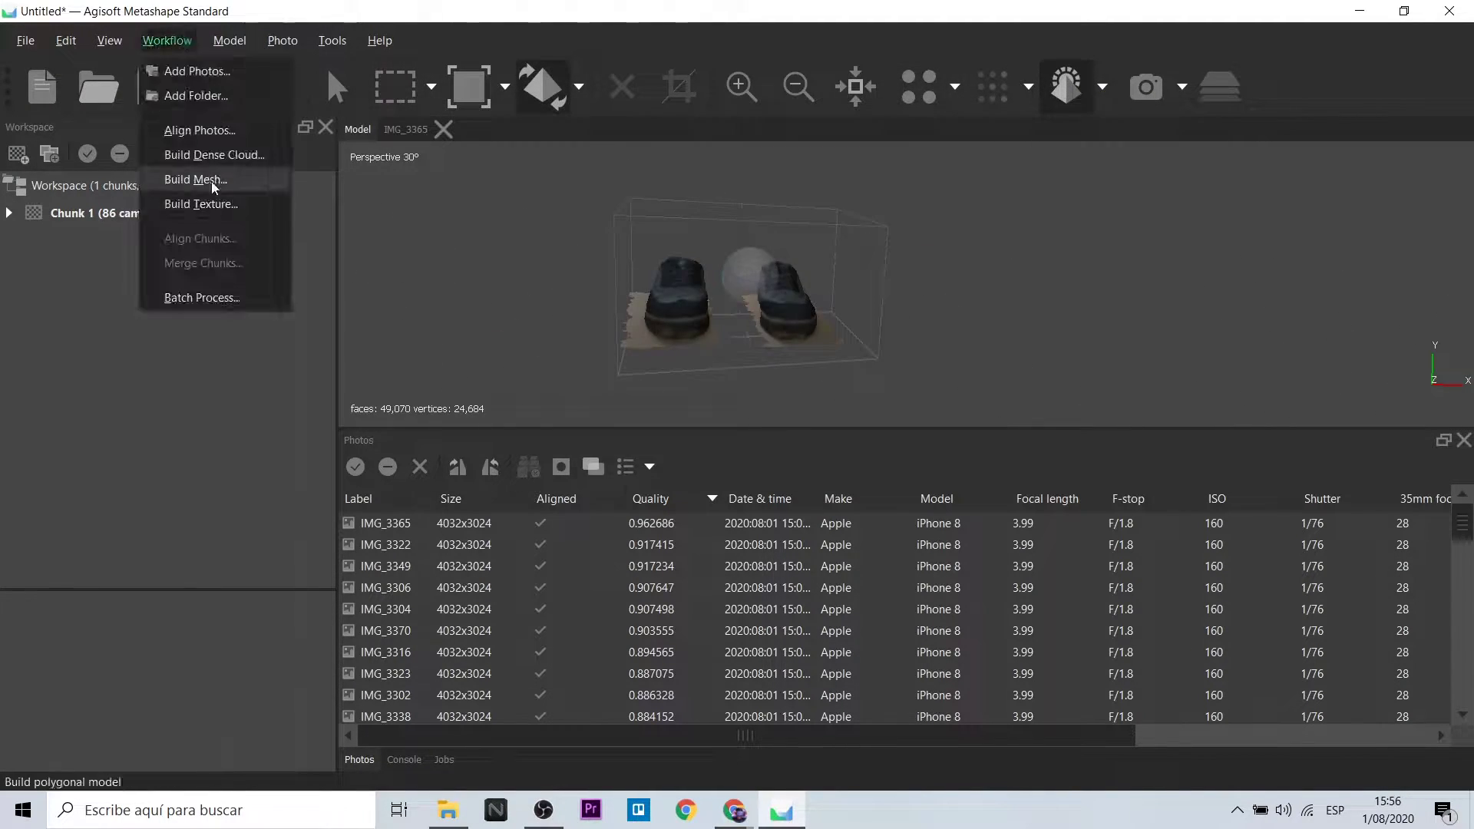
click(209, 200)
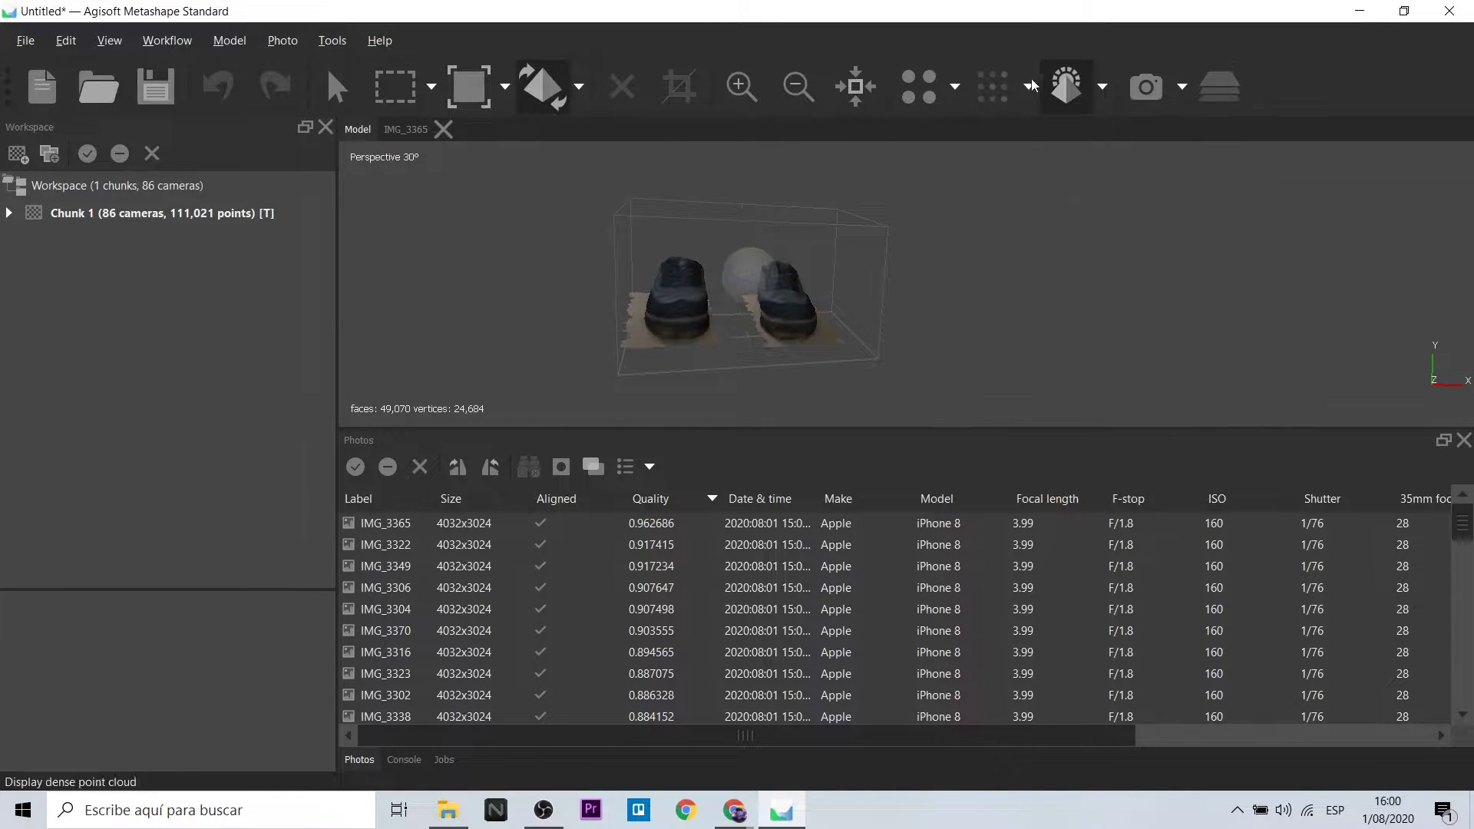
Select and delete the leftover board mesh between the two shoes in the textured model
drag(660, 322, 695, 292)
scroll(696, 291, up, 3)
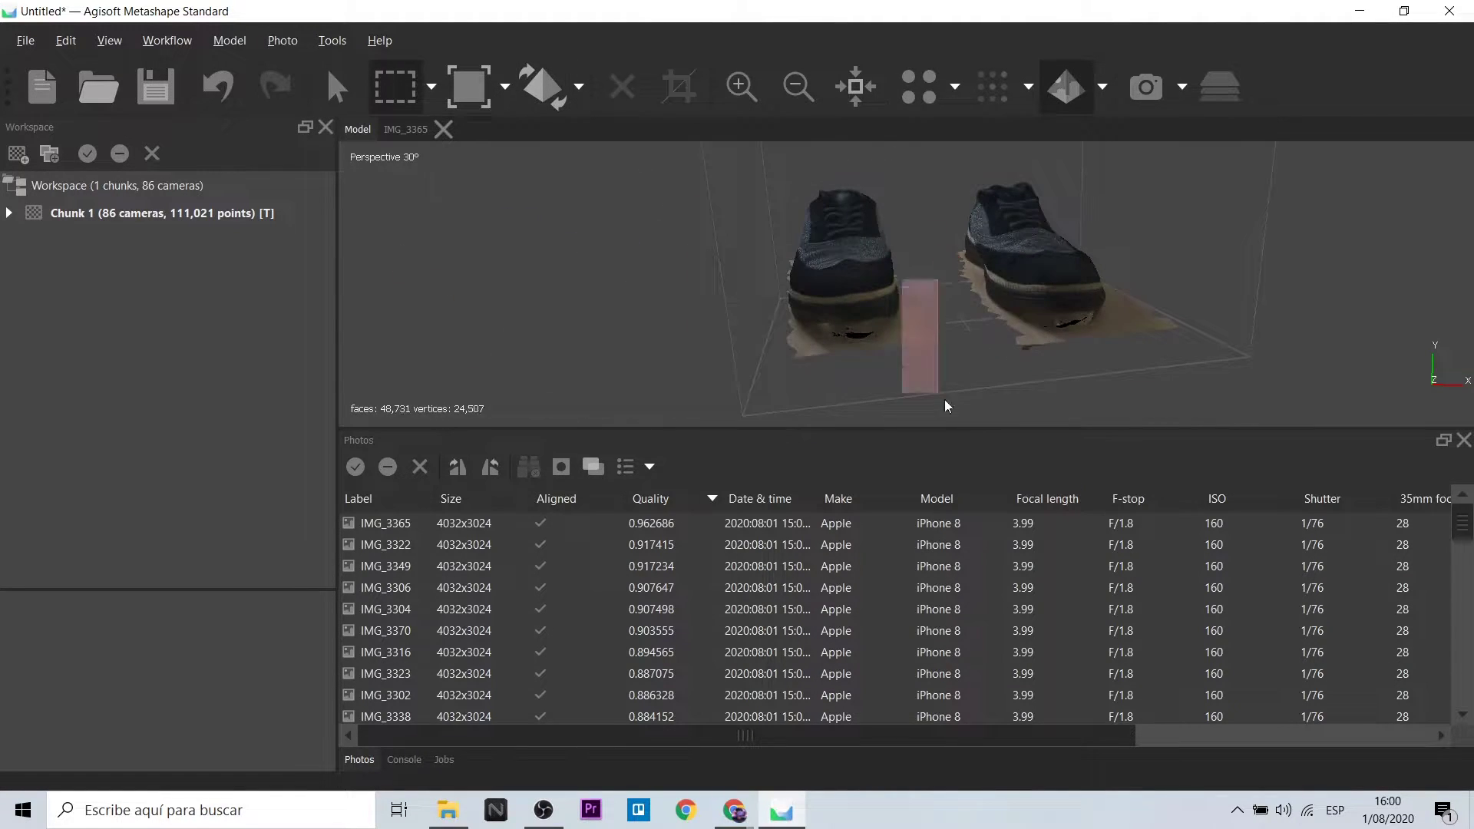
key(Delete)
drag(591, 354, 879, 218)
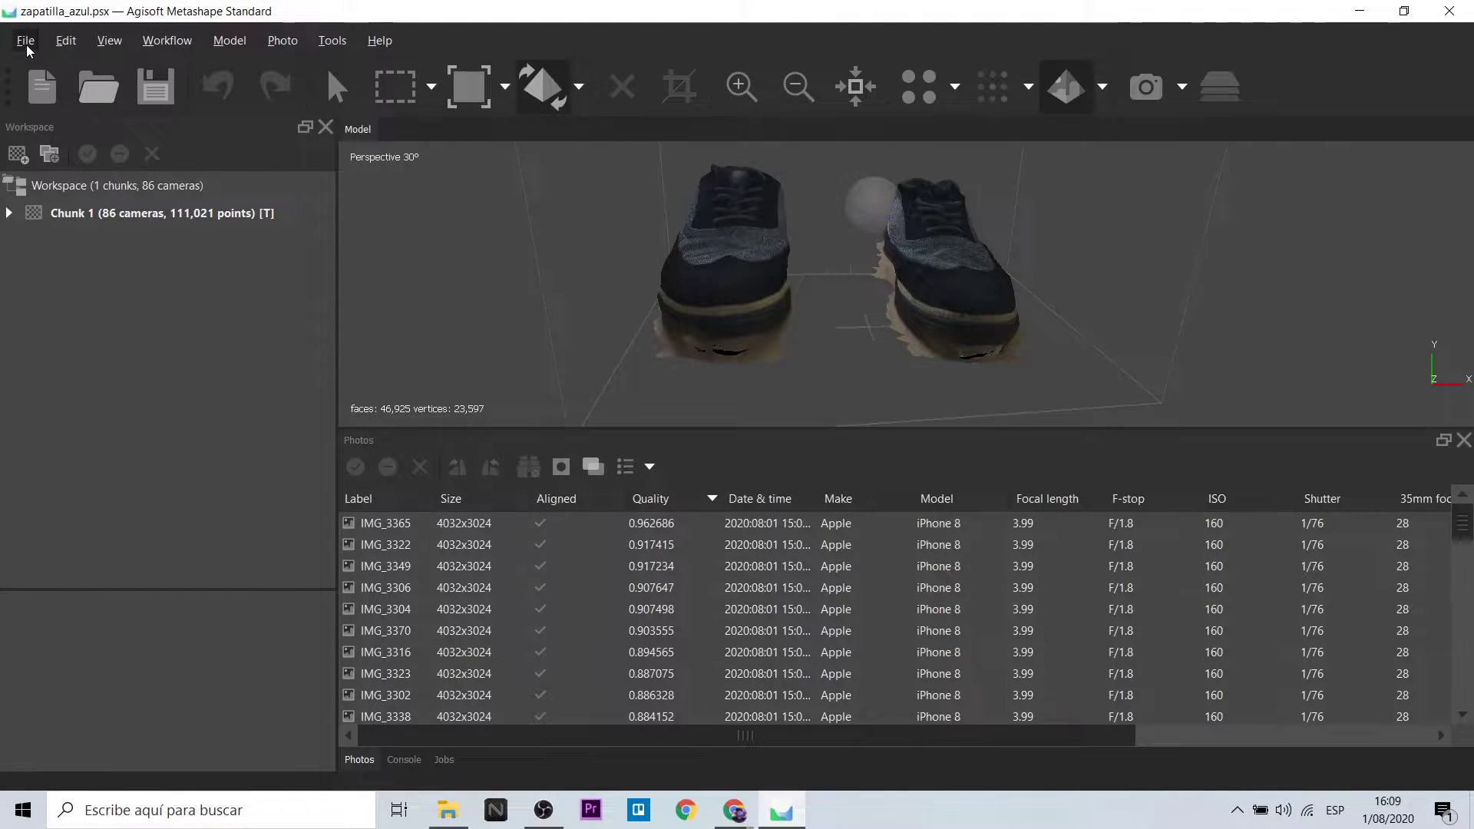
Export the model as an Autodesk FBX file named shoes, with the JPEG texture embedded
click(26, 45)
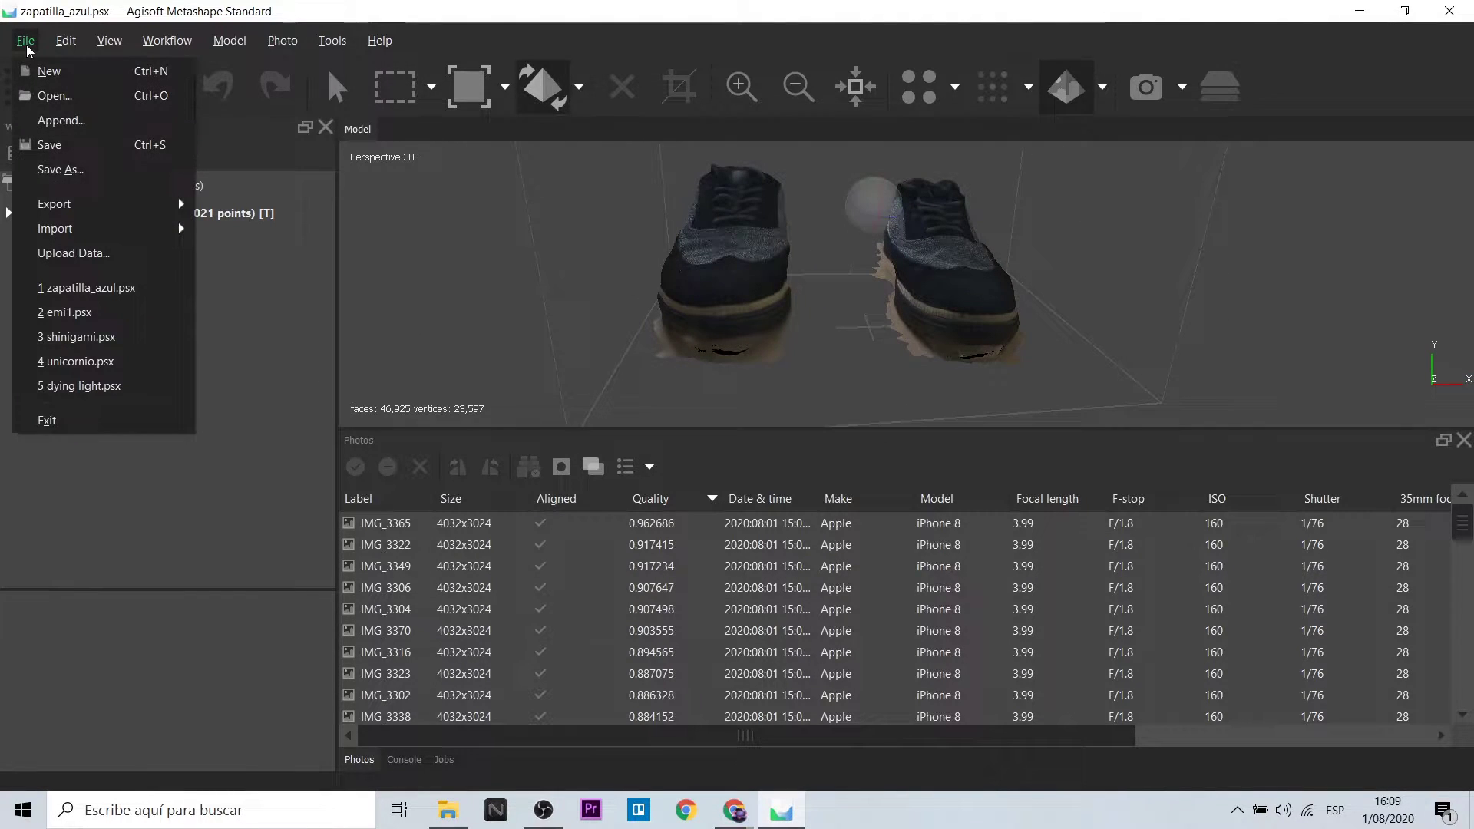
mouse_move(107, 213)
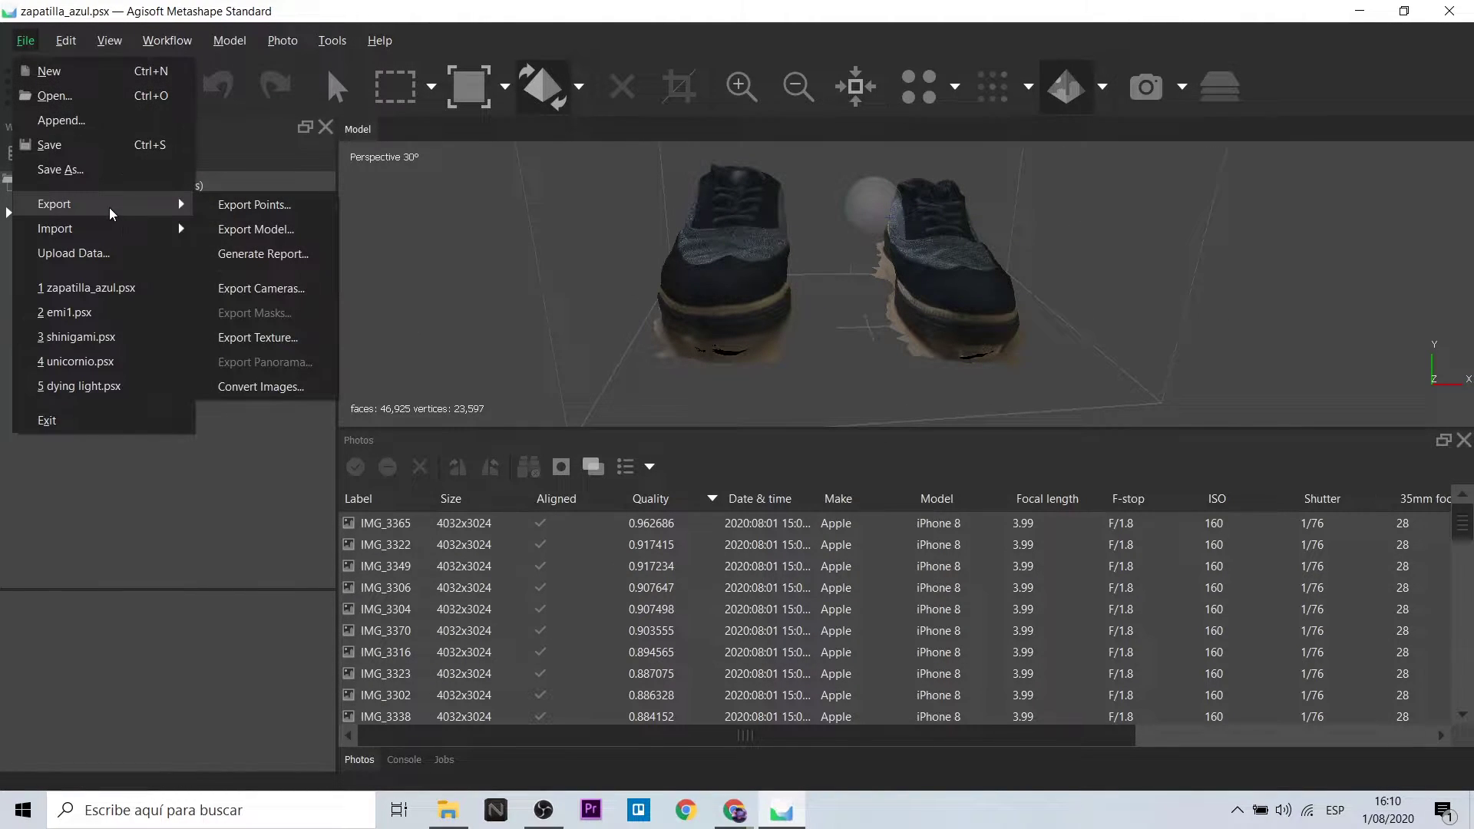
click(246, 229)
text(shoes)
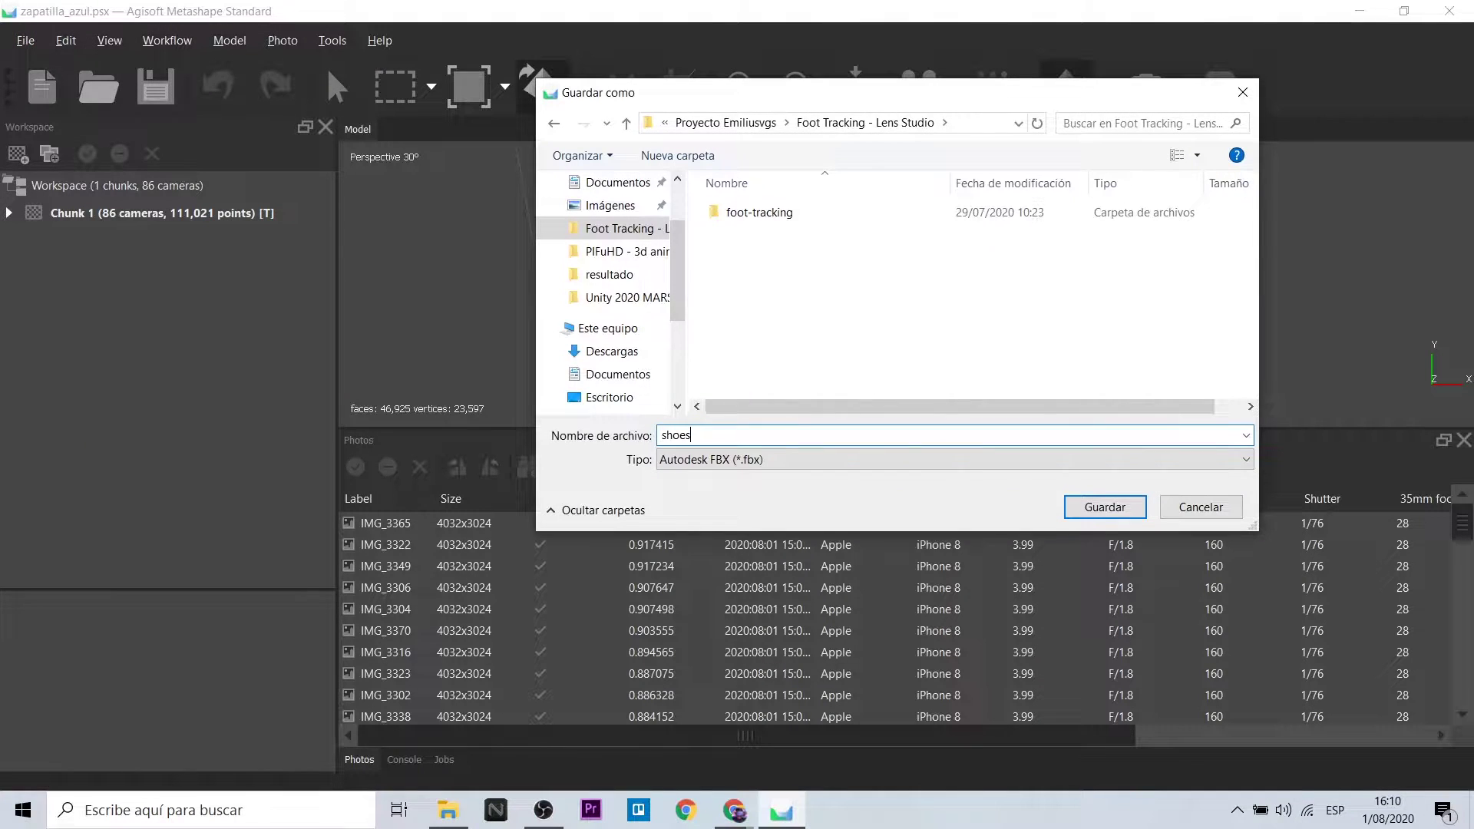
click(844, 462)
click(843, 466)
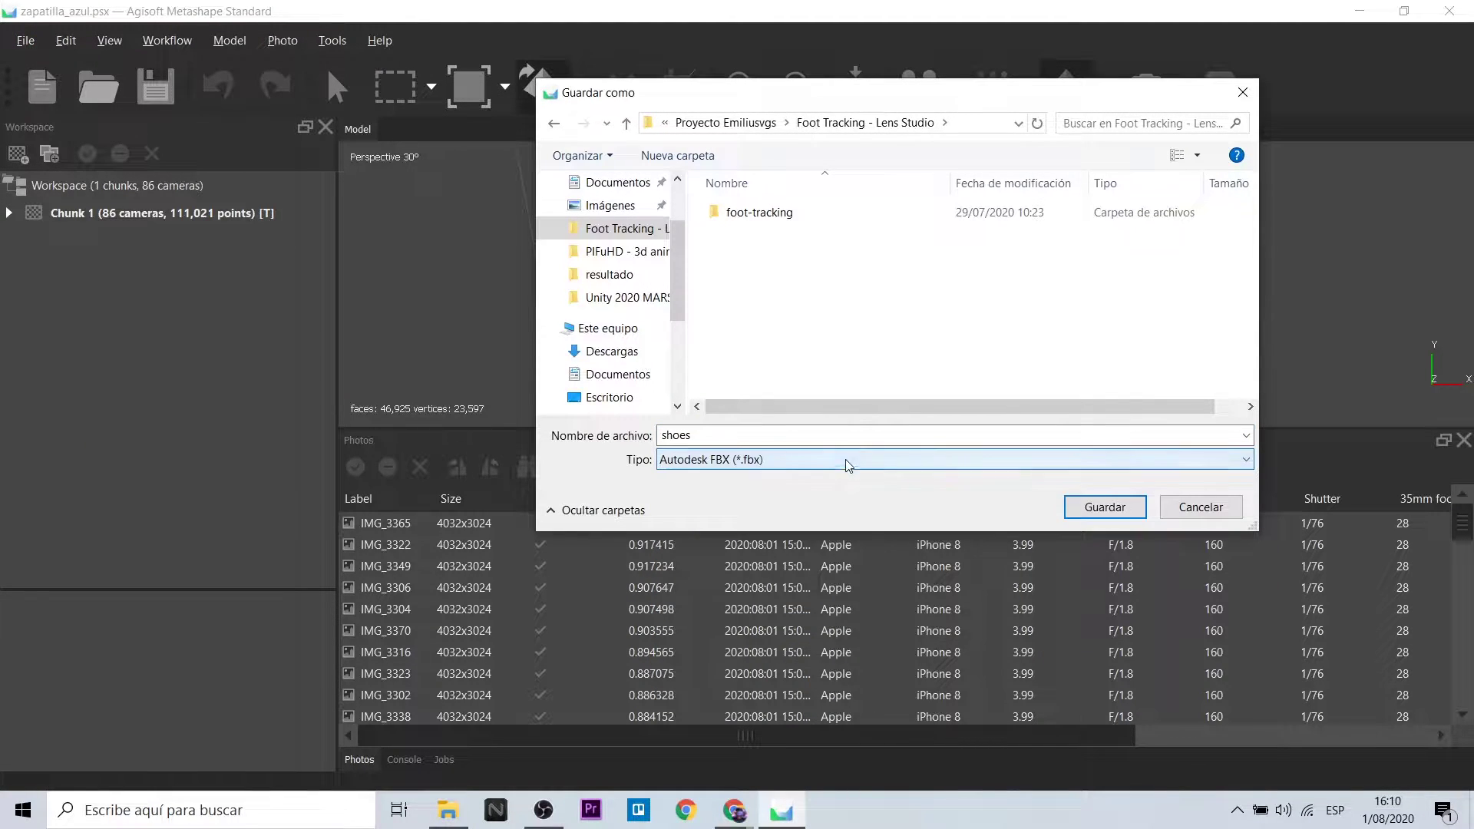
click(1093, 510)
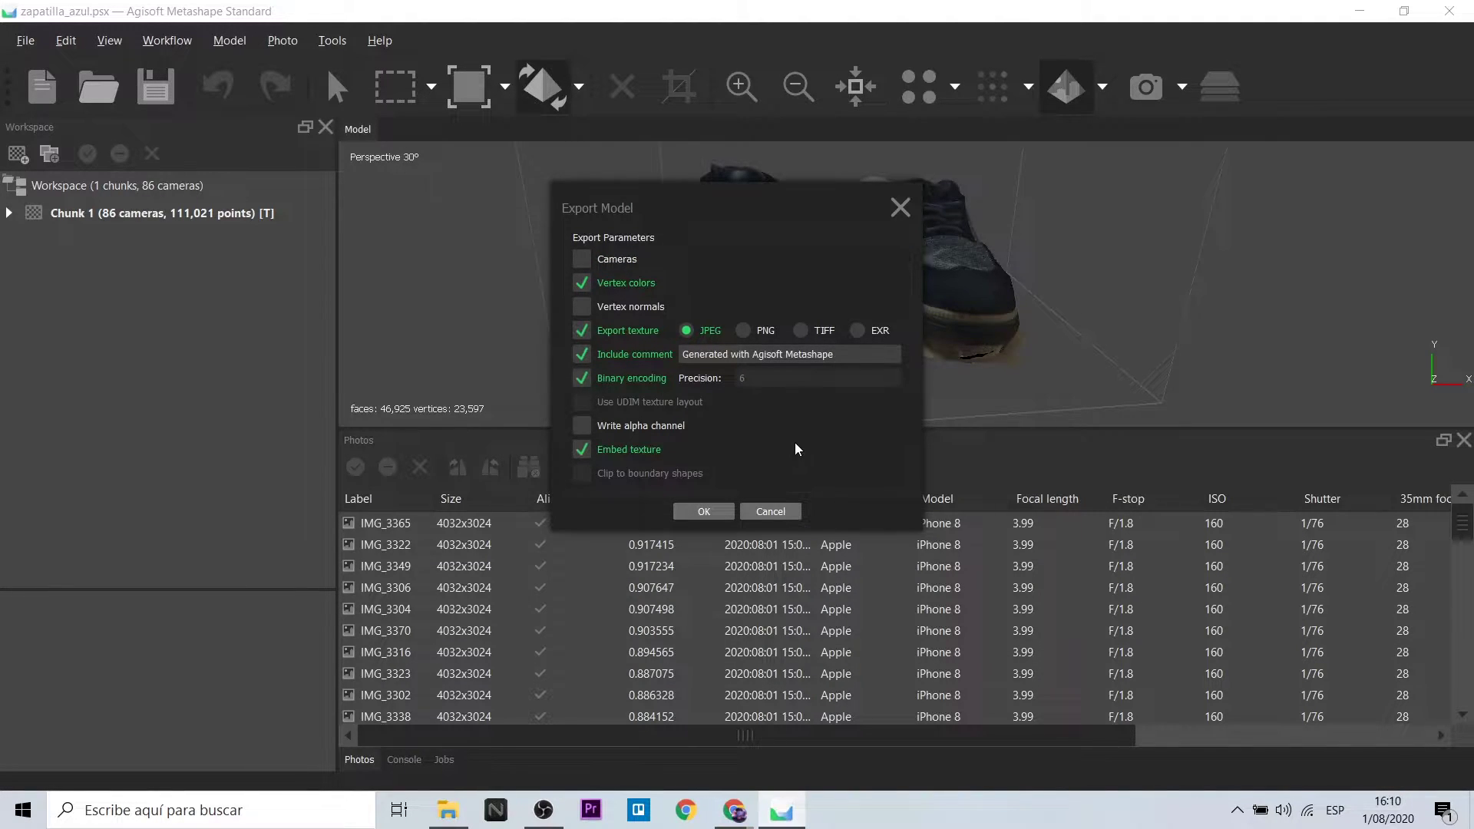
click(704, 511)
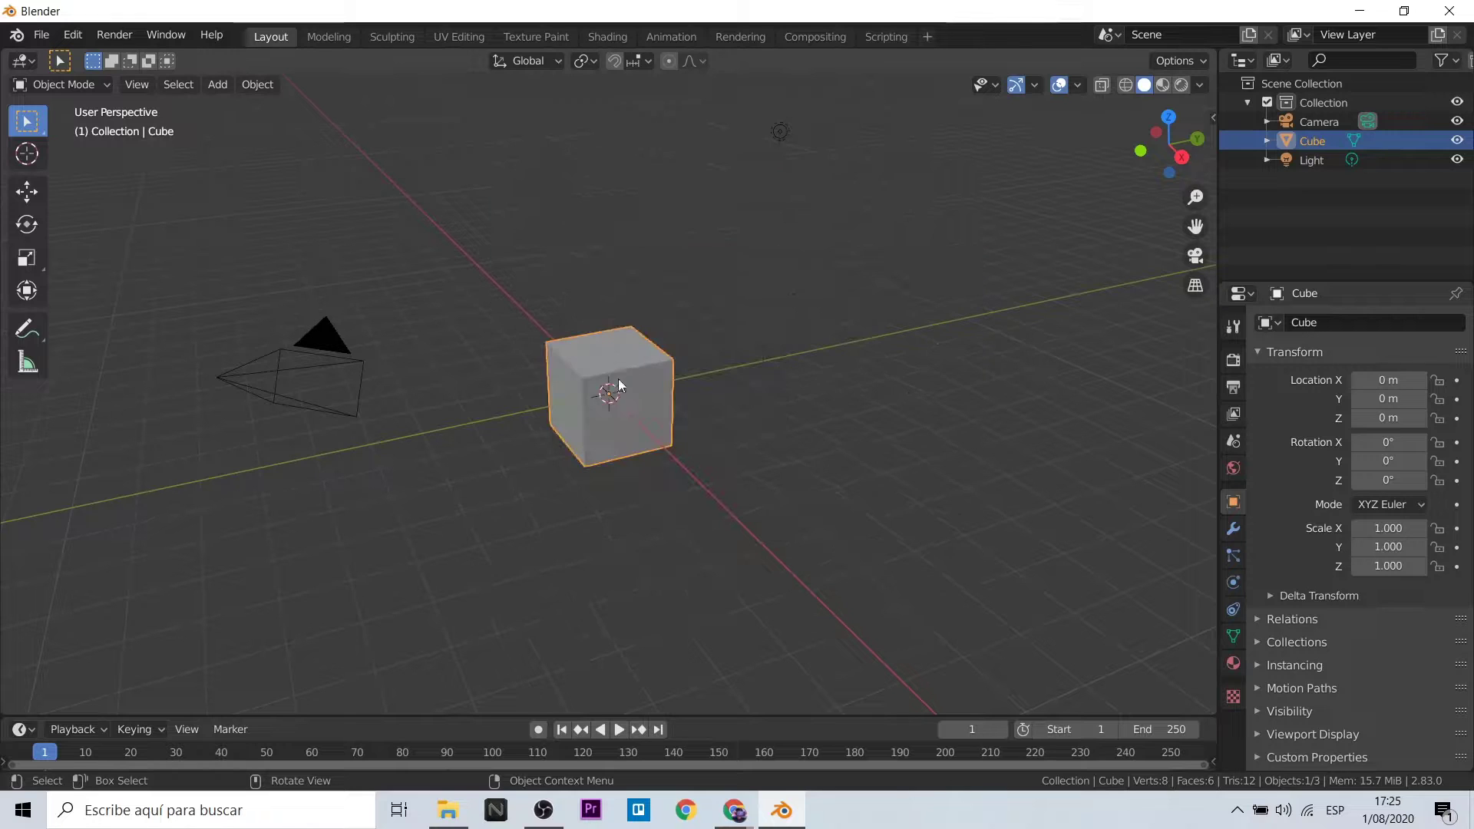
Switch to Blender and import shoes.fbx from the Foot Tracking - Lens Studio folder
click(51, 36)
mouse_move(115, 293)
click(322, 368)
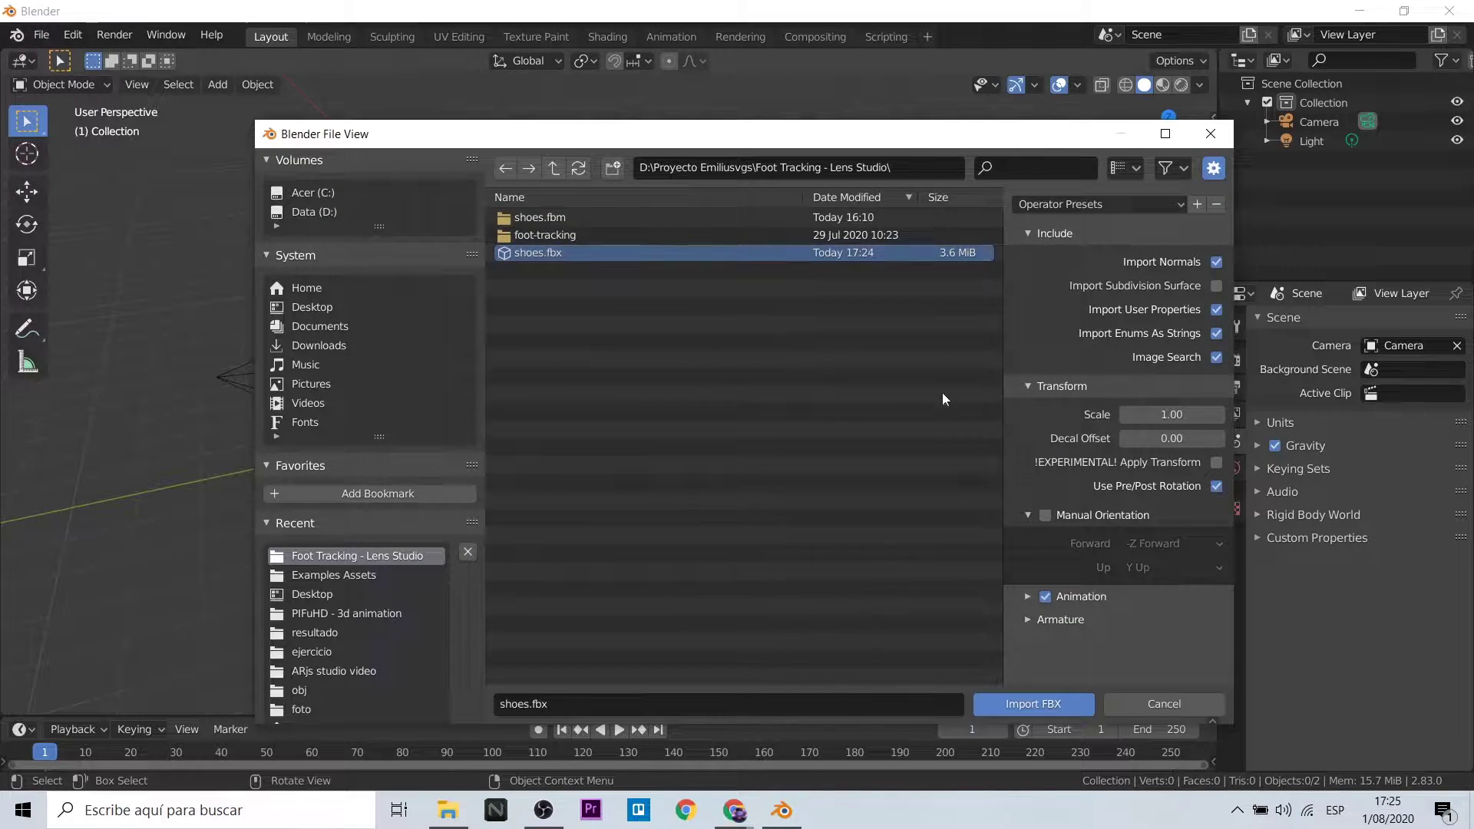
click(1004, 710)
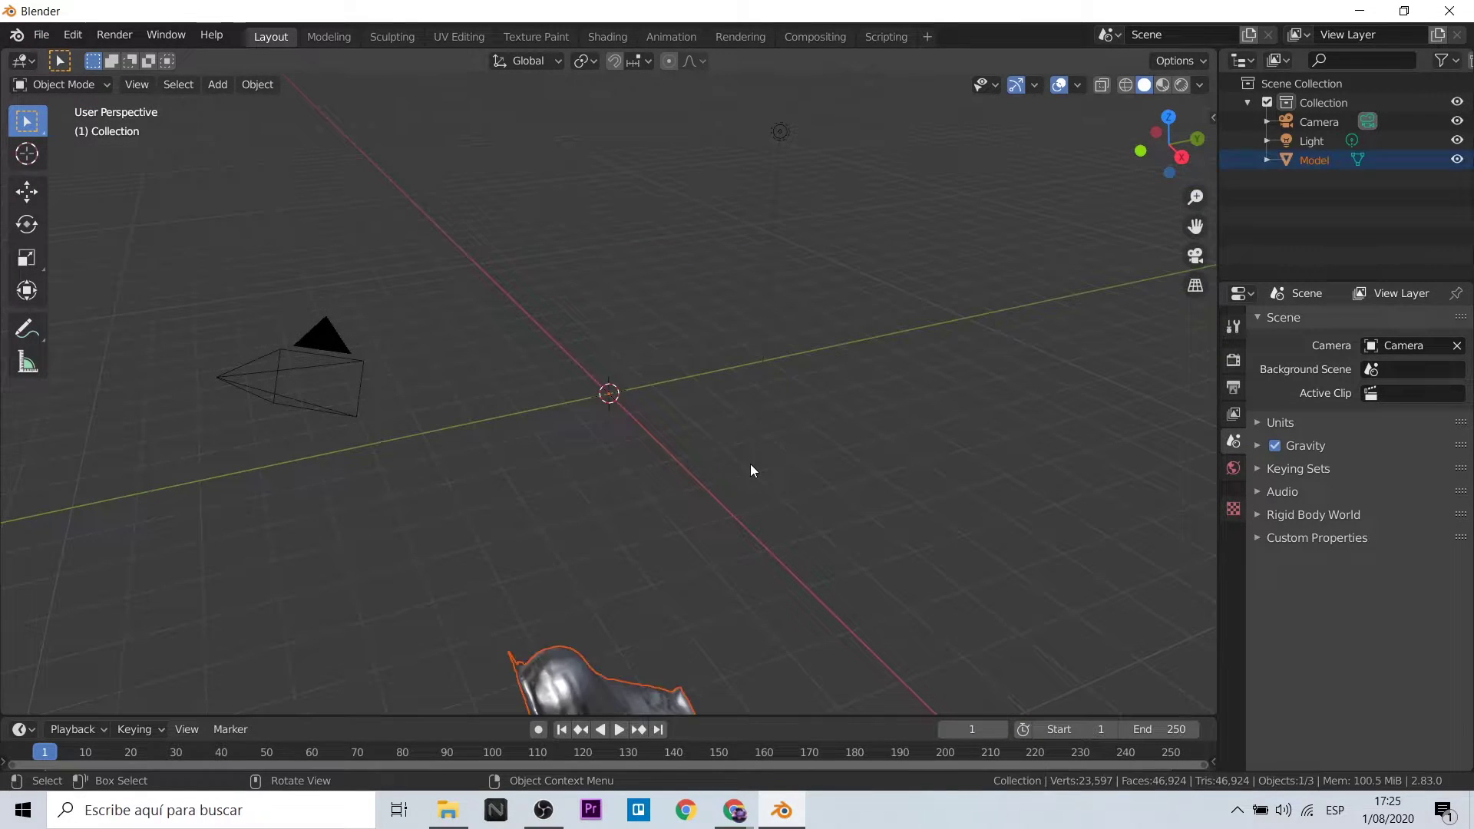
Move the imported shoes model toward the scene origin and start rotating it out of its tilted orientation
key(g)
key(Return)
key(r)
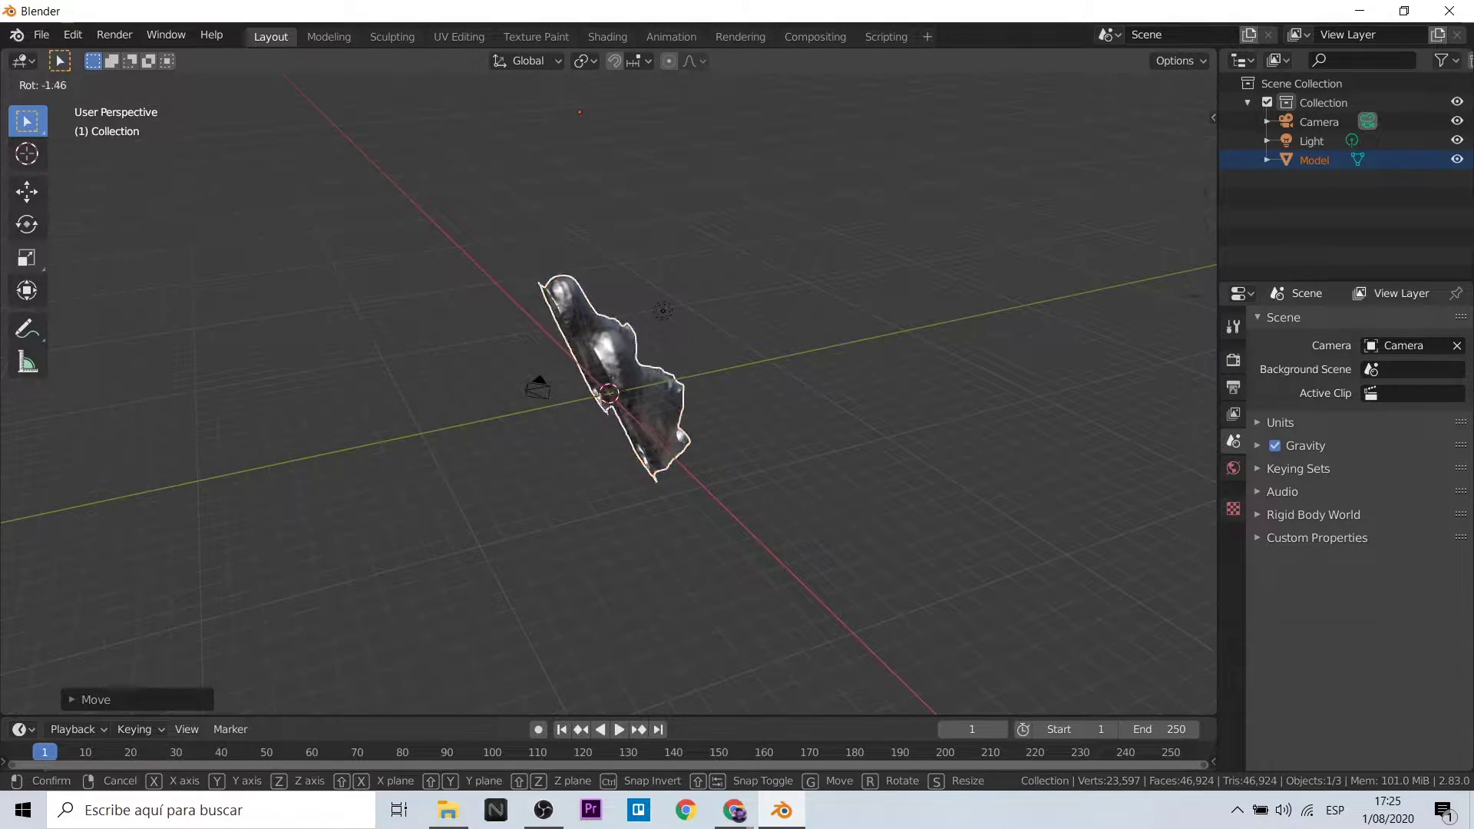
key(Return)
click(27, 223)
drag(515, 115, 476, 177)
key(g)
key(Return)
click(27, 192)
Level the shoes at a rotation of about 68°, -6.4°, -11.6° around the origin and display them with material preview shading
middle_drag(538, 461, 585, 548)
drag(585, 548, 620, 555)
click(27, 224)
drag(484, 568, 106, 280)
click(27, 192)
mouse_move(572, 495)
middle_down()
mouse_move(576, 559)
mouse_move(592, 487)
mouse_move(486, 510)
mouse_move(979, 172)
middle_up()
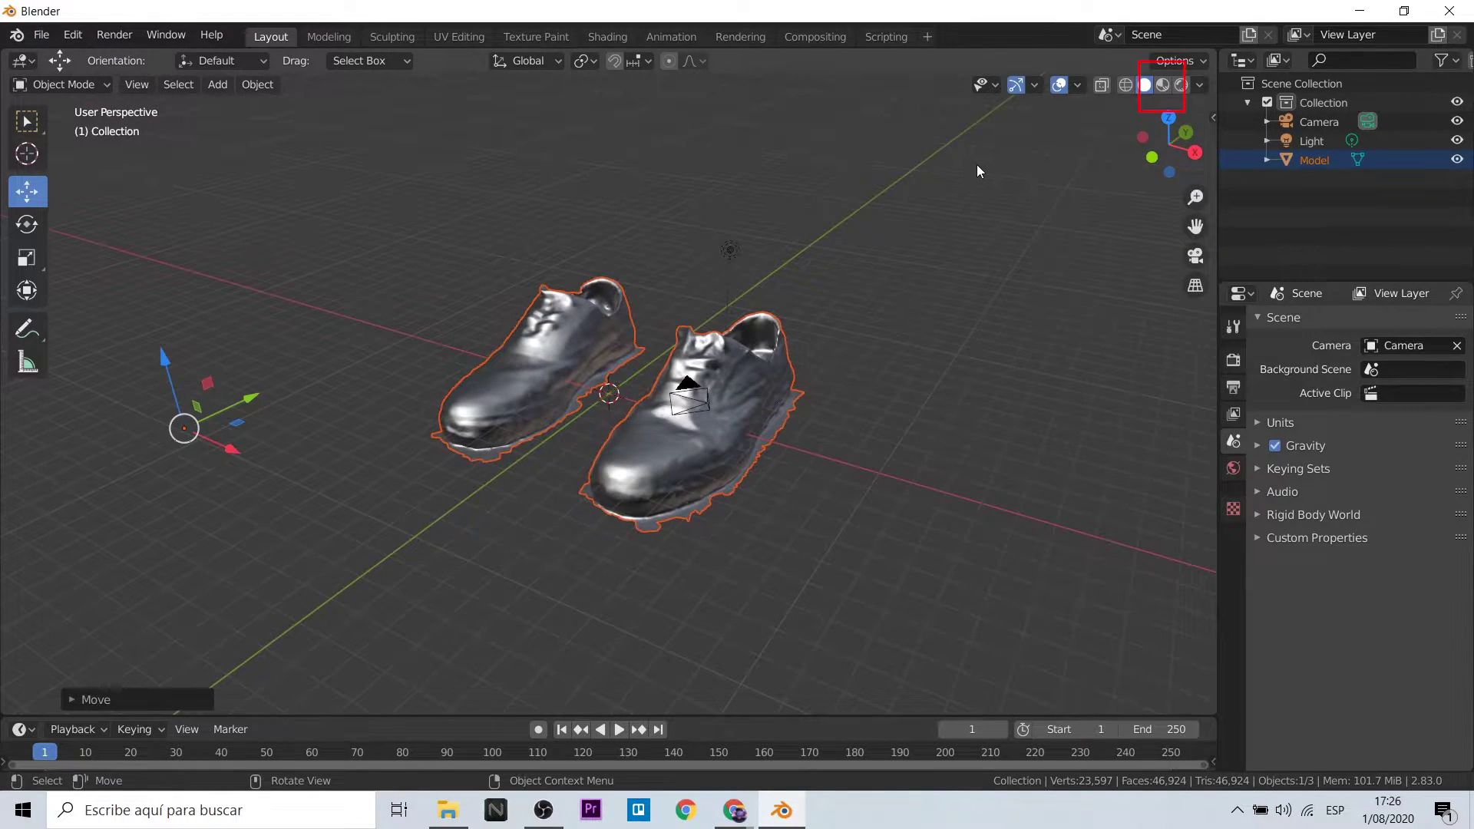
key(z)
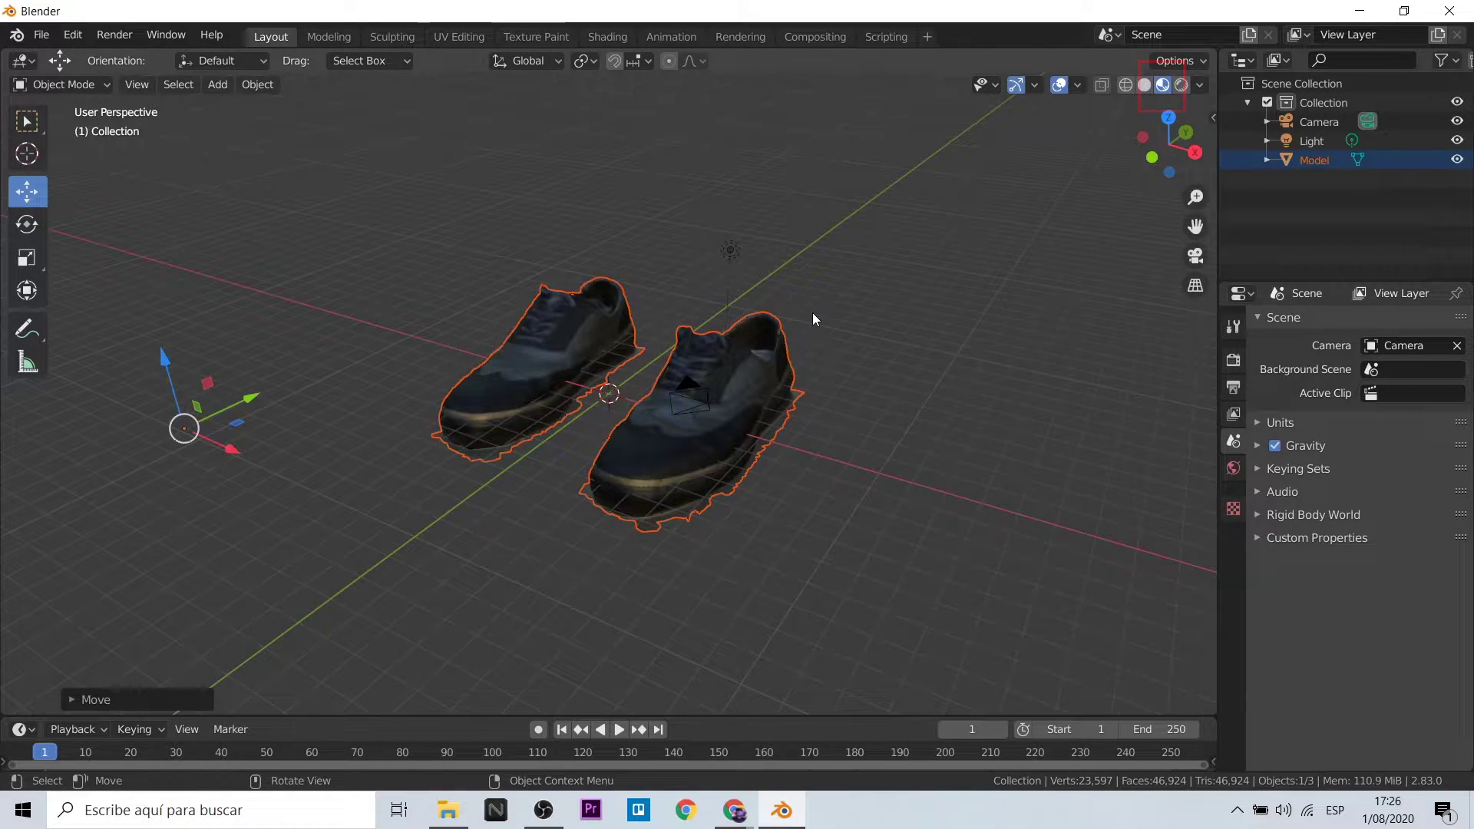
Delete the leftover board vertices between the shoes and around the toe of the shoe in Edit Mode
scroll(500, 520, up, 4)
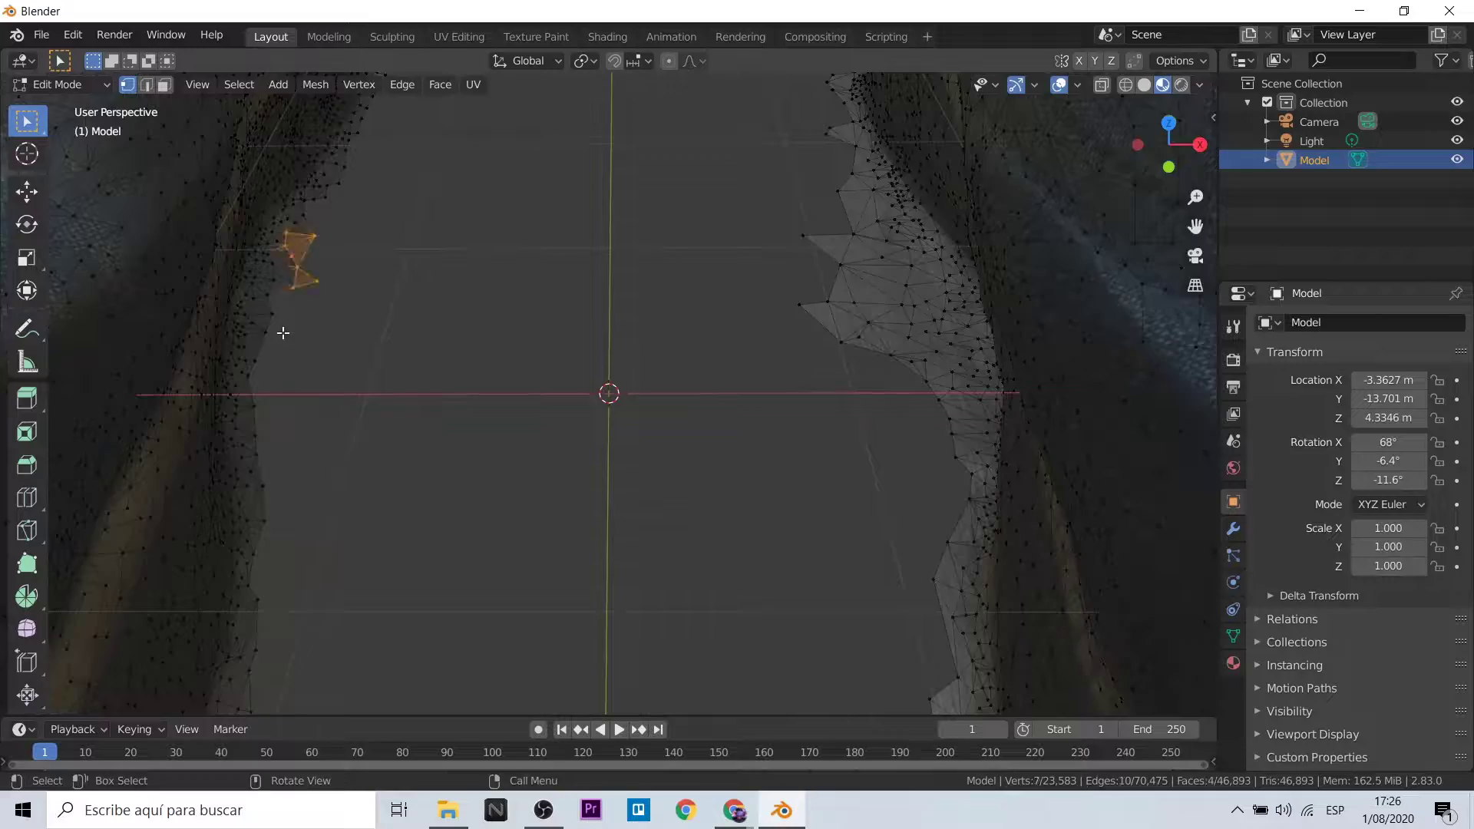
drag(717, 126, 753, 397)
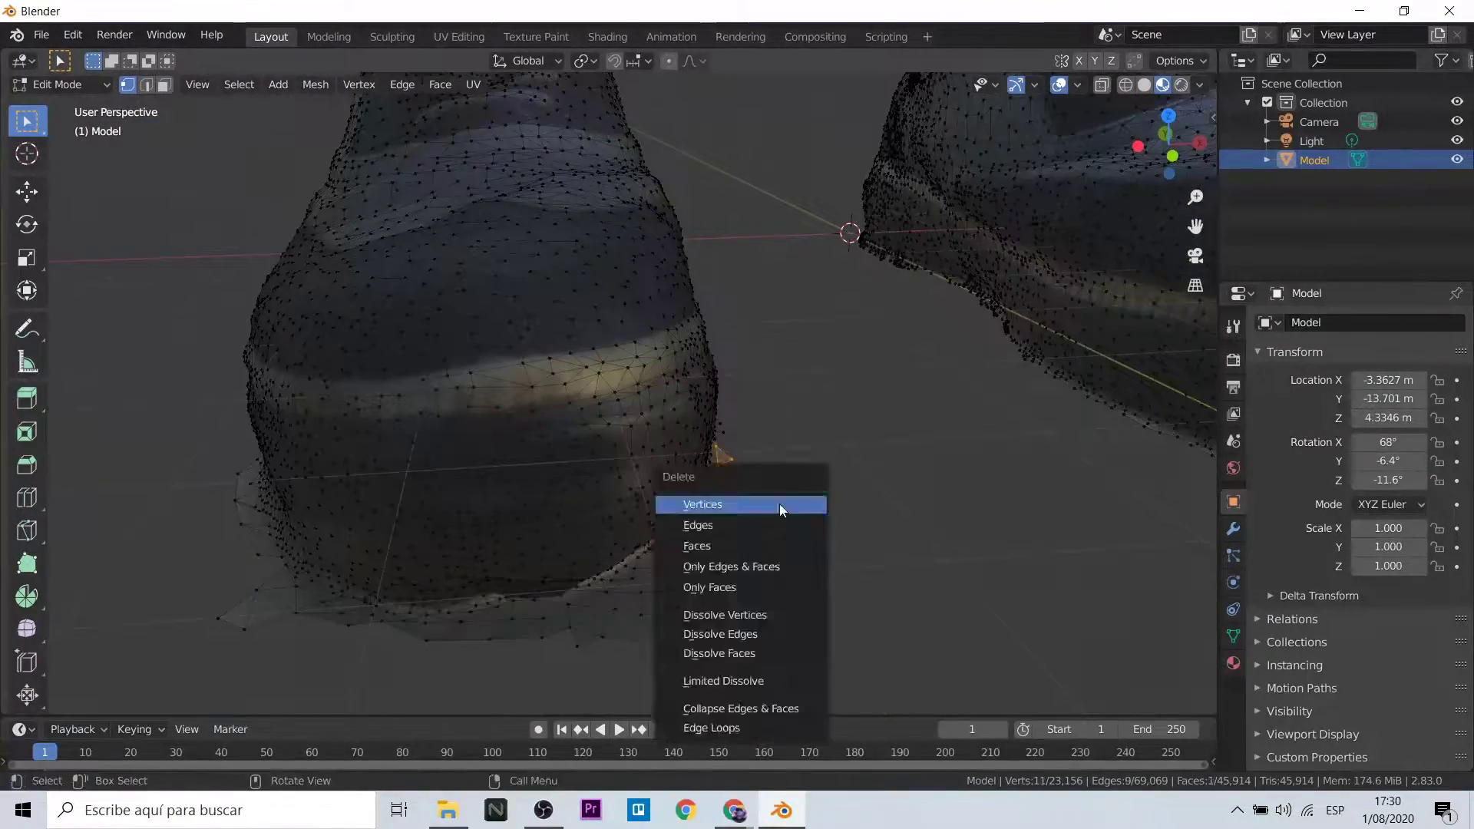
click(711, 500)
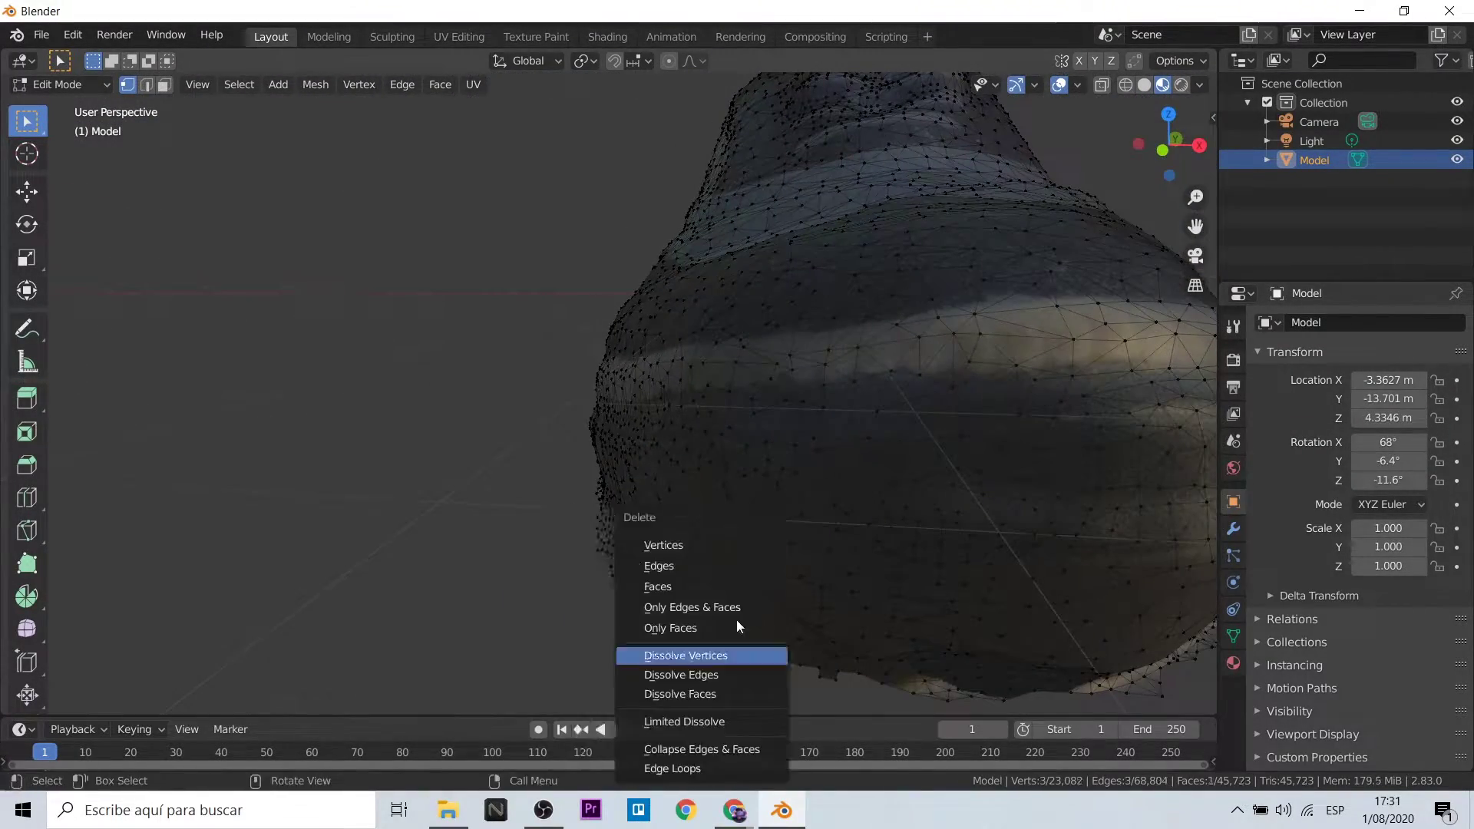
click(695, 653)
Delete the jagged leftover vertices along the bottom edge of the sole and around the heel
drag(284, 174, 348, 215)
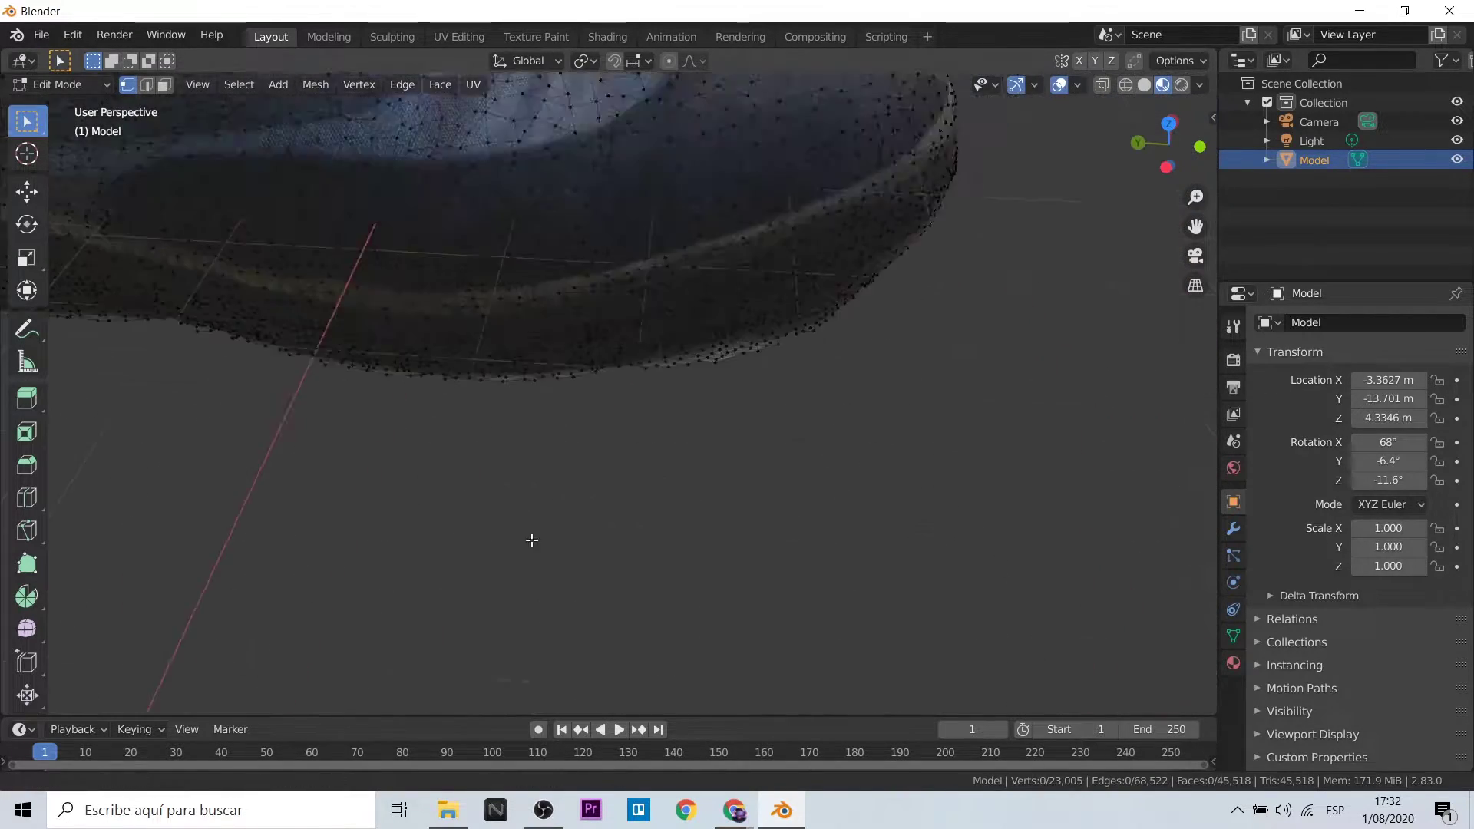
scroll(883, 339, down, 5)
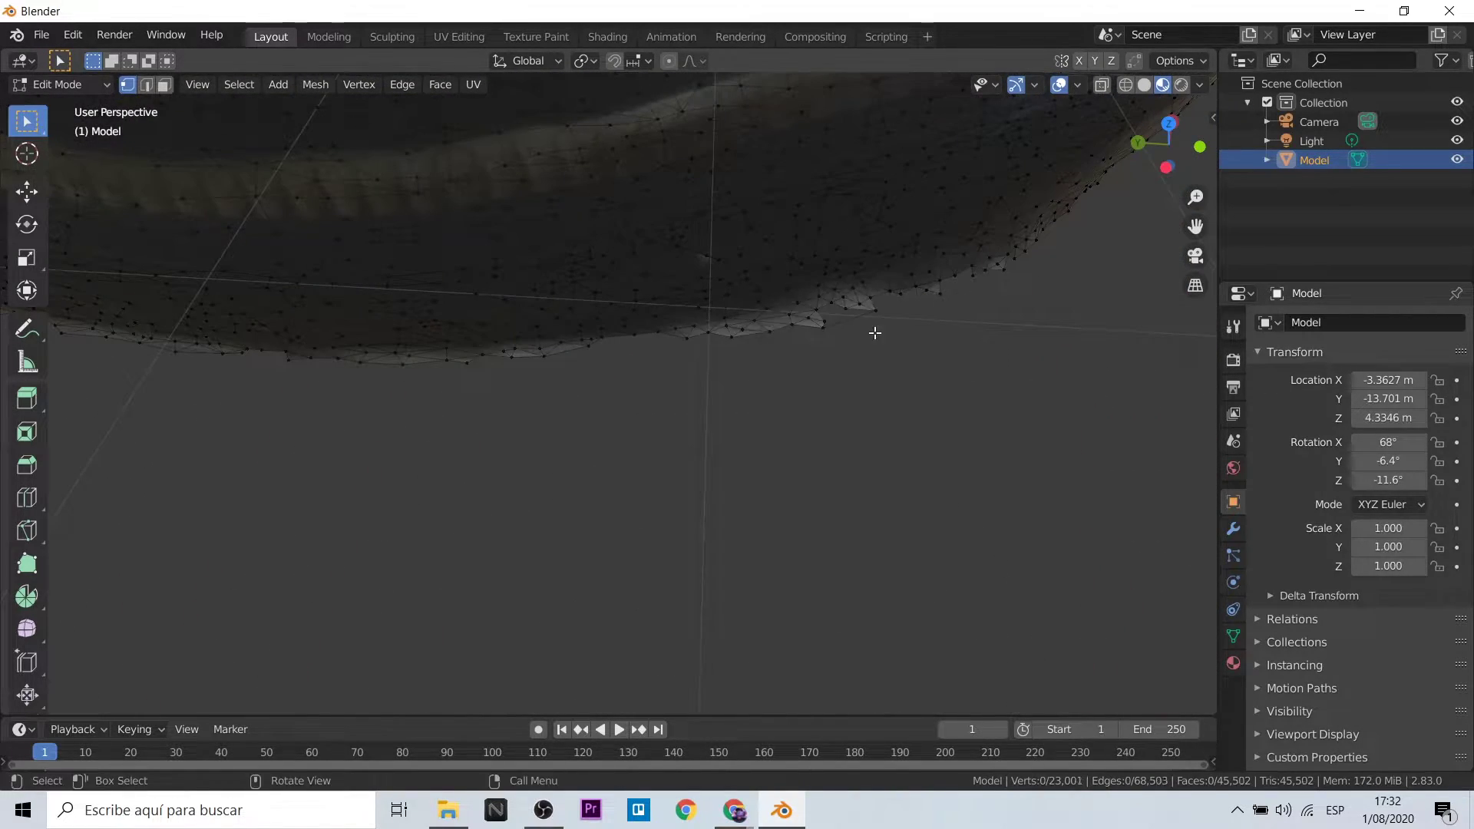
scroll(427, 422, up, 6)
middle_drag(695, 427, 714, 204)
click(716, 201)
key(Delete)
click(1131, 514)
key(Delete)
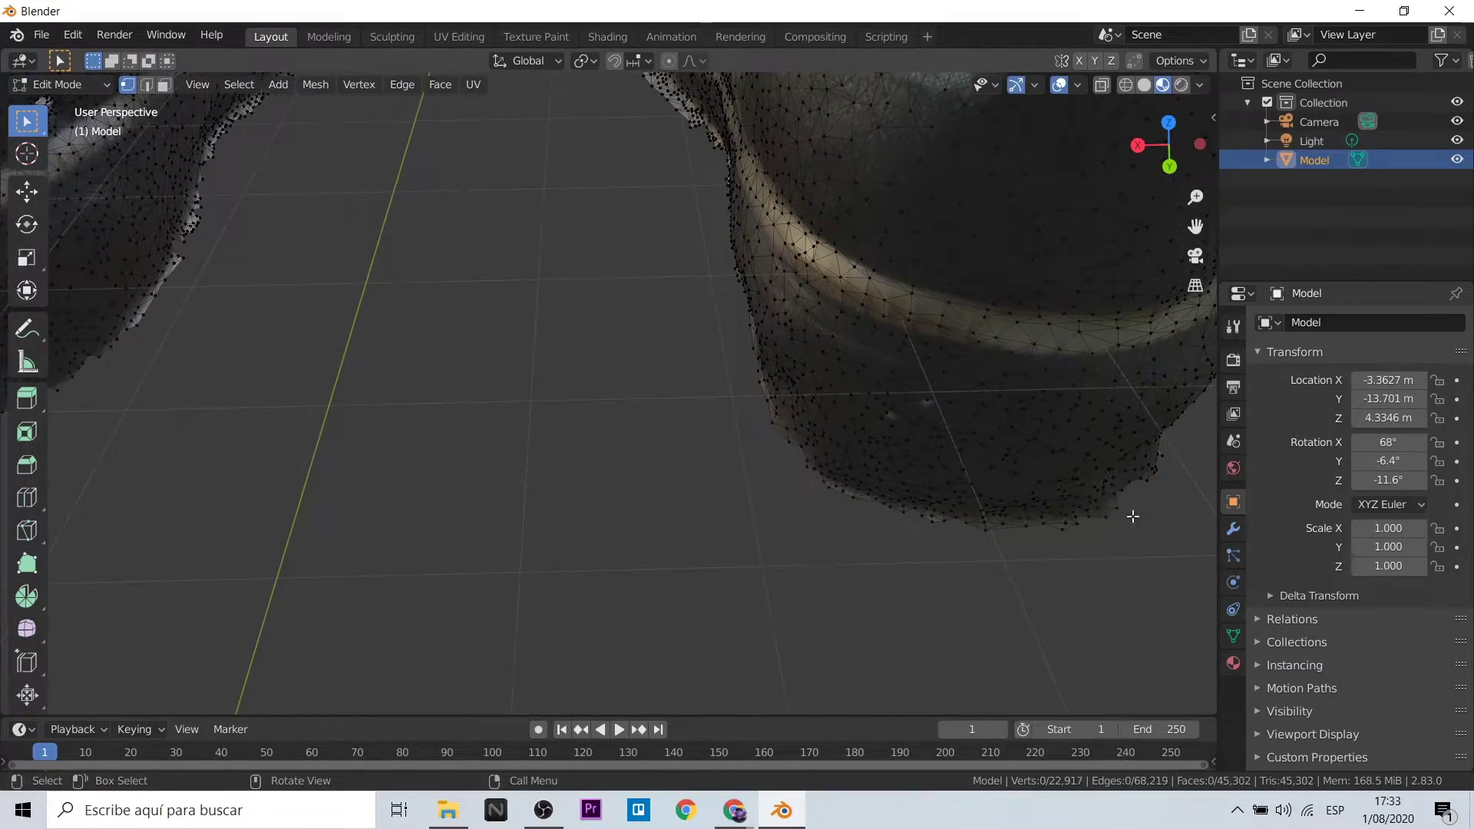
click(1132, 513)
Select and delete the stray vertices along the inner sole edge of the shoe
scroll(668, 510, down, 5)
scroll(576, 569, up, 5)
middle_drag(576, 569, 732, 533)
drag(631, 424, 663, 456)
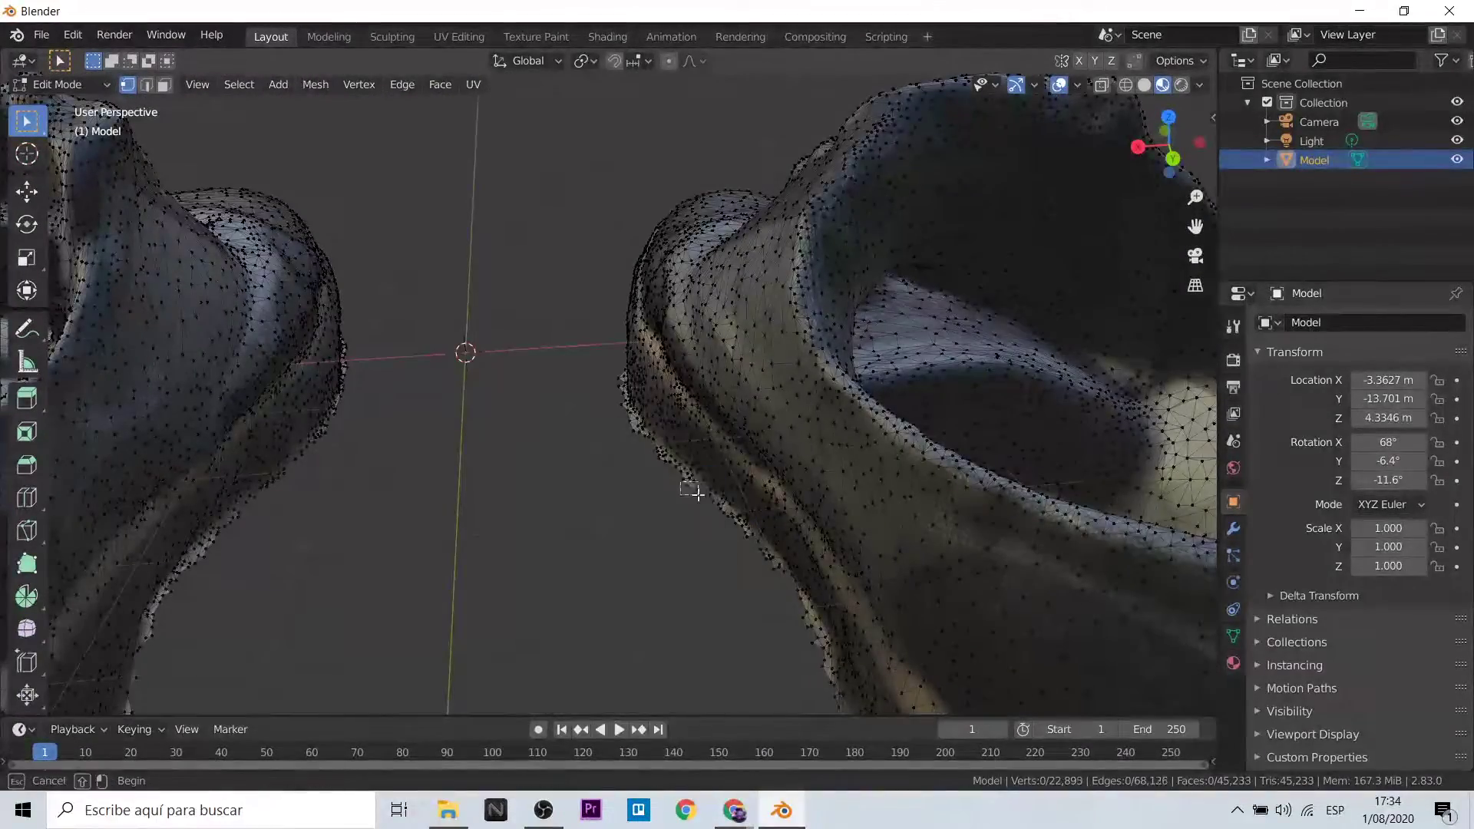
key(Delete)
click(626, 418)
Delete the last protruding vertices along the sole edge on the shoe's side
scroll(718, 517, down, 4)
middle_drag(718, 516, 821, 544)
scroll(821, 545, up, 4)
key(Delete)
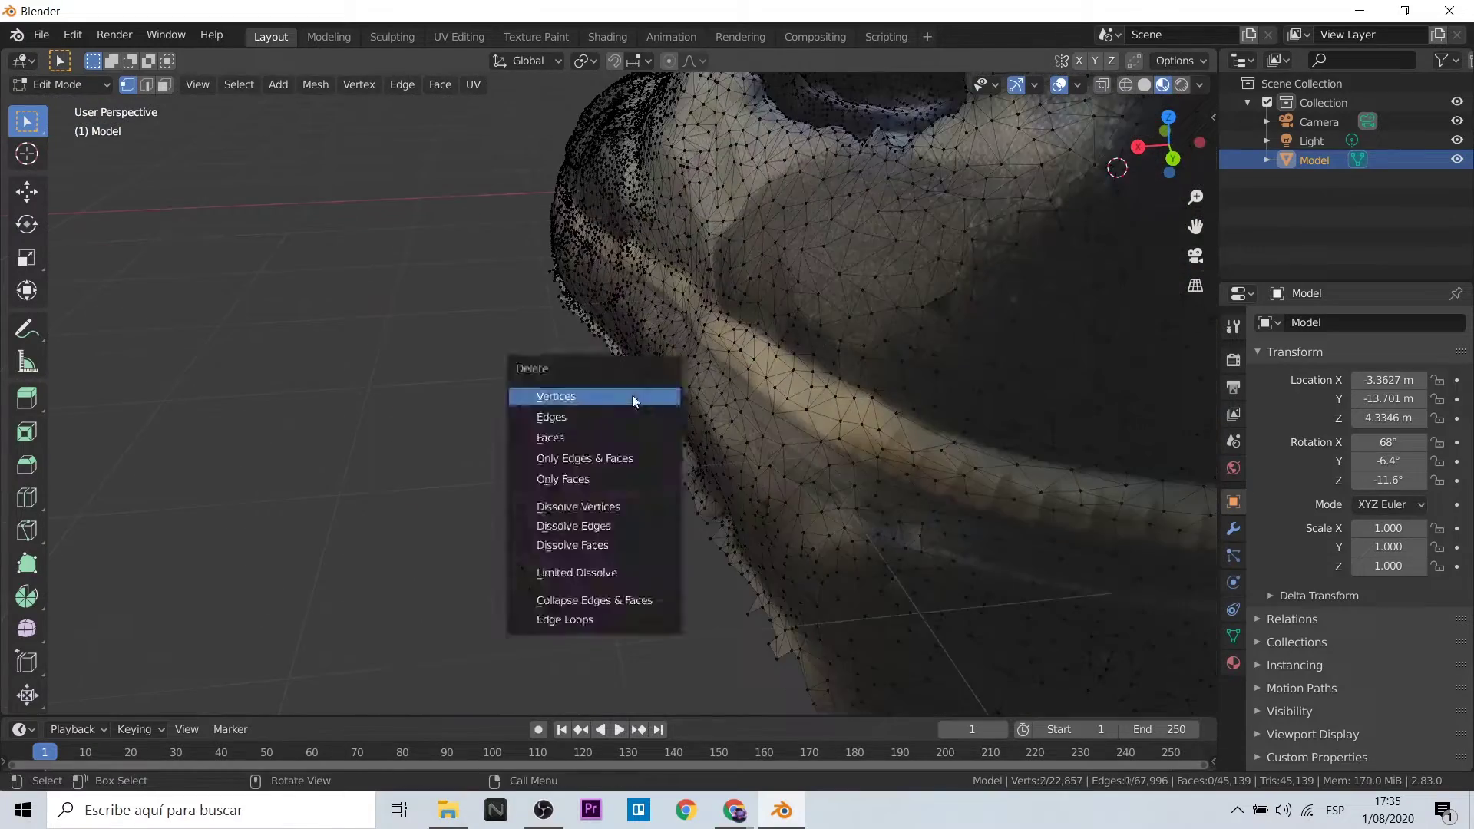
click(592, 399)
key(Delete)
click(722, 543)
Return to Object Mode, save the project as shoes.blend and check the cleaned shoes from the front
key(Tab)
scroll(566, 562, down, 4)
scroll(608, 404, up, 3)
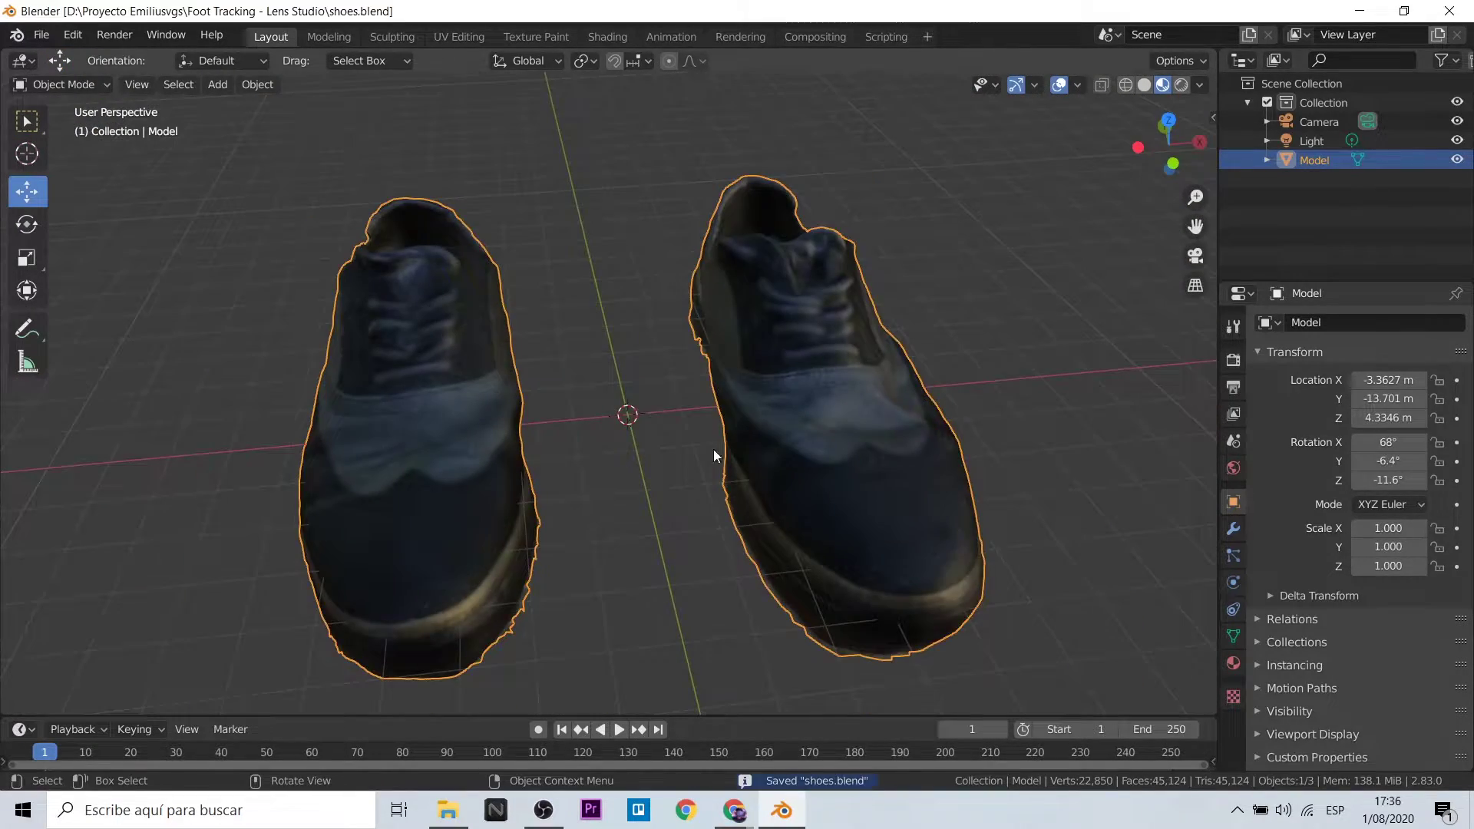
key(ctrl+s)
scroll(675, 470, down, 3)
middle_drag(676, 470, 692, 399)
scroll(692, 400, up, 3)
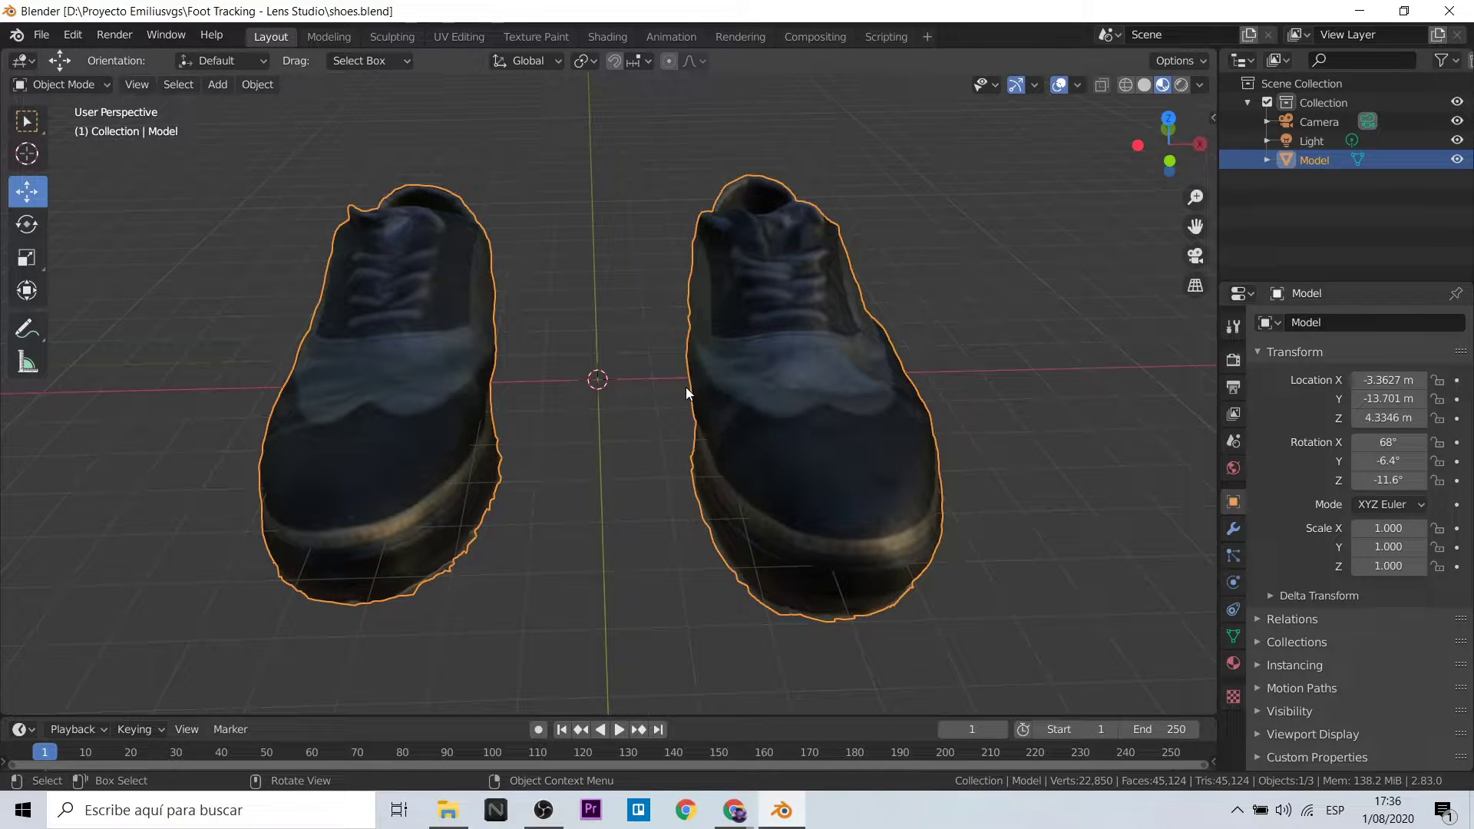
Select and delete all vertices of the right-hand shoe as seen from the front, leaving only the other shoe
key(Tab)
drag(643, 136, 1021, 662)
key(x)
click(1021, 662)
drag(648, 125, 1102, 652)
key(x)
click(950, 546)
key(x)
click(949, 401)
Export the remaining shoe as an FBX file named 1_shoes.fbx
click(42, 35)
mouse_move(76, 313)
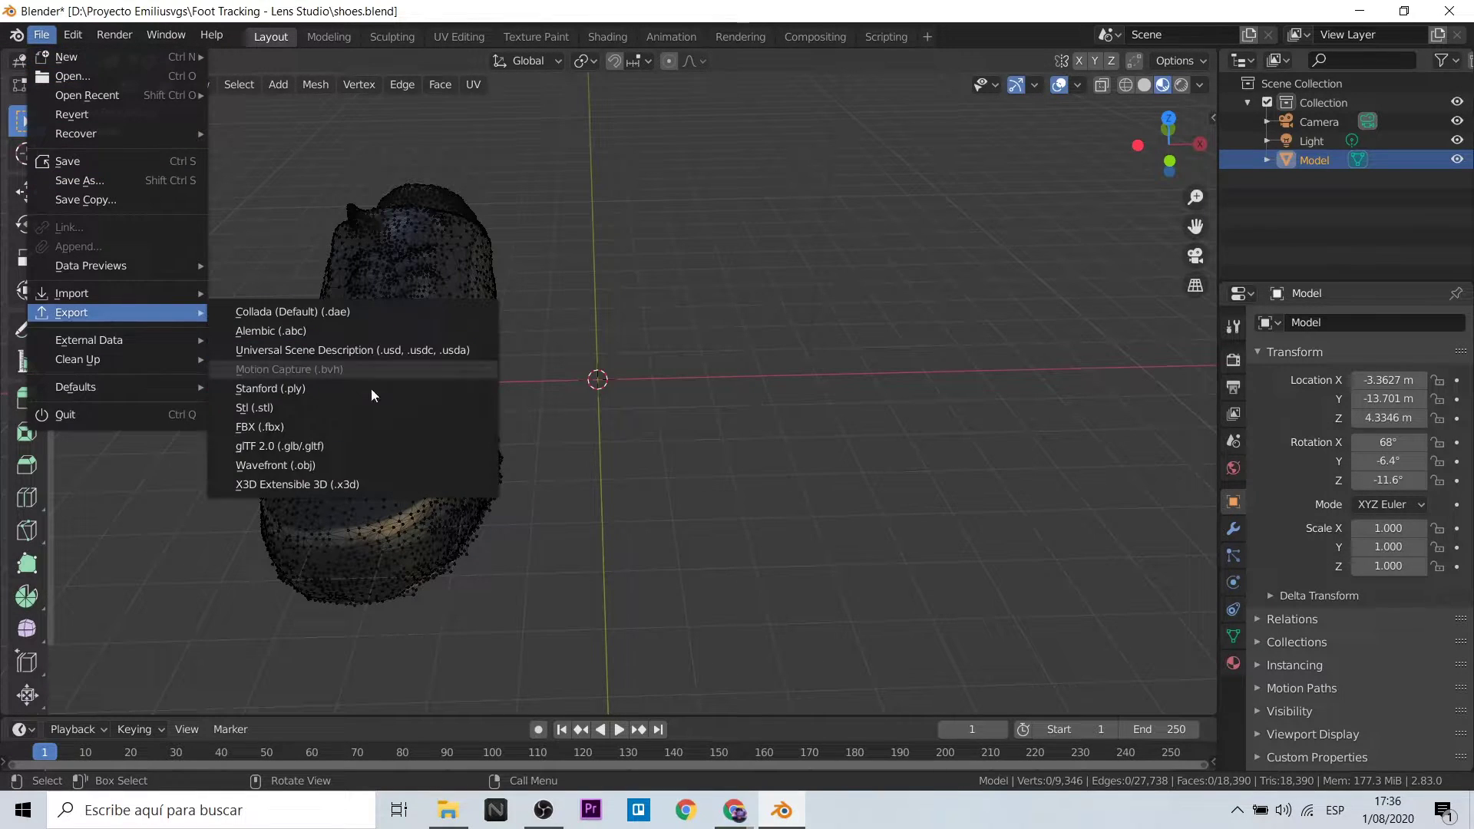
click(364, 427)
click(558, 704)
text(1)
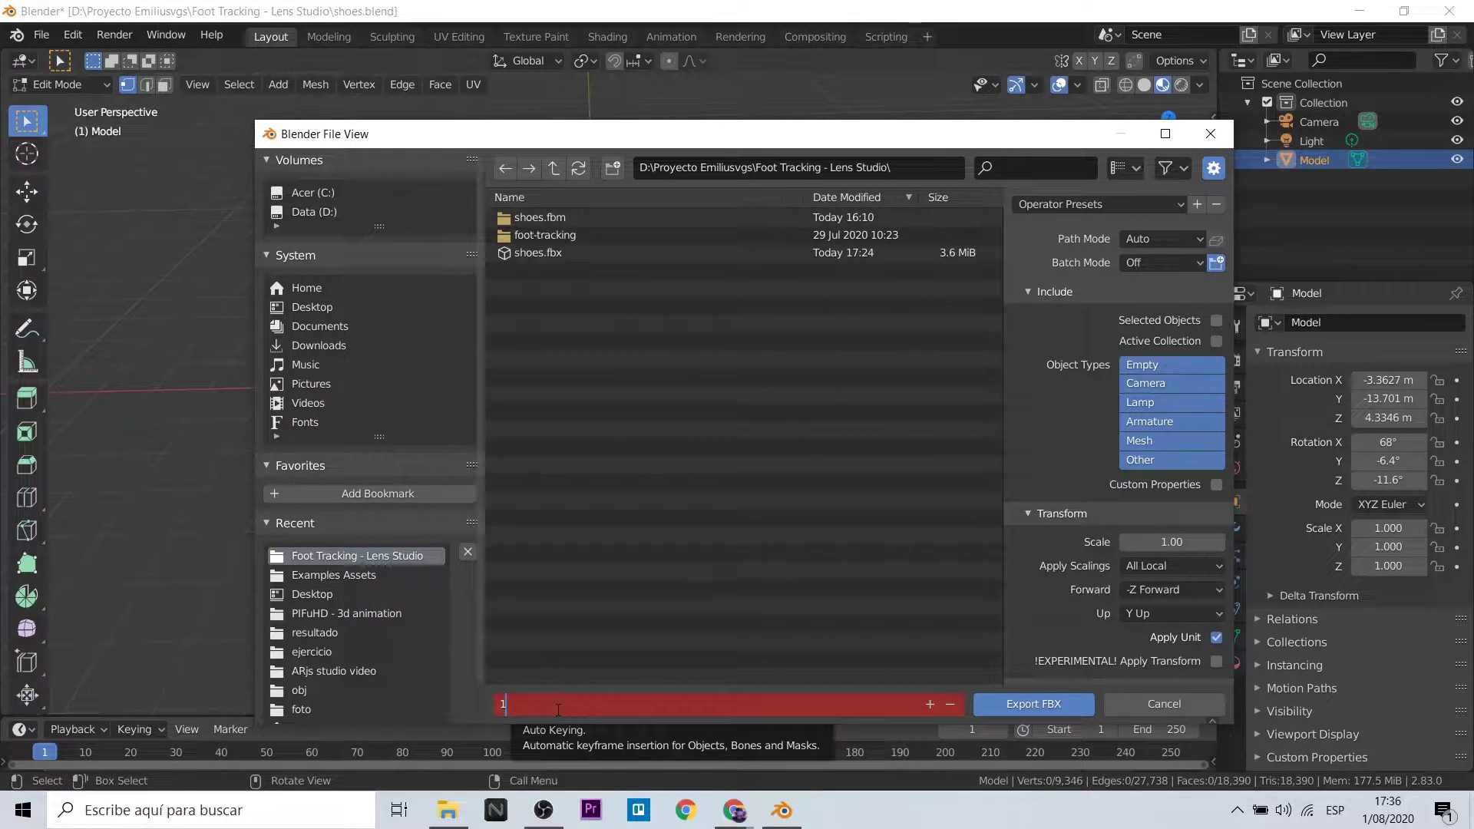
text(_shoues)
key(Return)
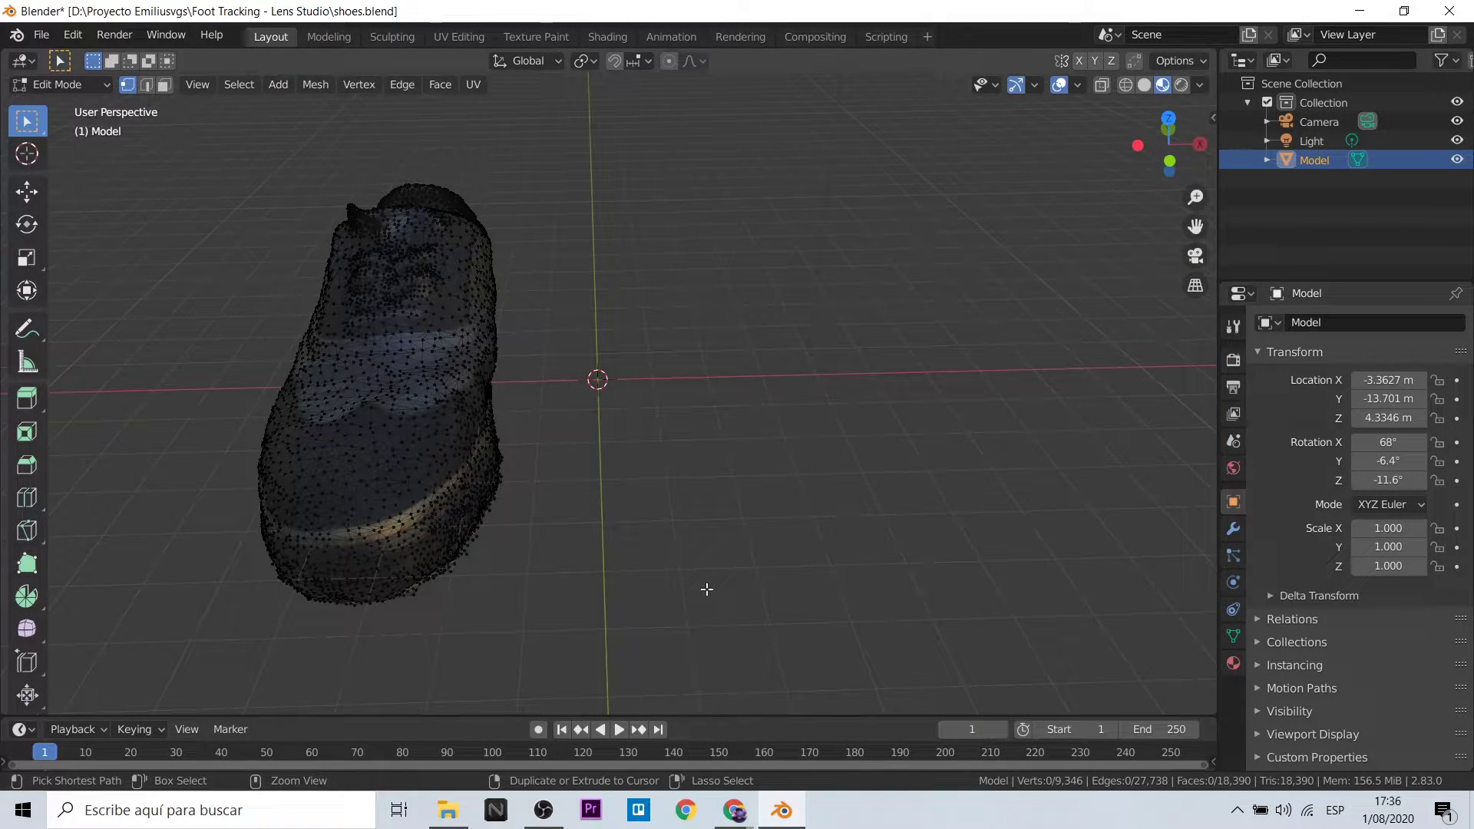
Undo the shoe deletion and delete all vertices of the opposite shoe instead
key(ctrl+z)
drag(247, 178, 591, 662)
middle_drag(526, 583, 533, 393)
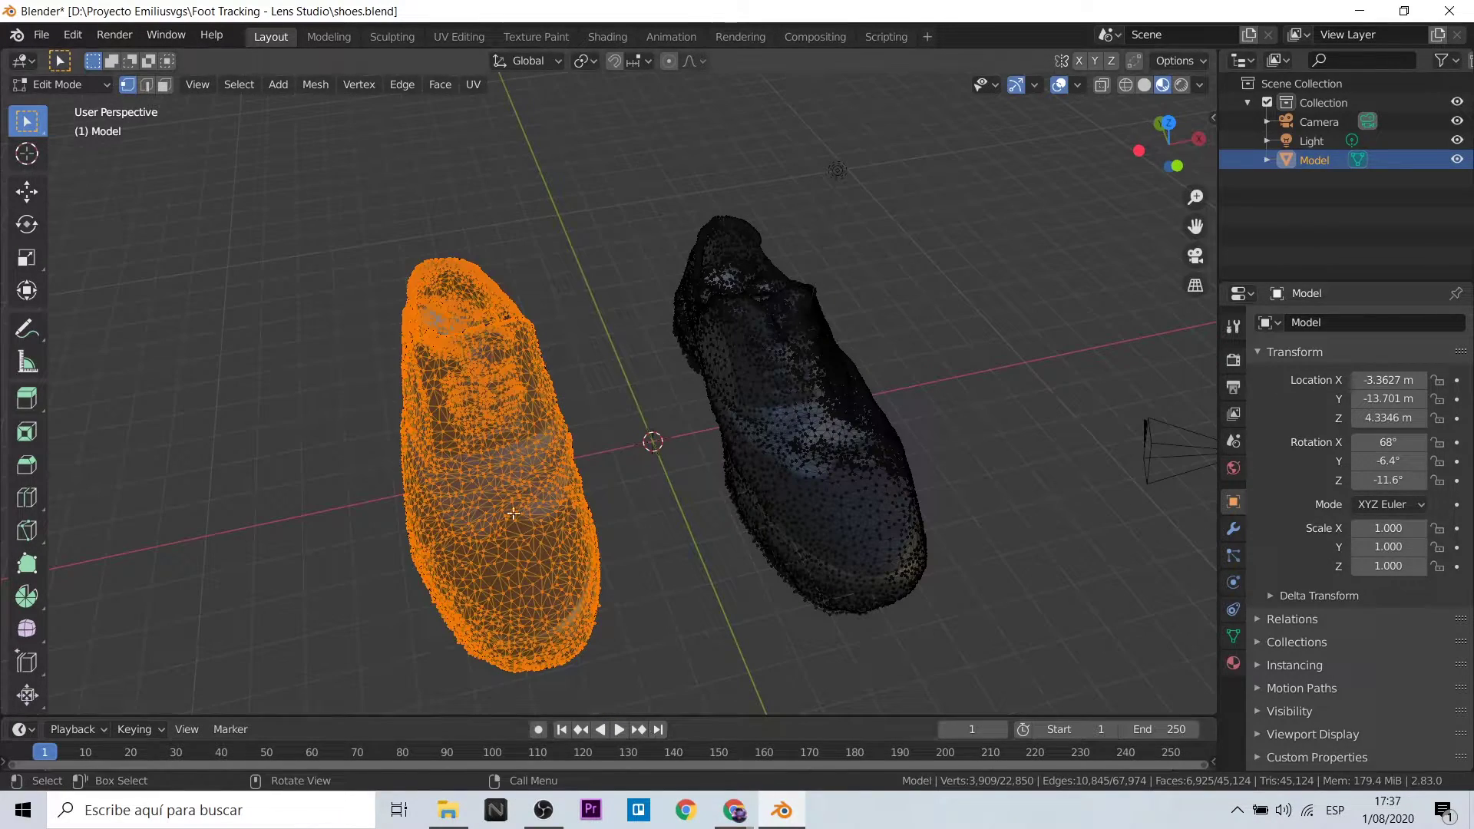
key(x)
click(532, 393)
drag(357, 229, 612, 681)
key(x)
click(580, 546)
key(x)
click(591, 545)
drag(376, 254, 629, 628)
key(x)
click(583, 544)
drag(362, 289, 625, 591)
key(x)
click(587, 544)
key(x)
drag(381, 277, 566, 422)
click(542, 395)
Export the second shoe as an FBX file named 2_shoes.fbx
click(41, 35)
mouse_move(73, 310)
click(321, 426)
click(575, 255)
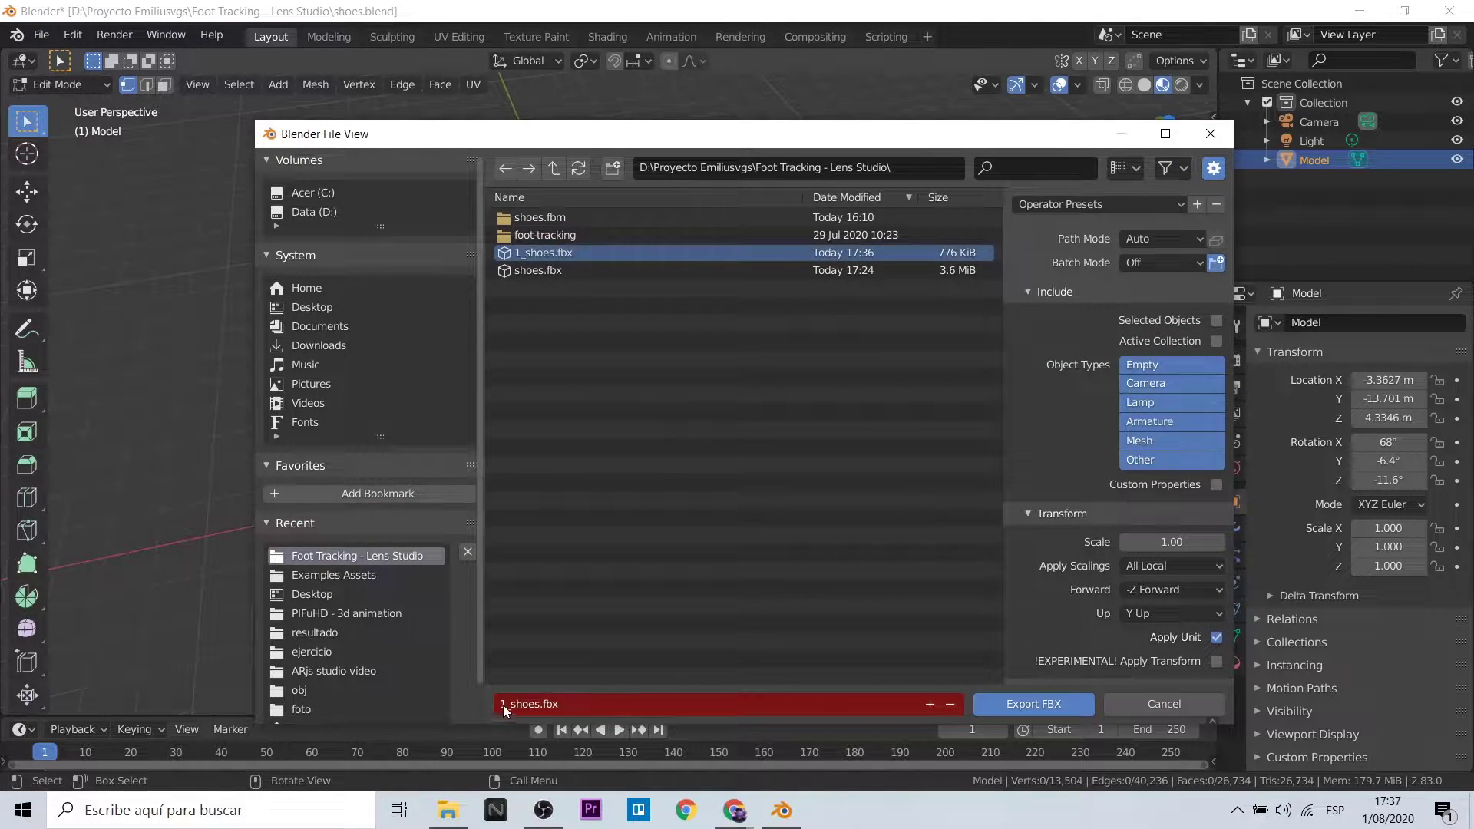
click(506, 704)
text(2)
click(986, 704)
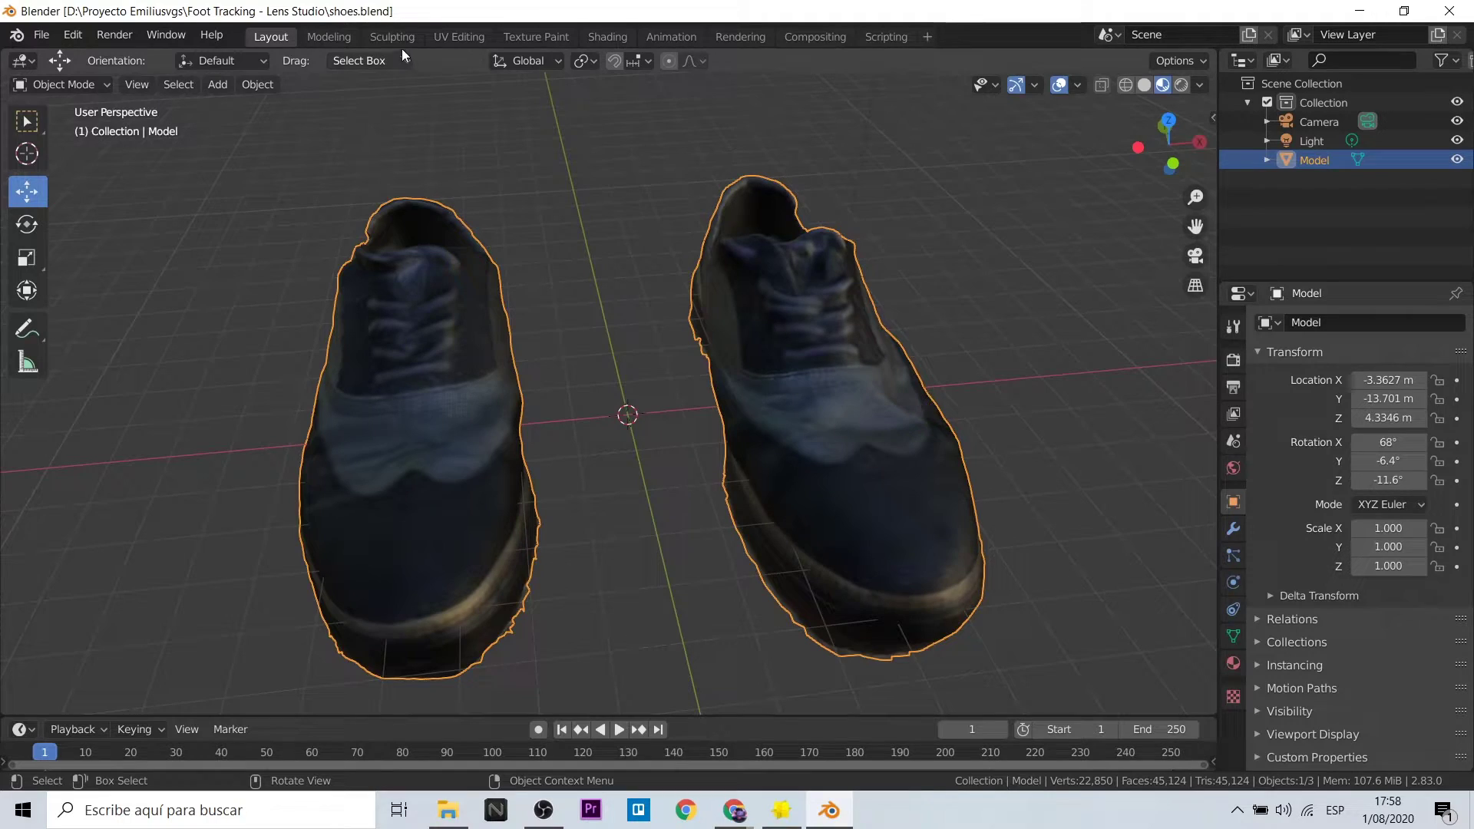
Show the model's texture0 image for UV editing and save a copy of it as the JPEG file texture0.jpg
click(458, 37)
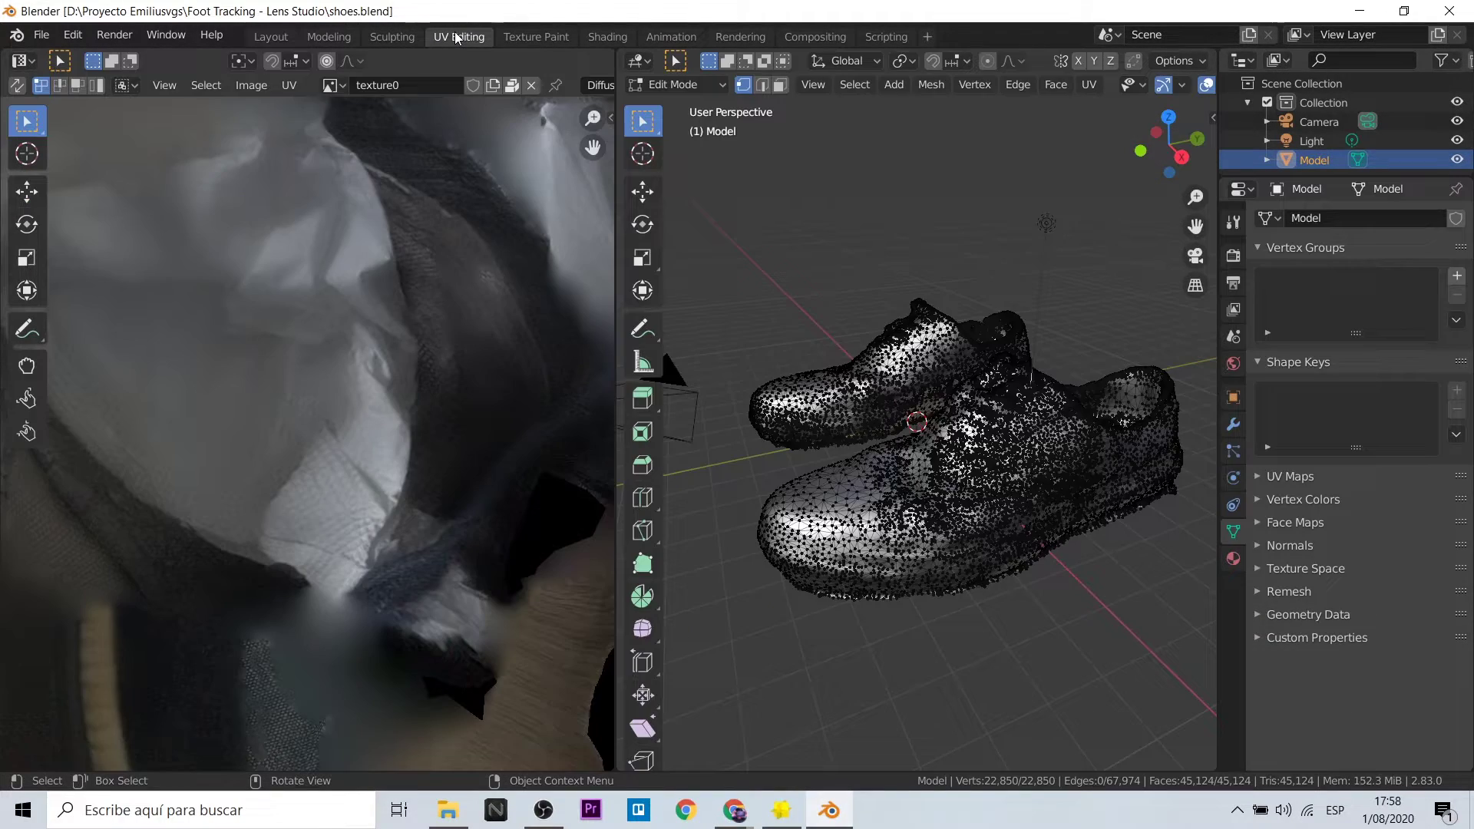
scroll(342, 212, down, 5)
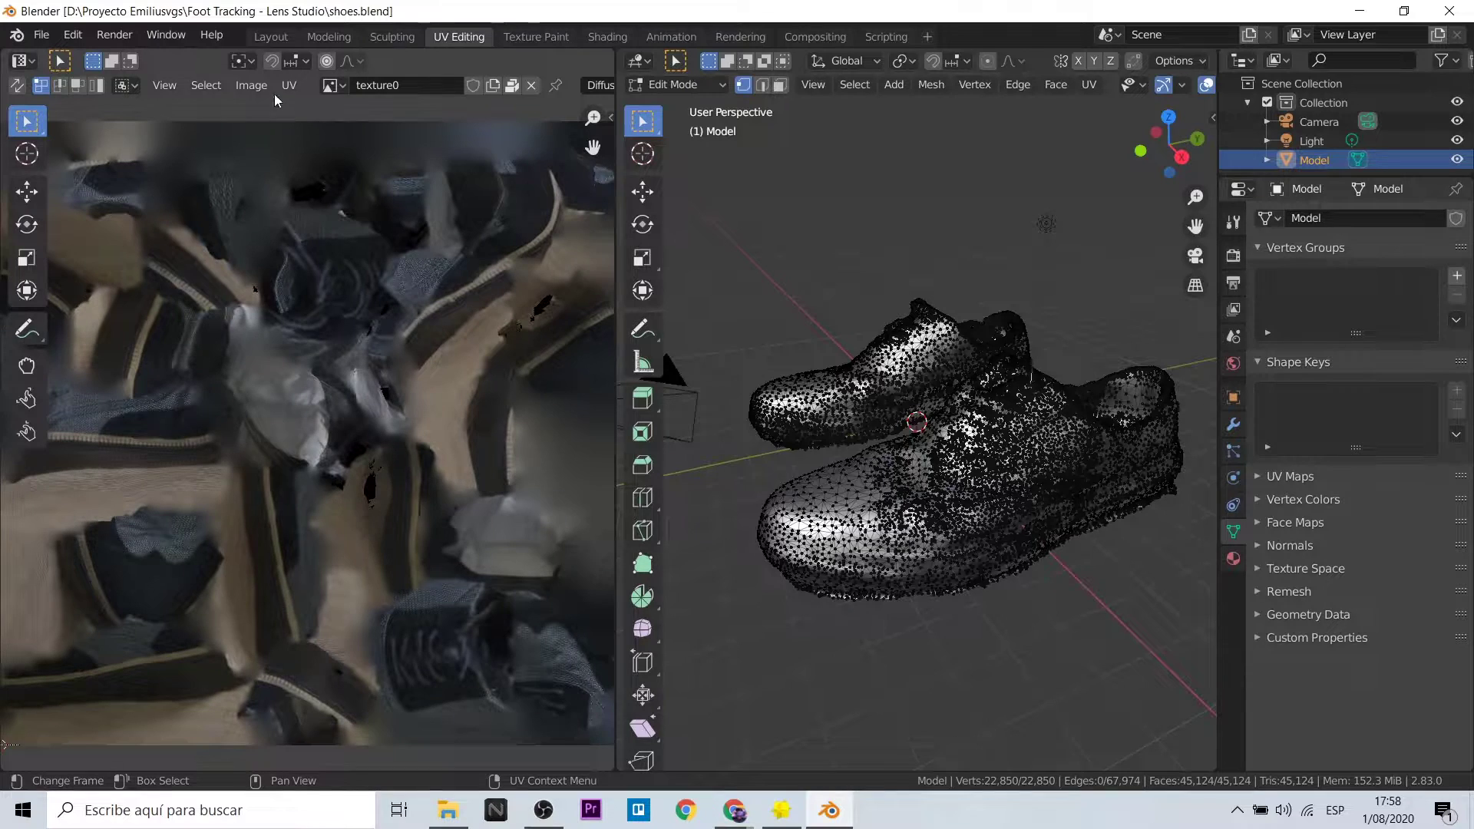
scroll(293, 316, down, 3)
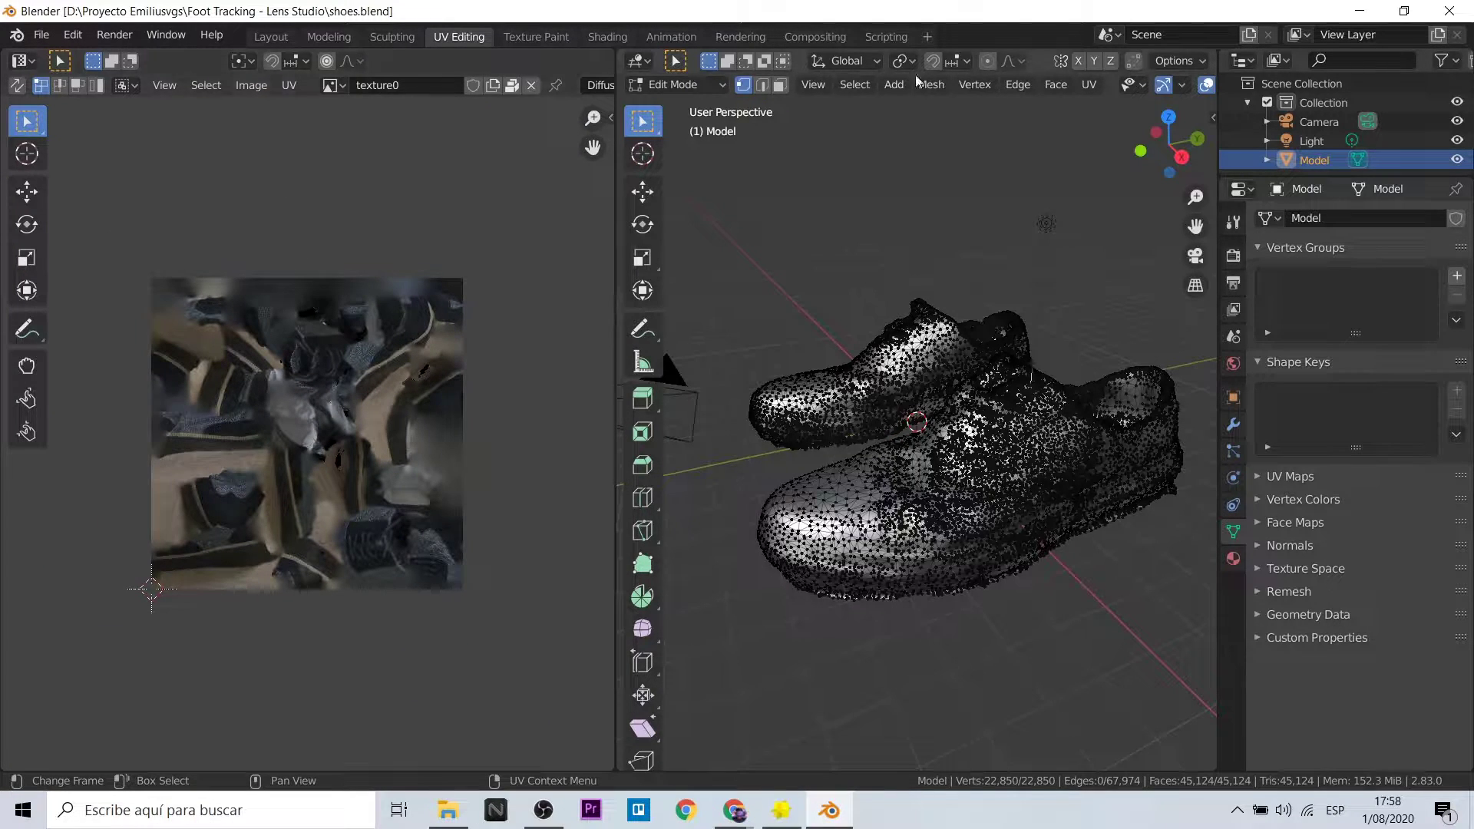
click(238, 86)
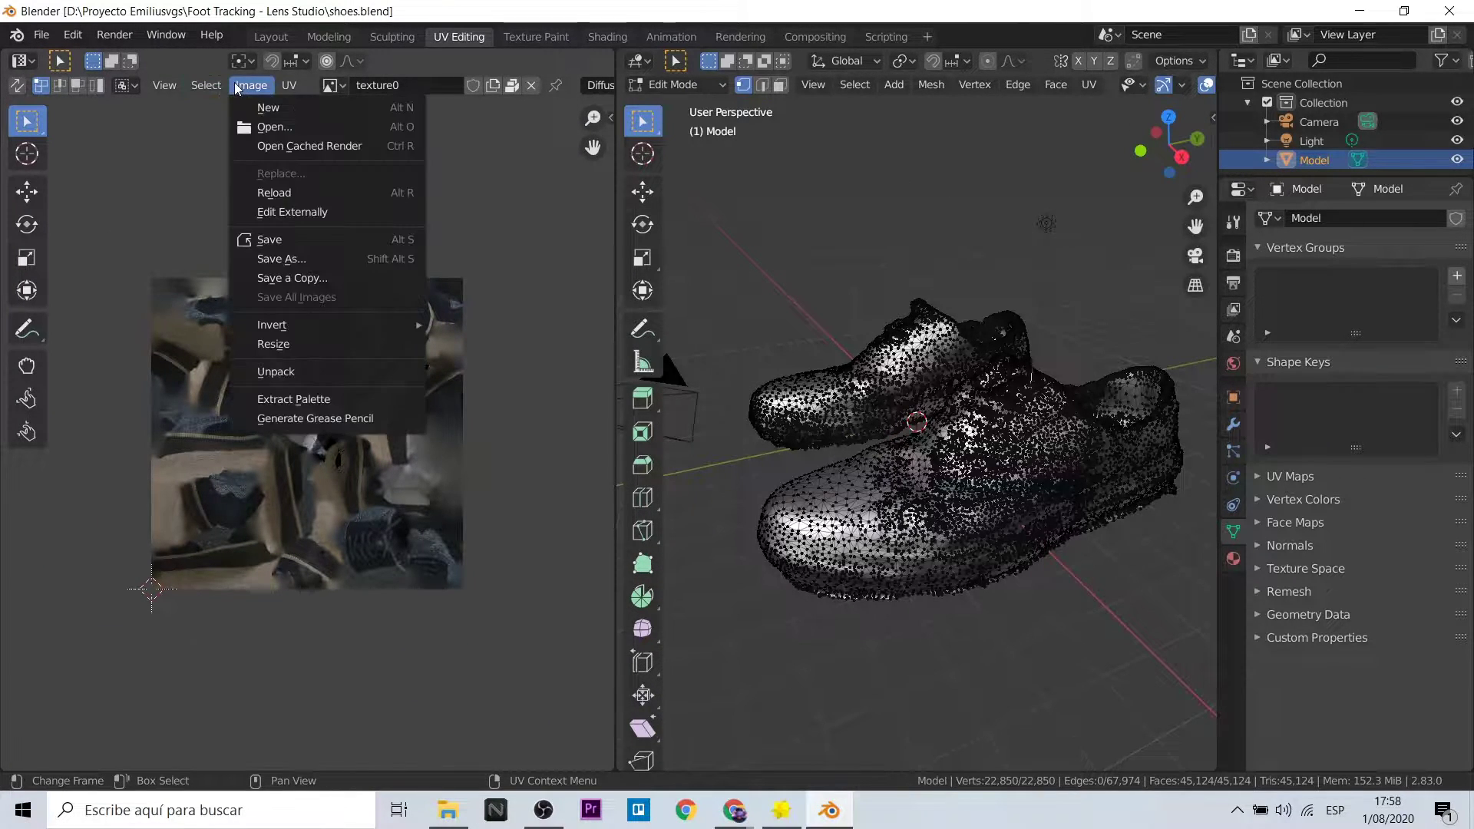
click(282, 275)
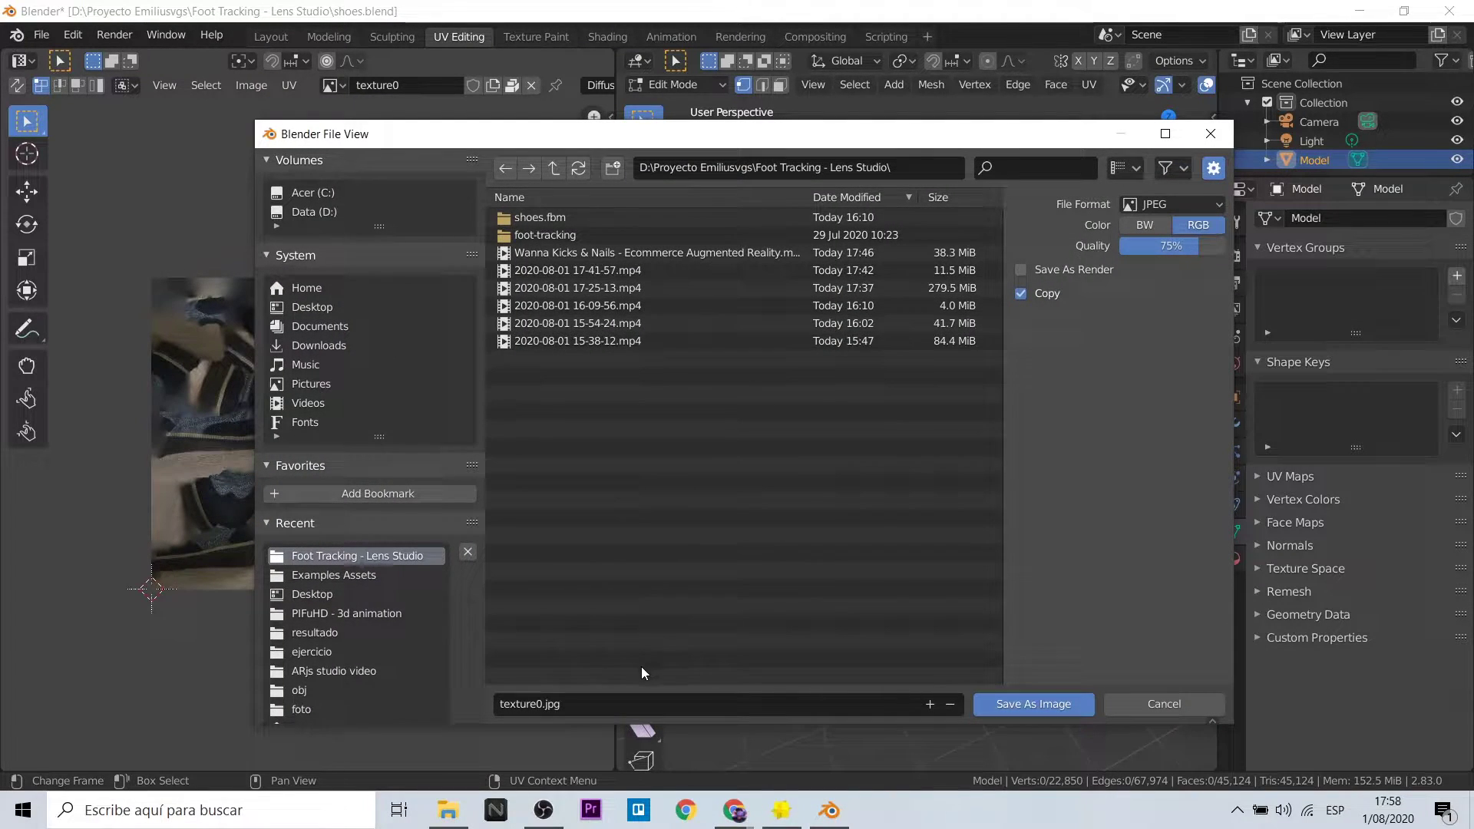
click(1037, 704)
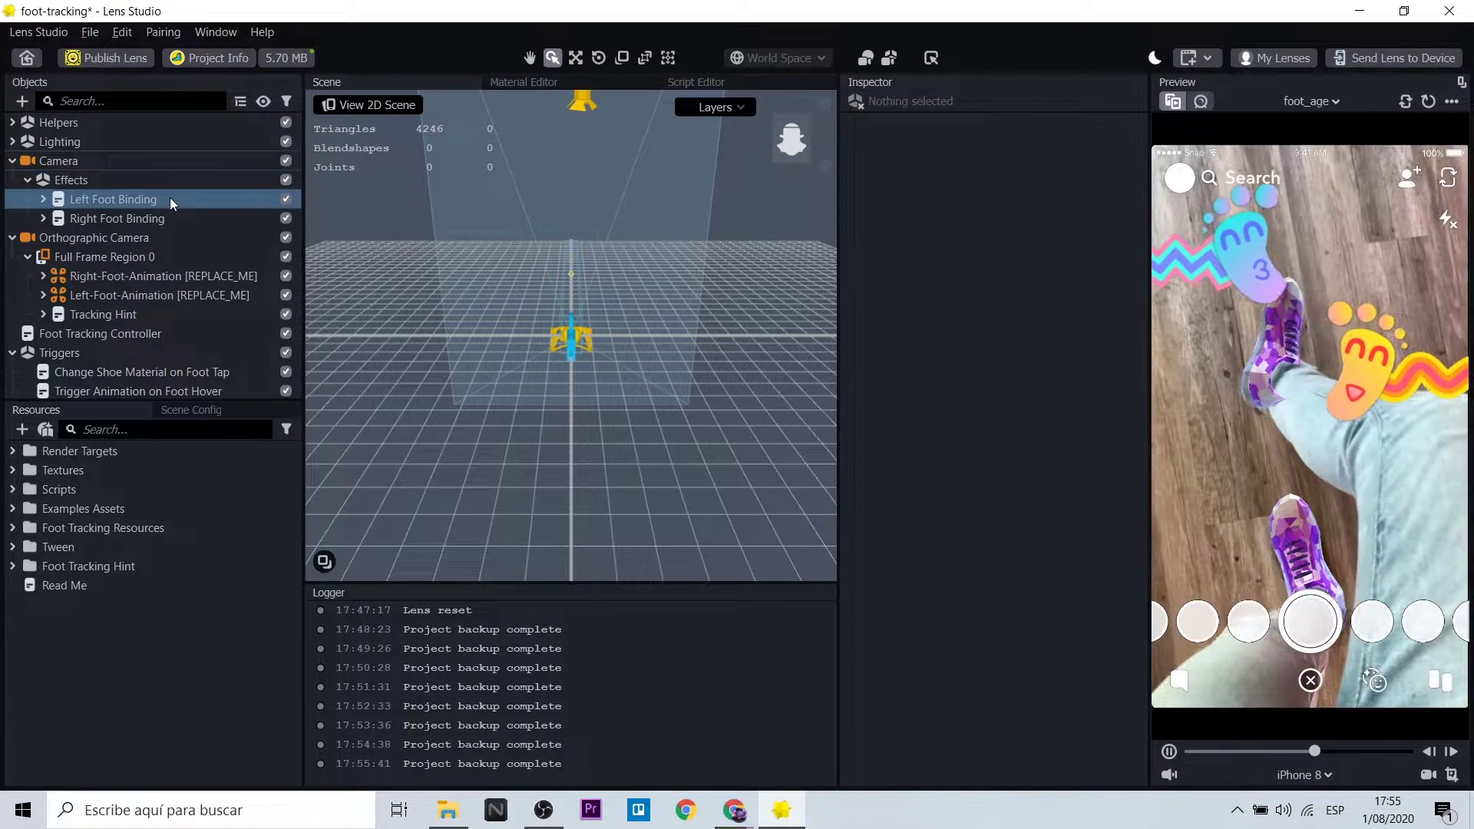
Examine the left and right foot bindings, their shoe meshes and materials, and the occluder nested under each shoe
click(170, 201)
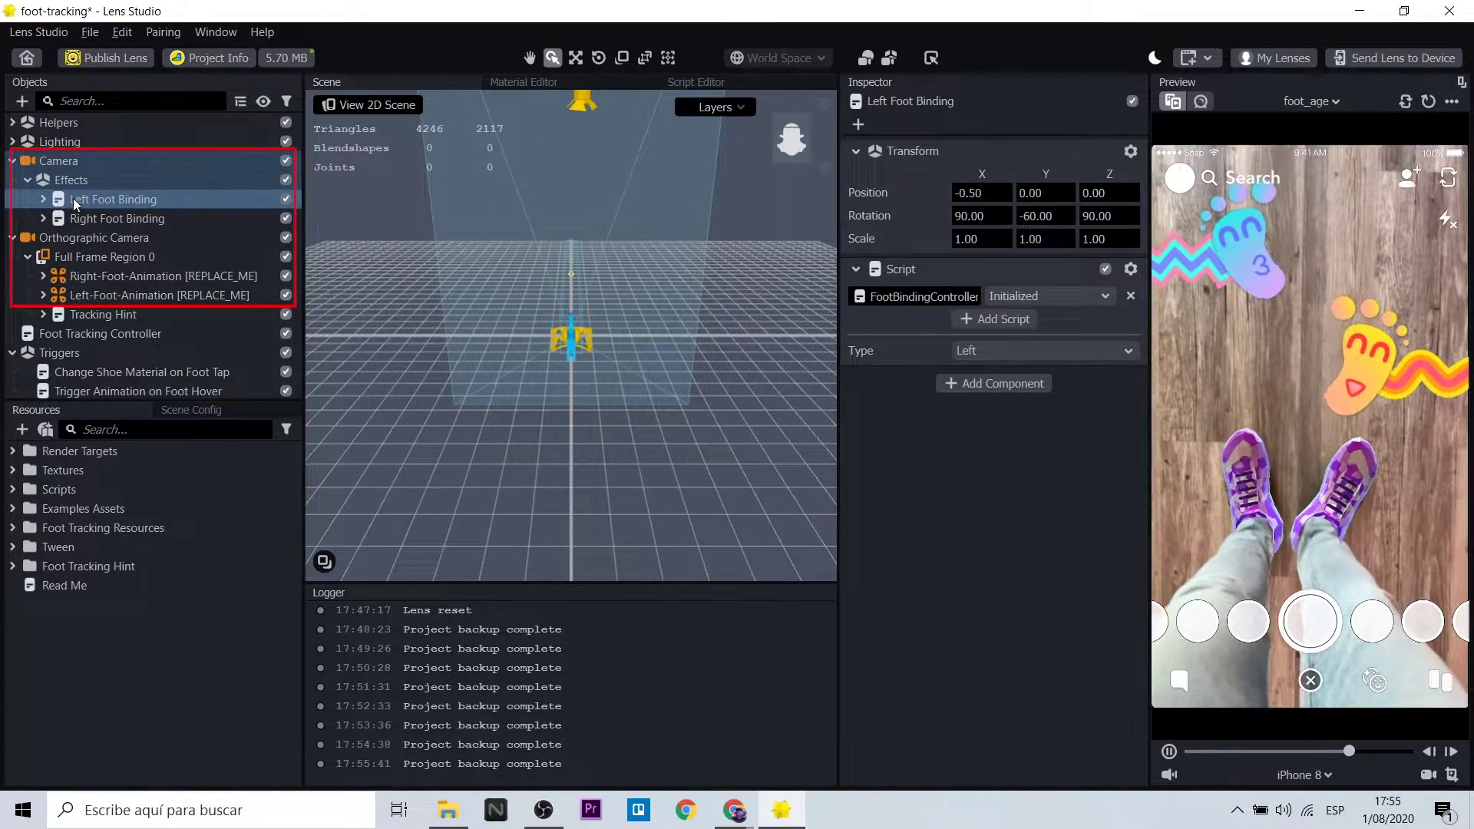
click(44, 196)
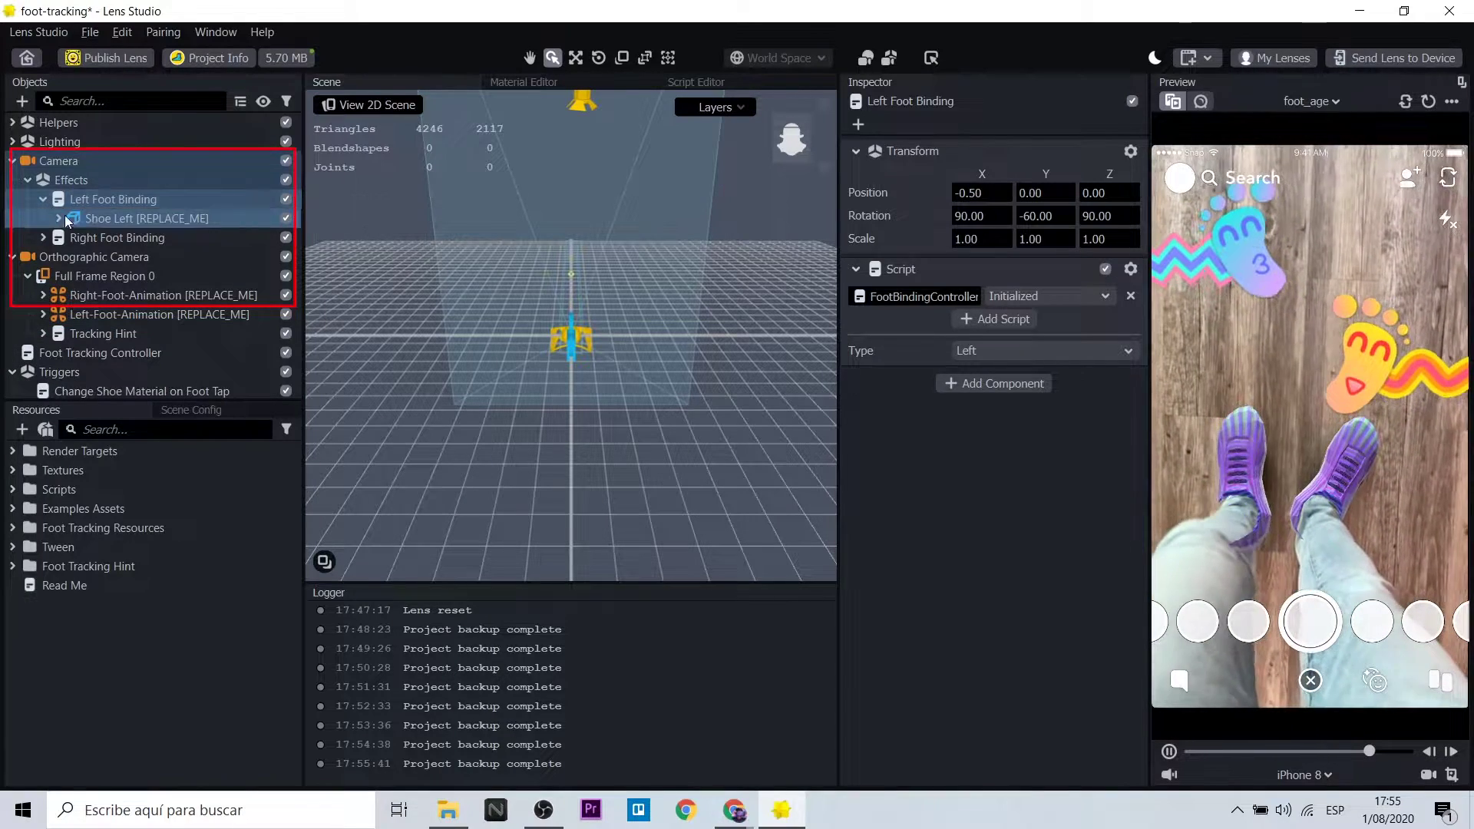
click(90, 218)
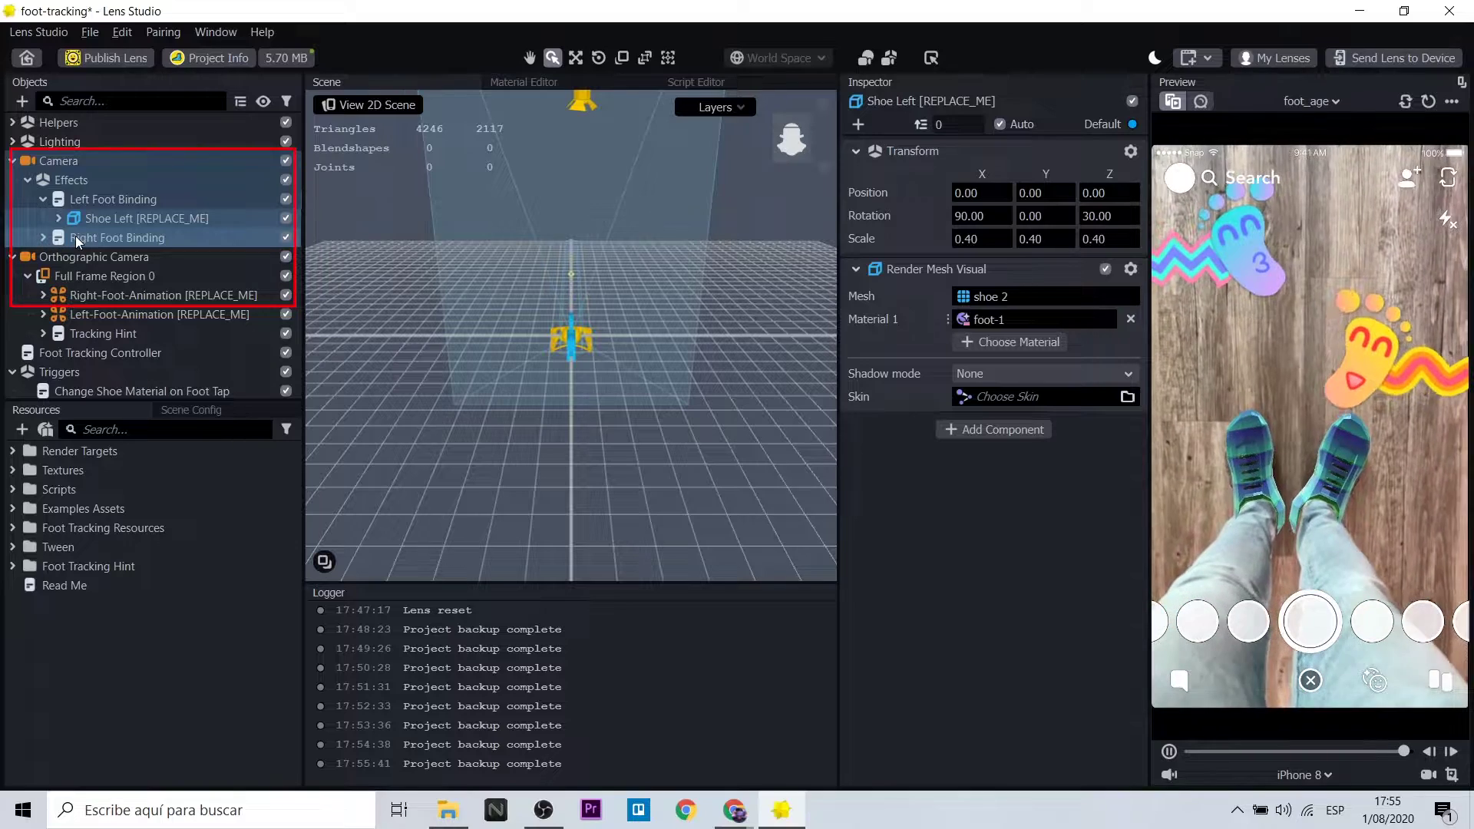
click(75, 236)
click(44, 239)
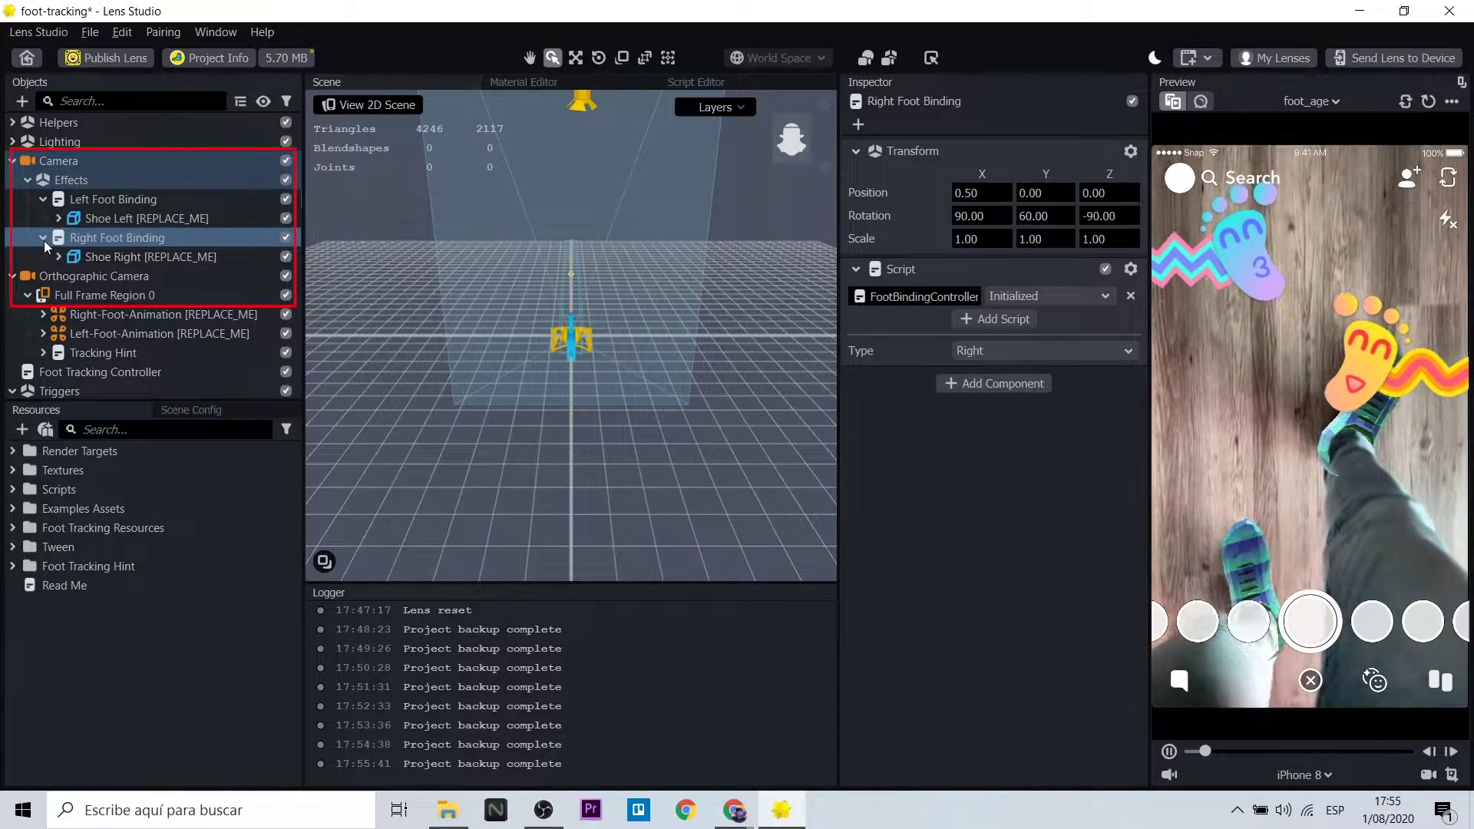
click(119, 254)
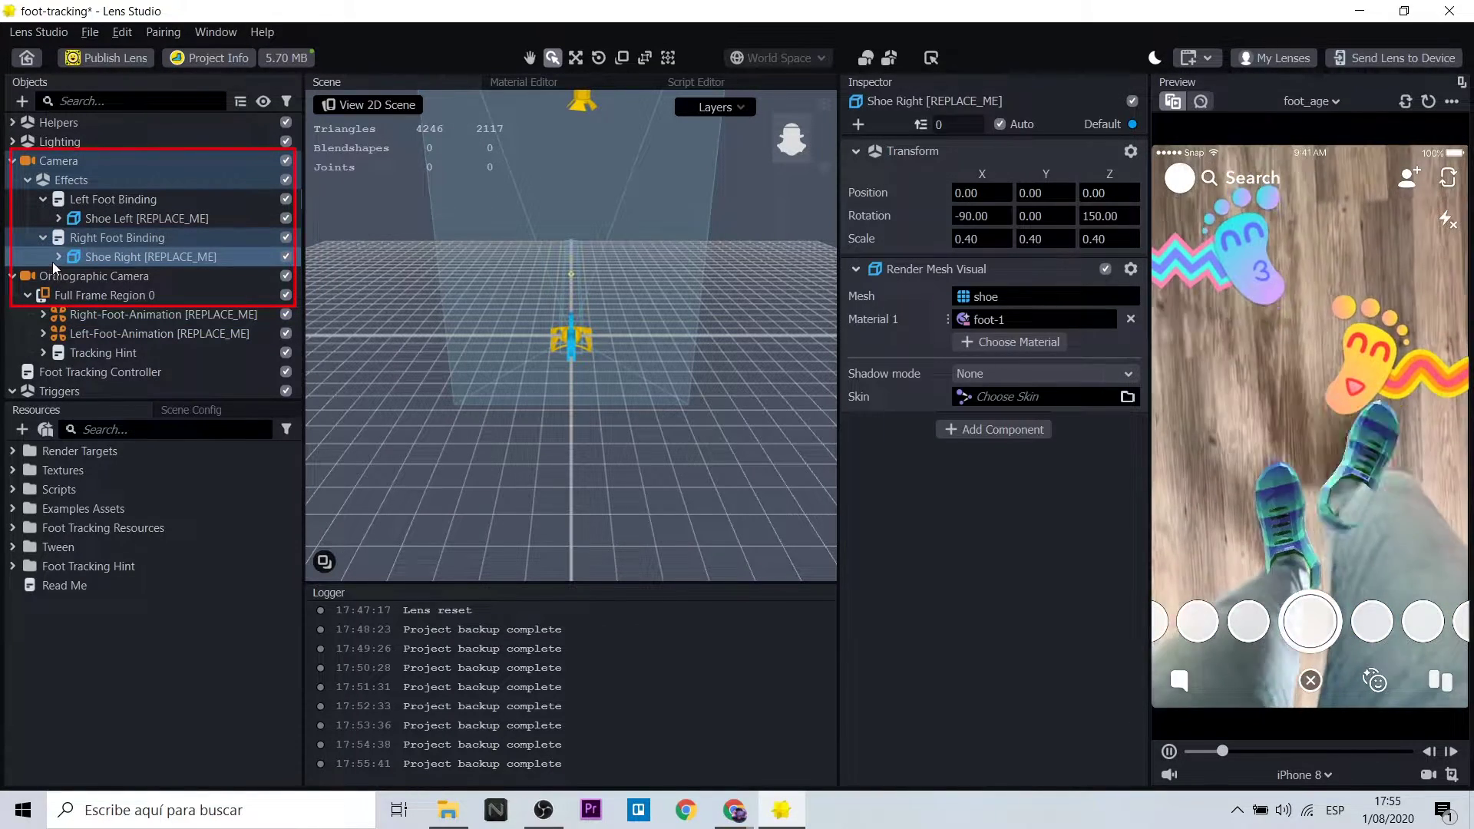
click(58, 257)
click(109, 275)
click(63, 219)
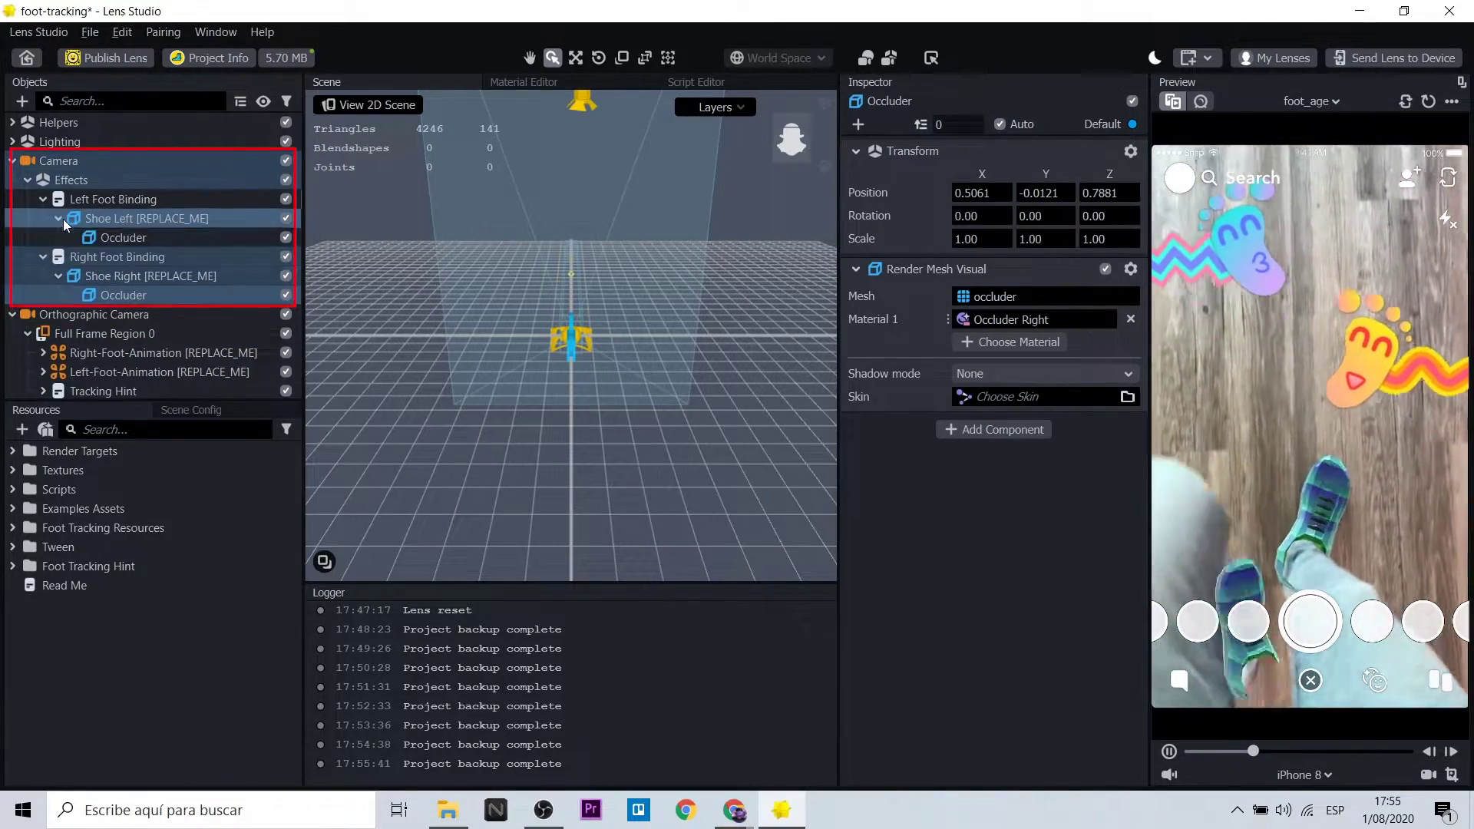
click(122, 237)
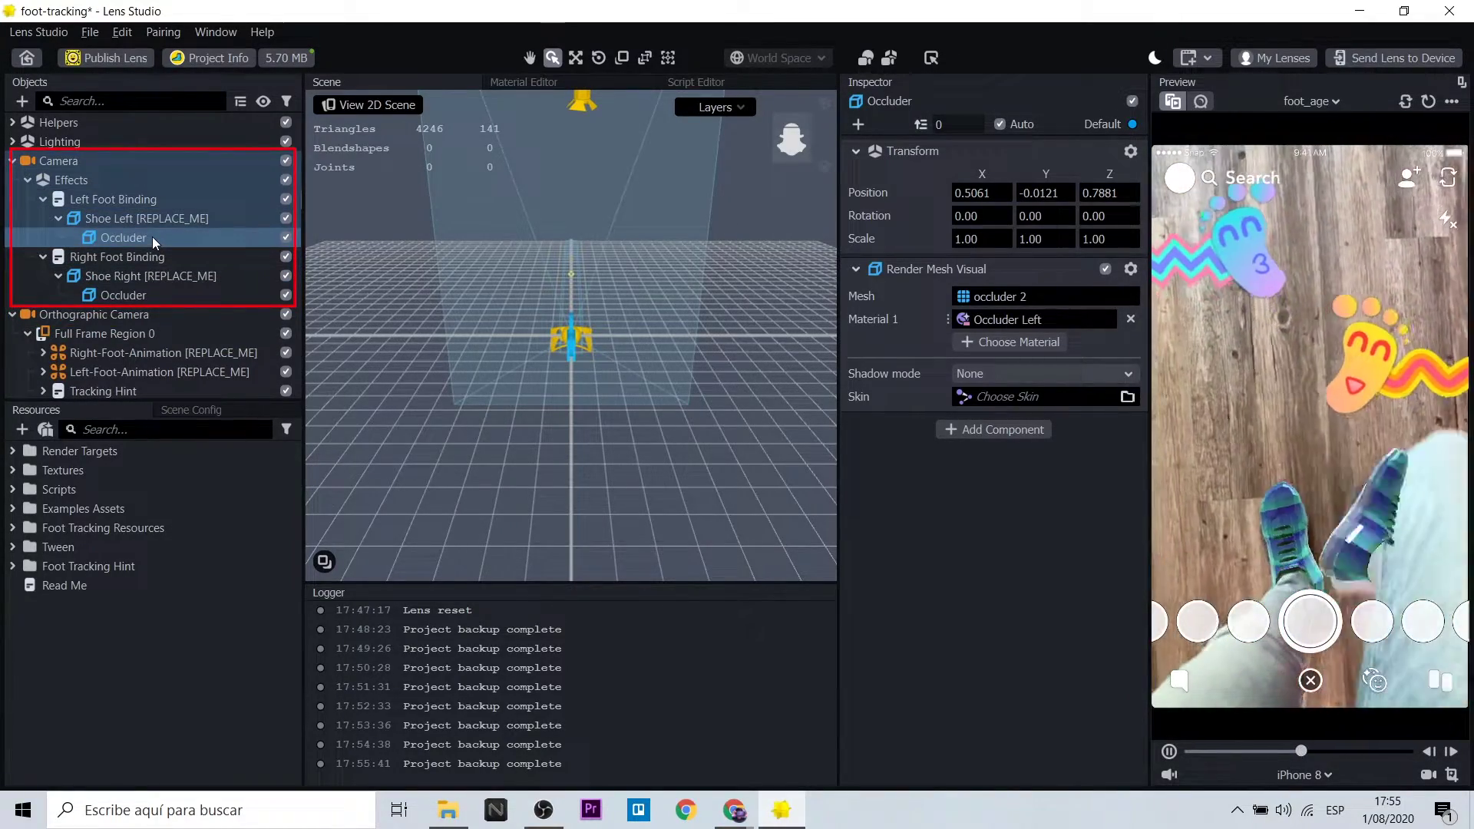
ctrl+click(66, 295)
scroll(93, 277, down, 2)
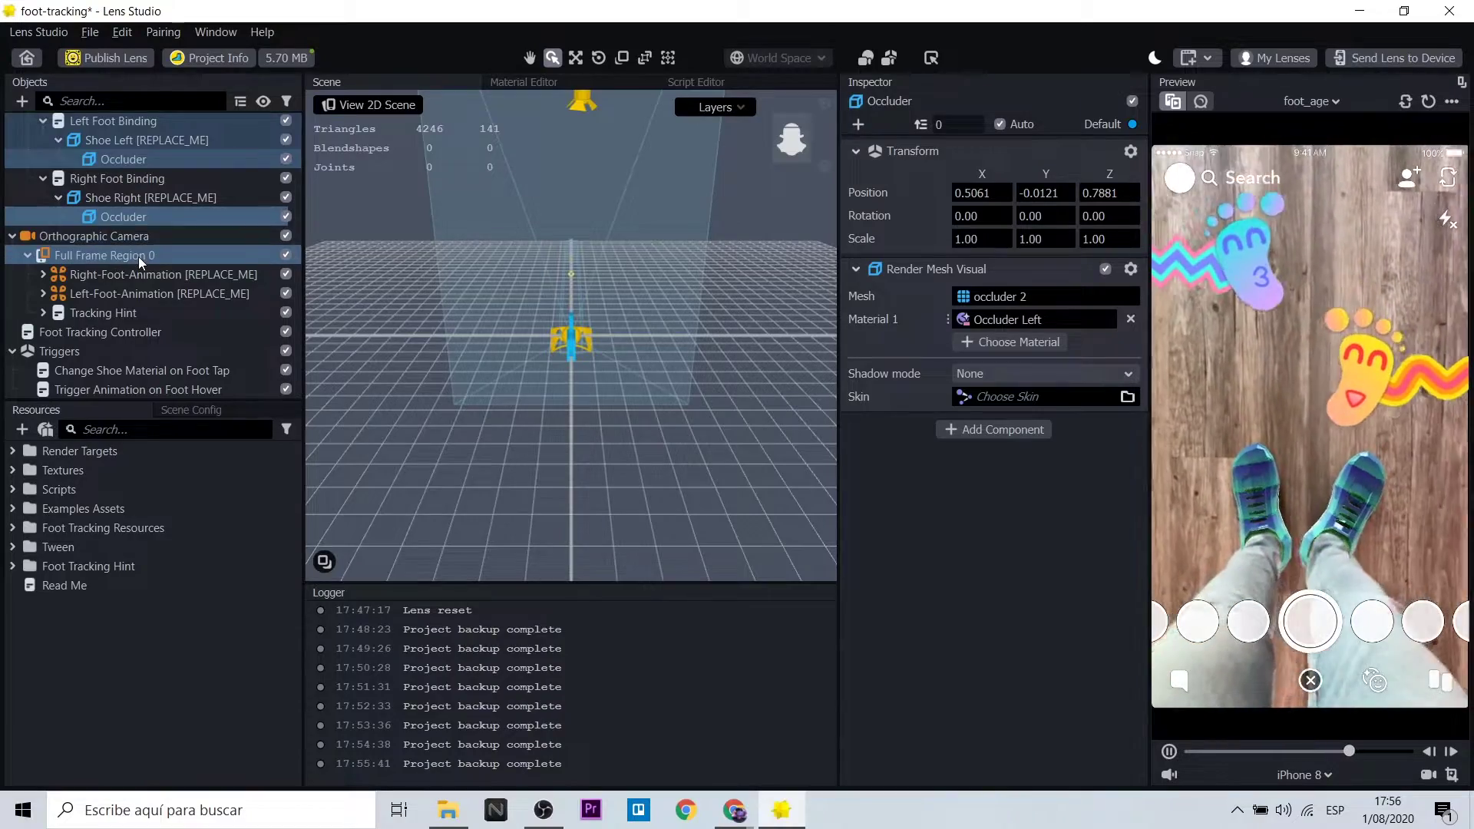
Disable Full Frame Region 0 and its Right-Foot-Animation, Left-Foot-Animation and Tracking Hint objects
click(139, 256)
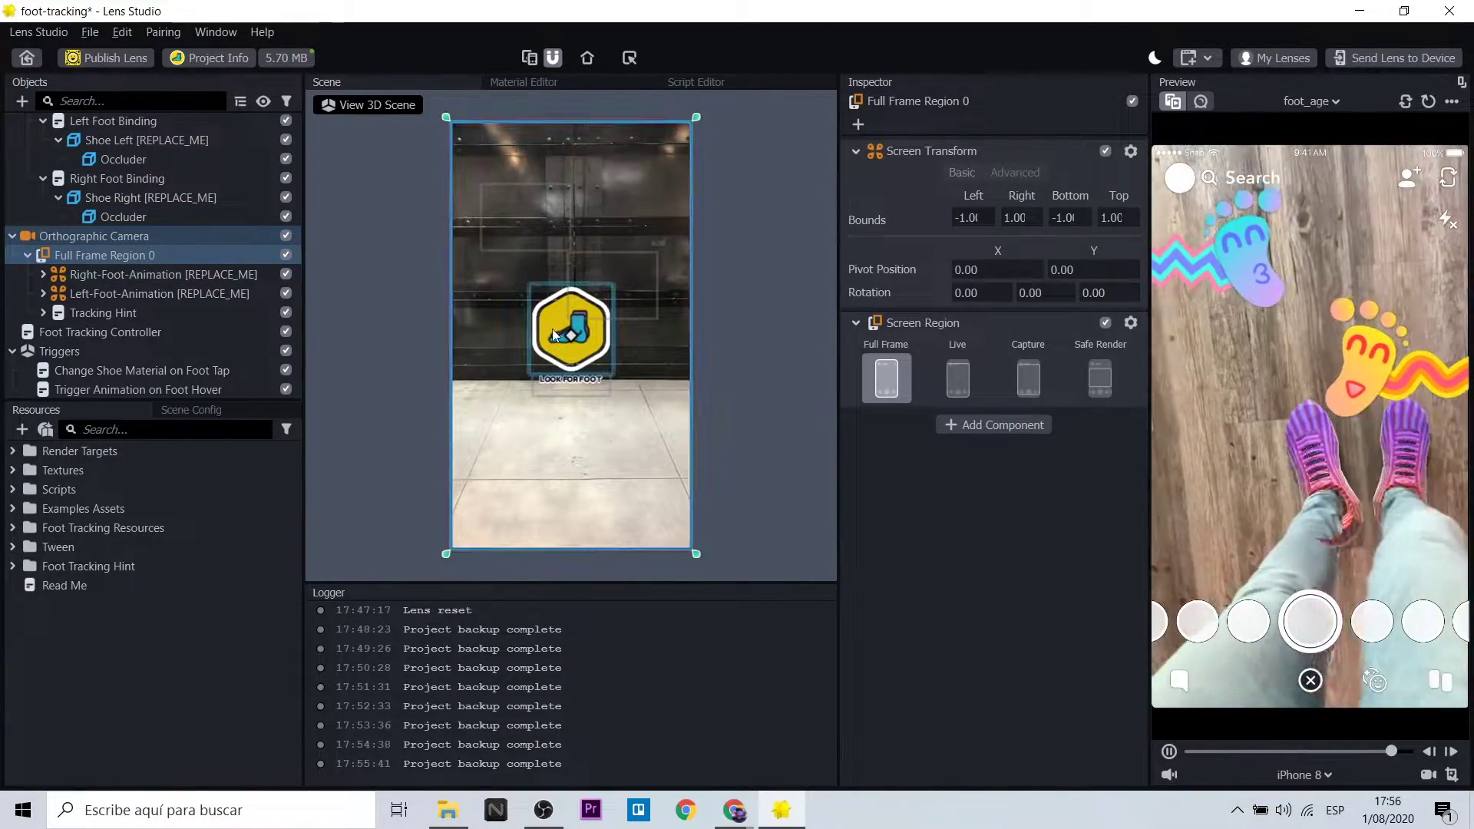
click(232, 275)
ctrl+click(232, 292)
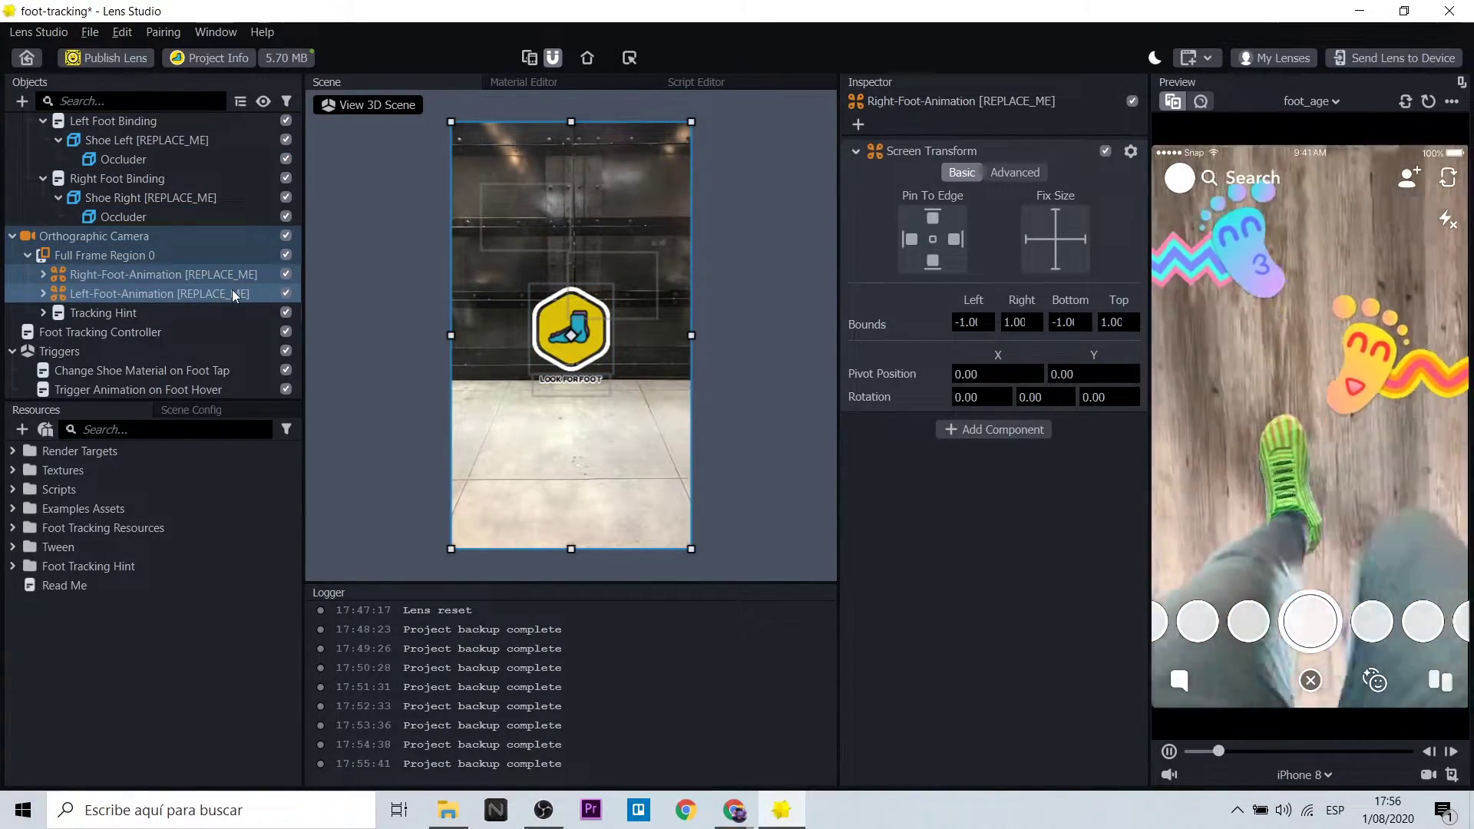
click(225, 313)
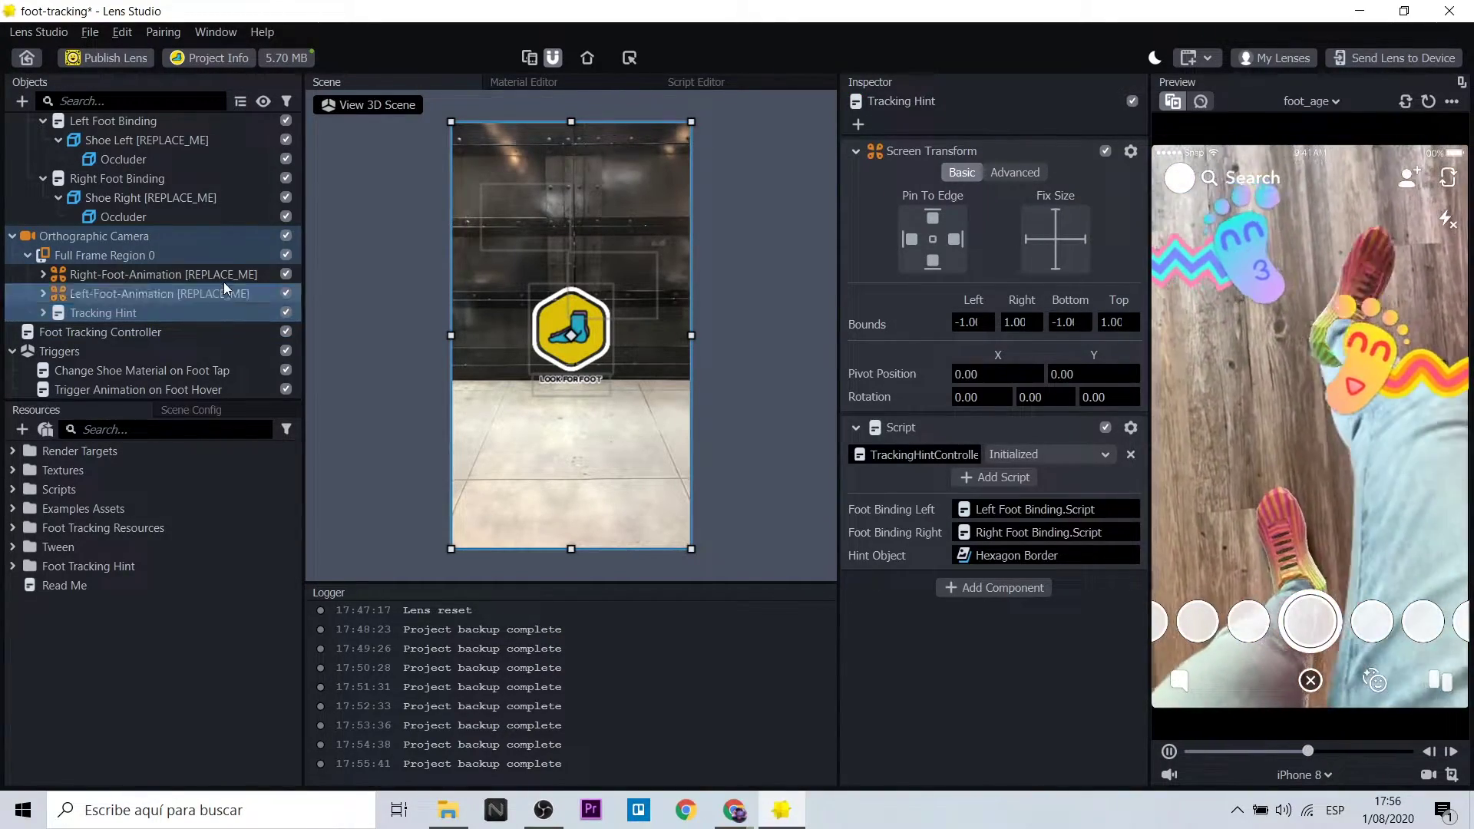
click(224, 278)
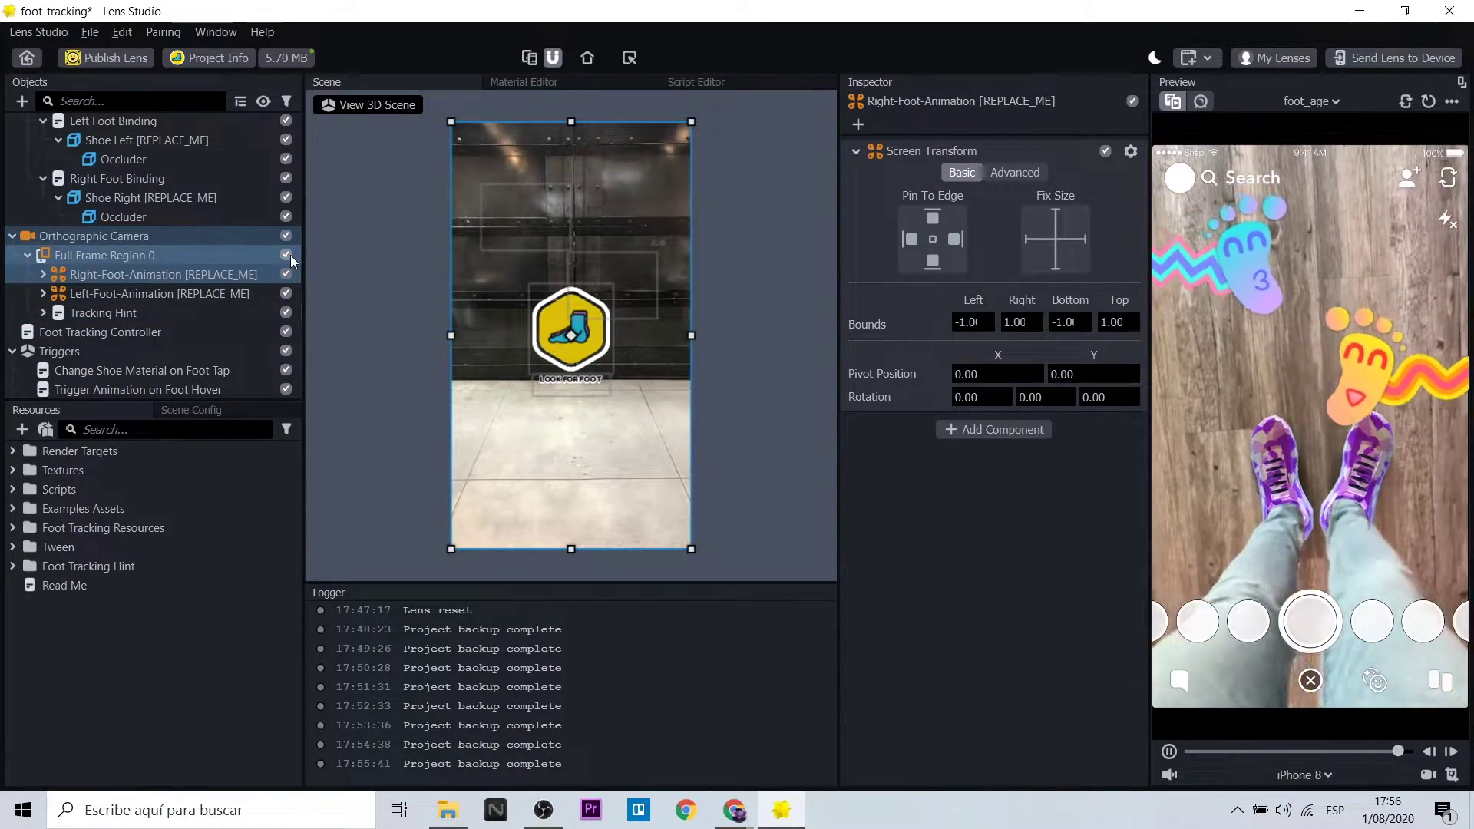
click(288, 255)
click(287, 274)
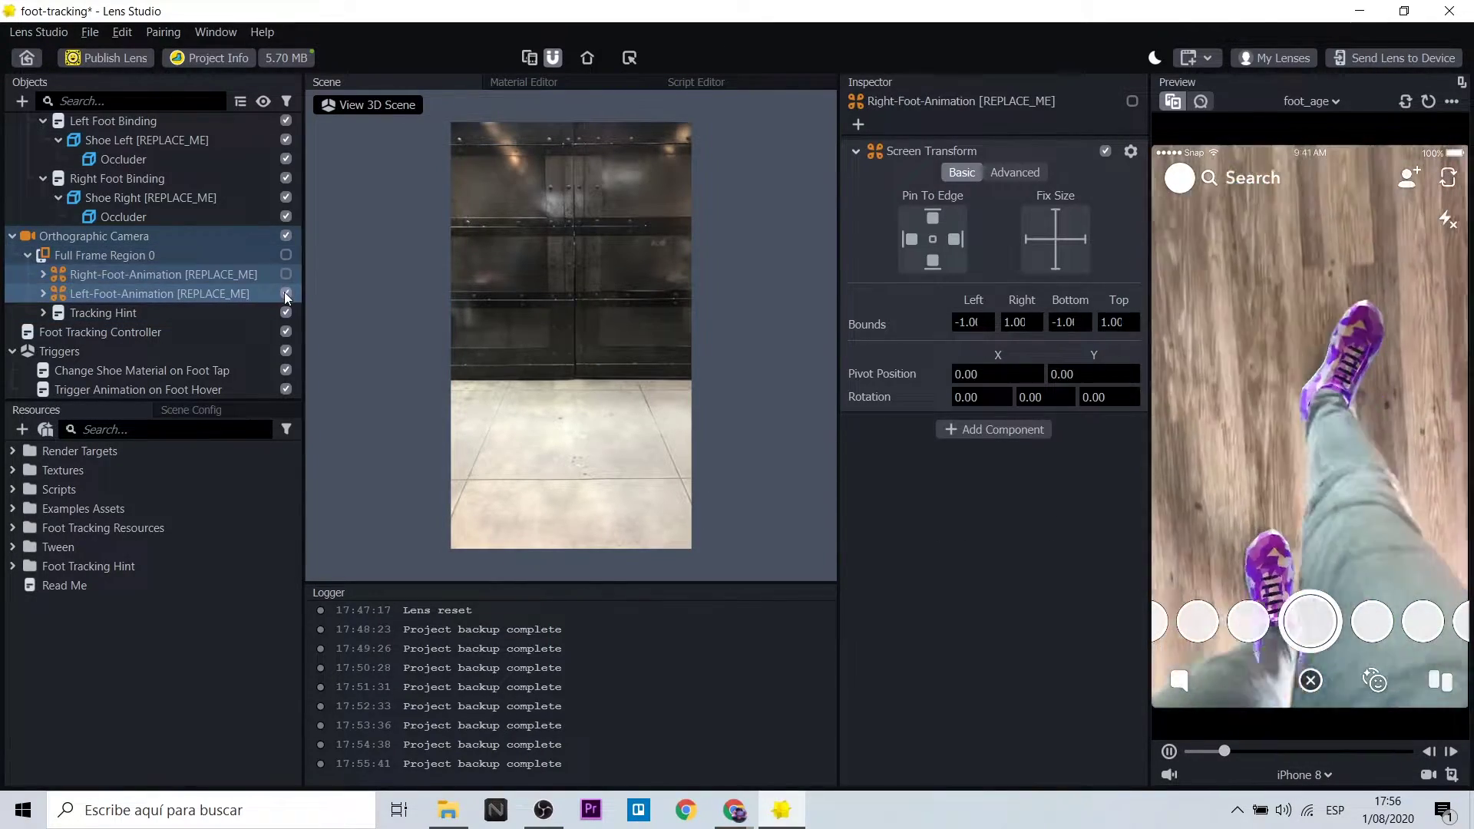
click(285, 293)
click(286, 312)
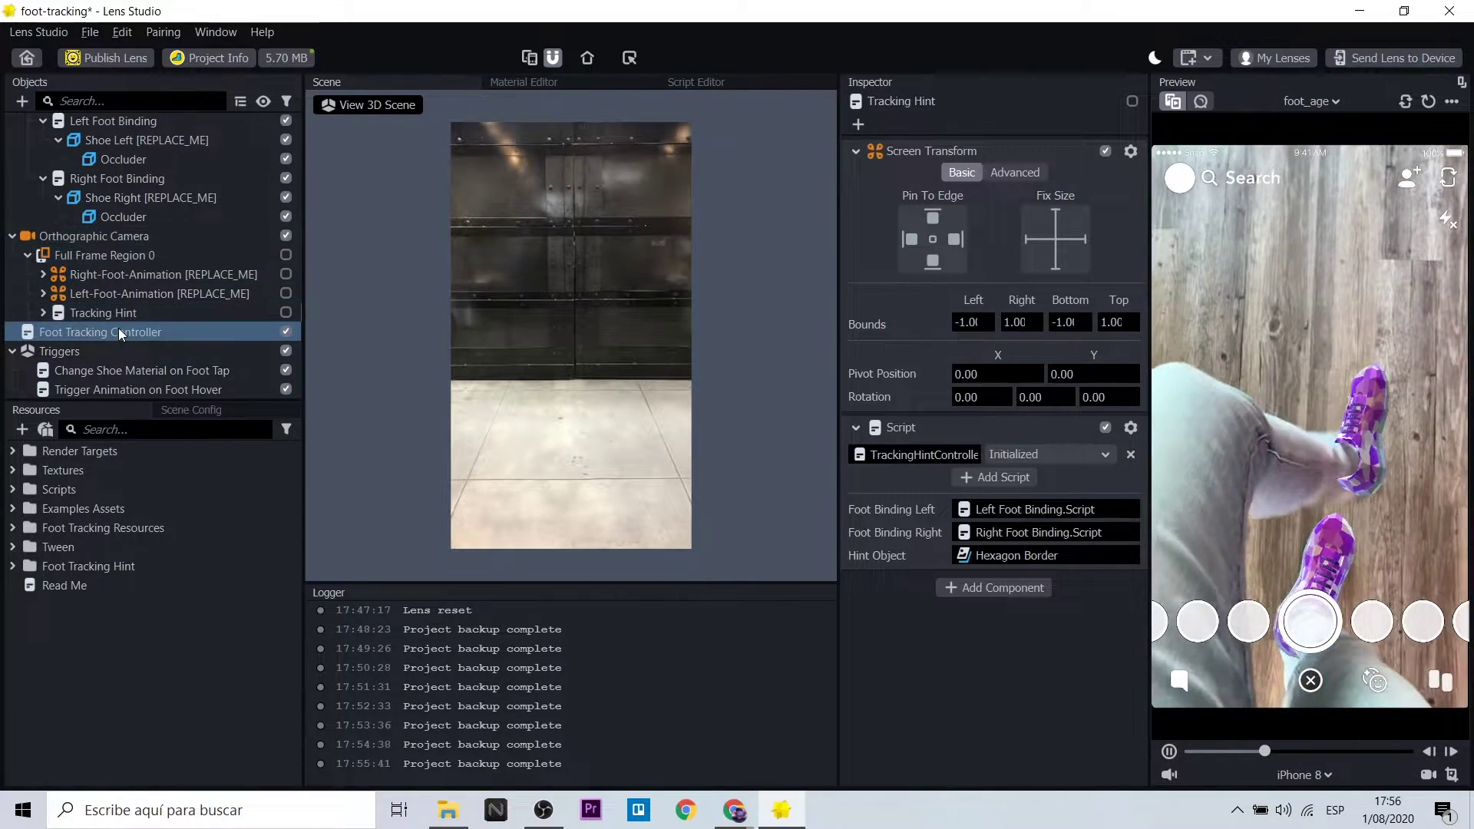
Inspect the script settings of the Foot Tracking Controller and the model settings of the ML Component
click(118, 329)
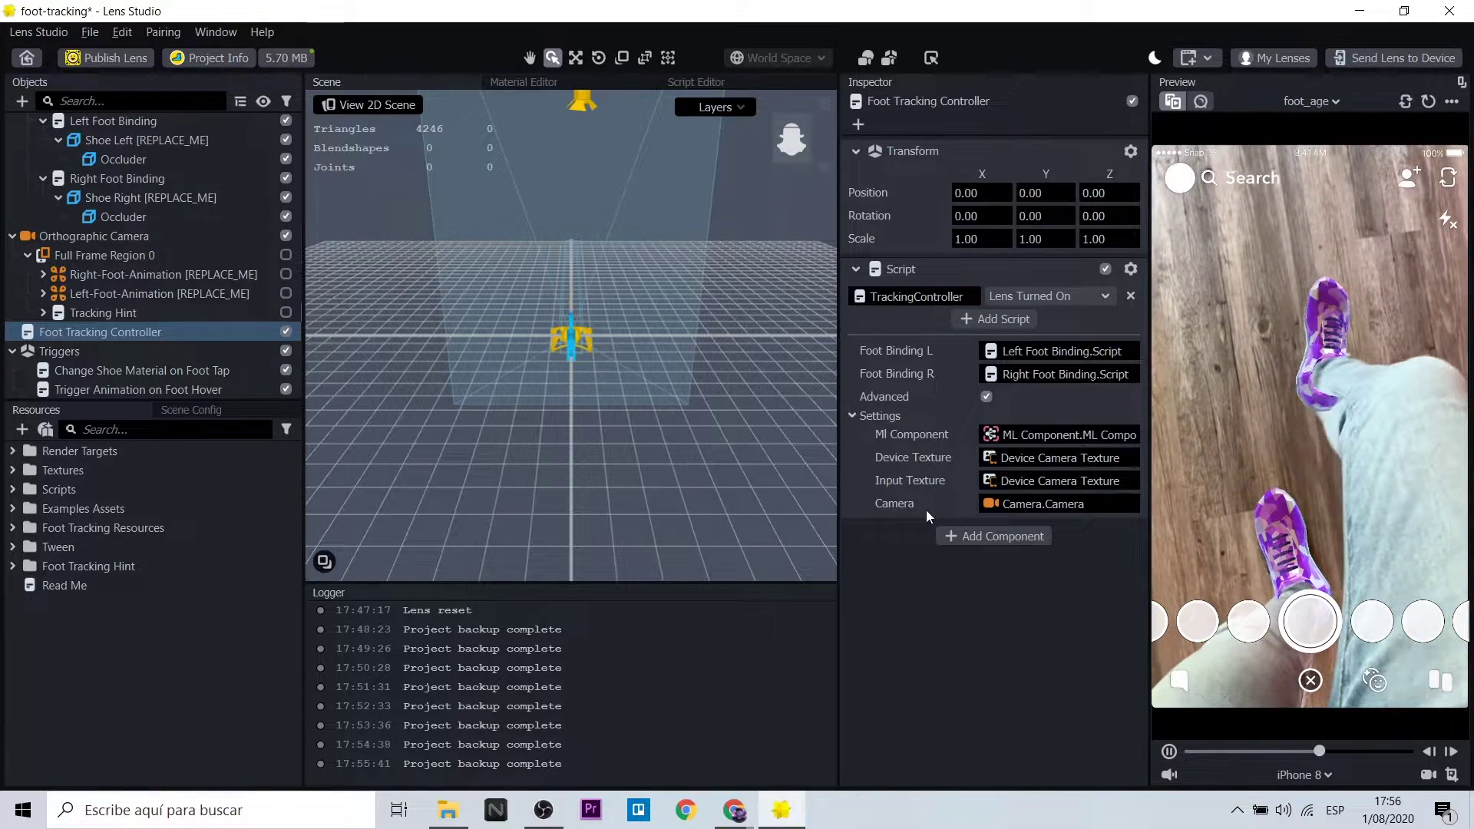
scroll(153, 322, up, 4)
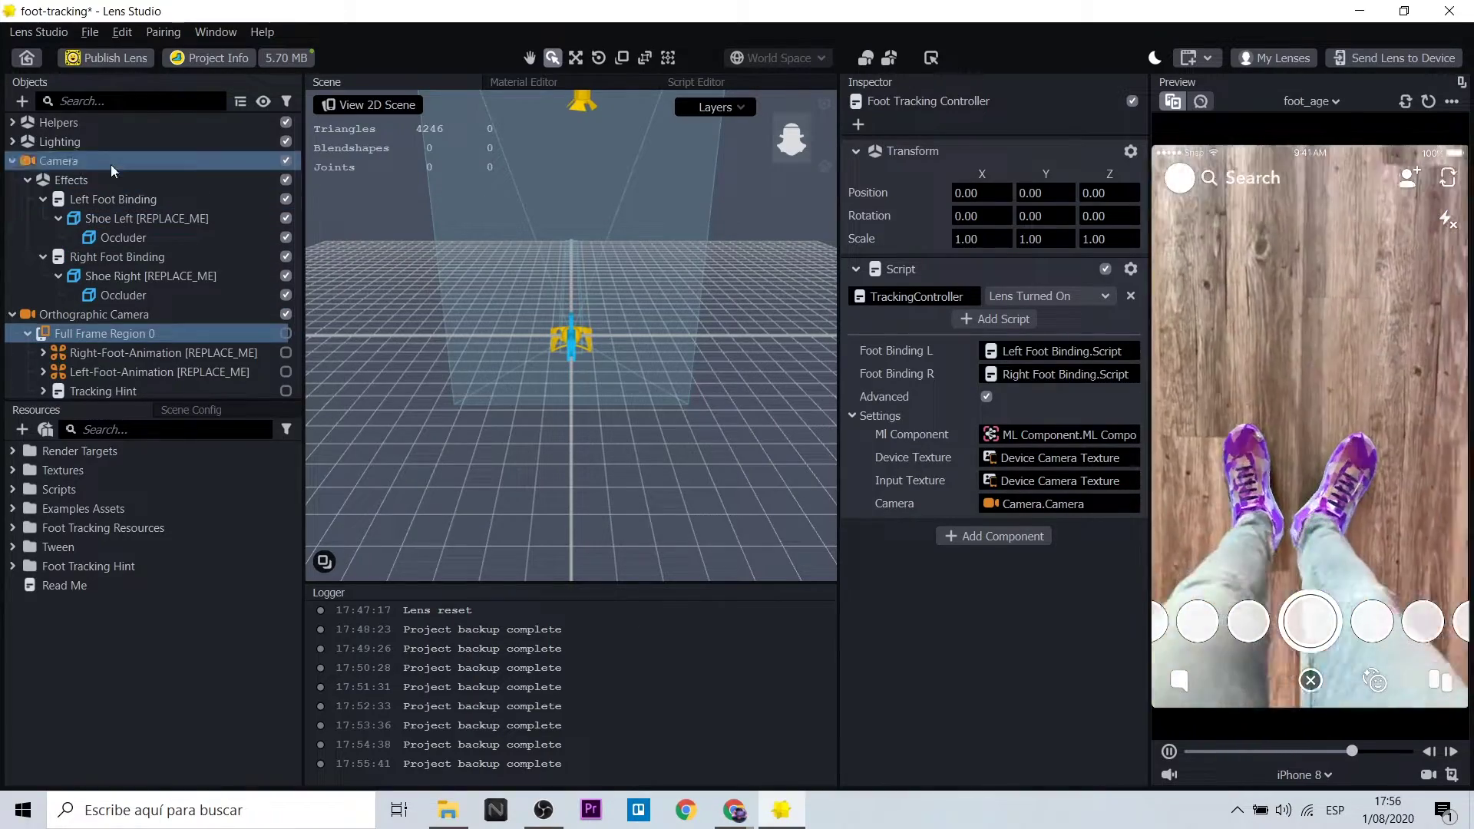
click(108, 218)
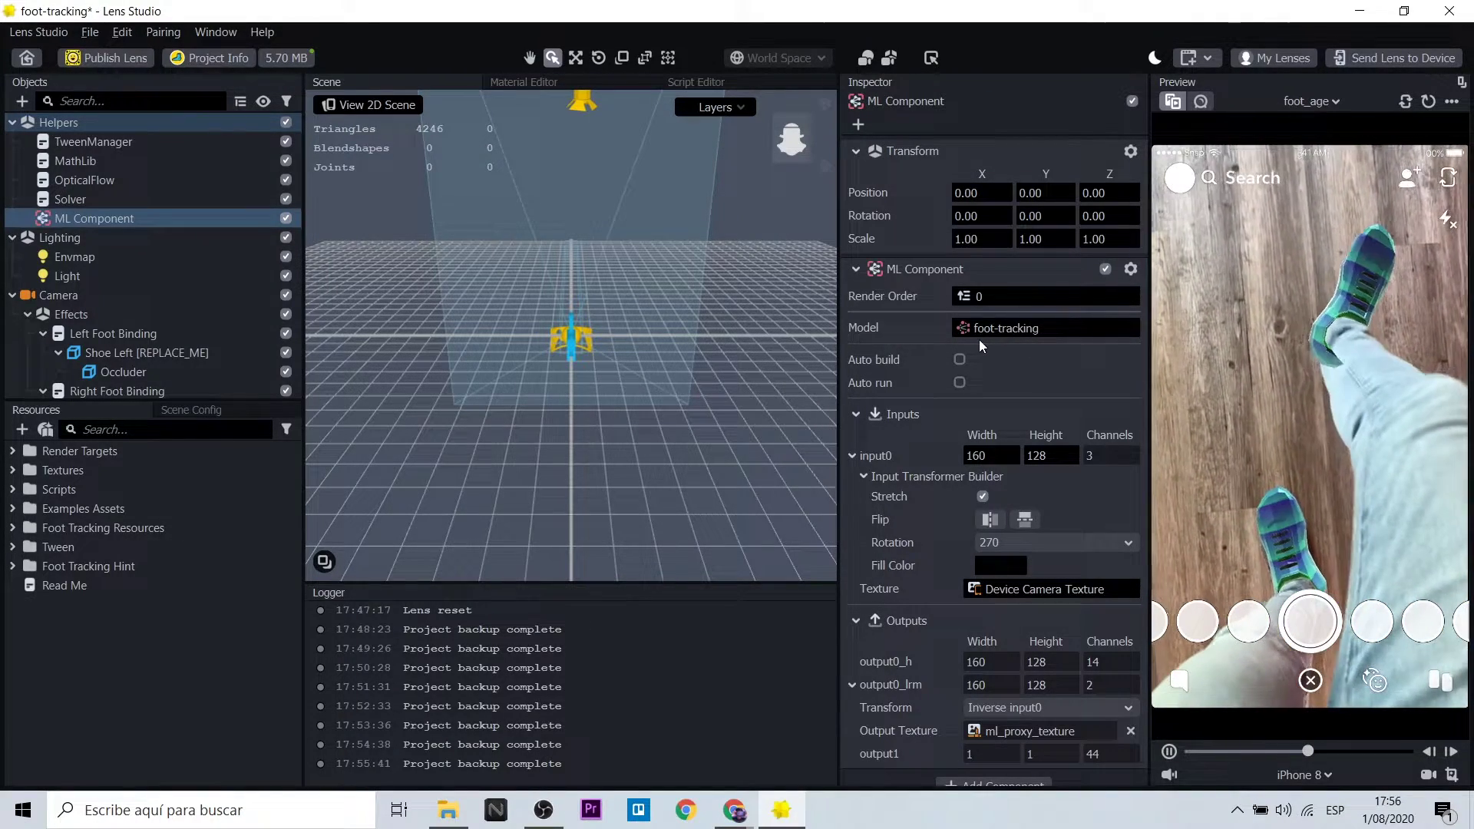
scroll(154, 293, down, 3)
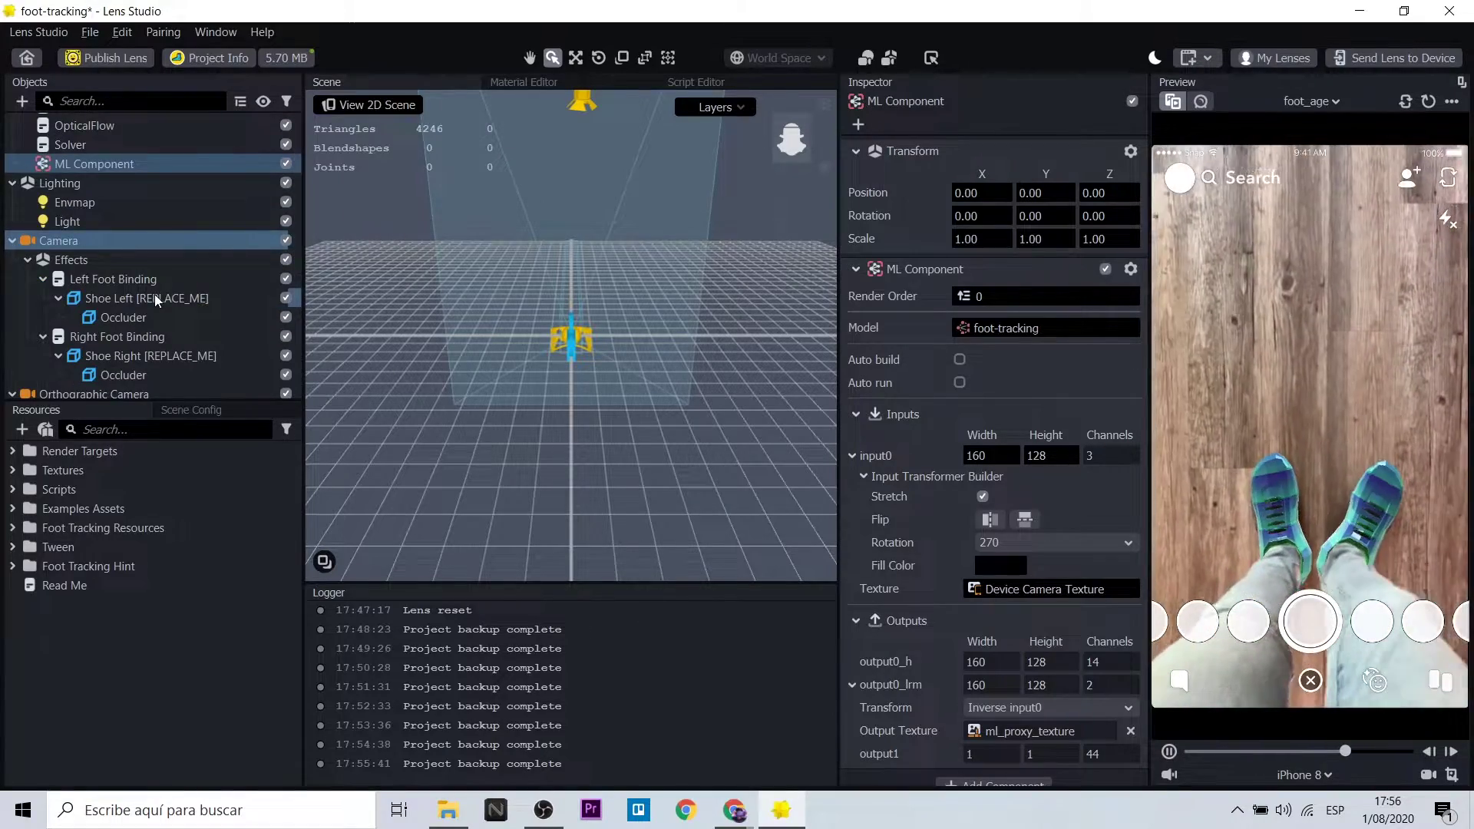
Disable the Trigger Animation on Foot Hover and Change Shoe Material on Foot Tap objects
click(238, 330)
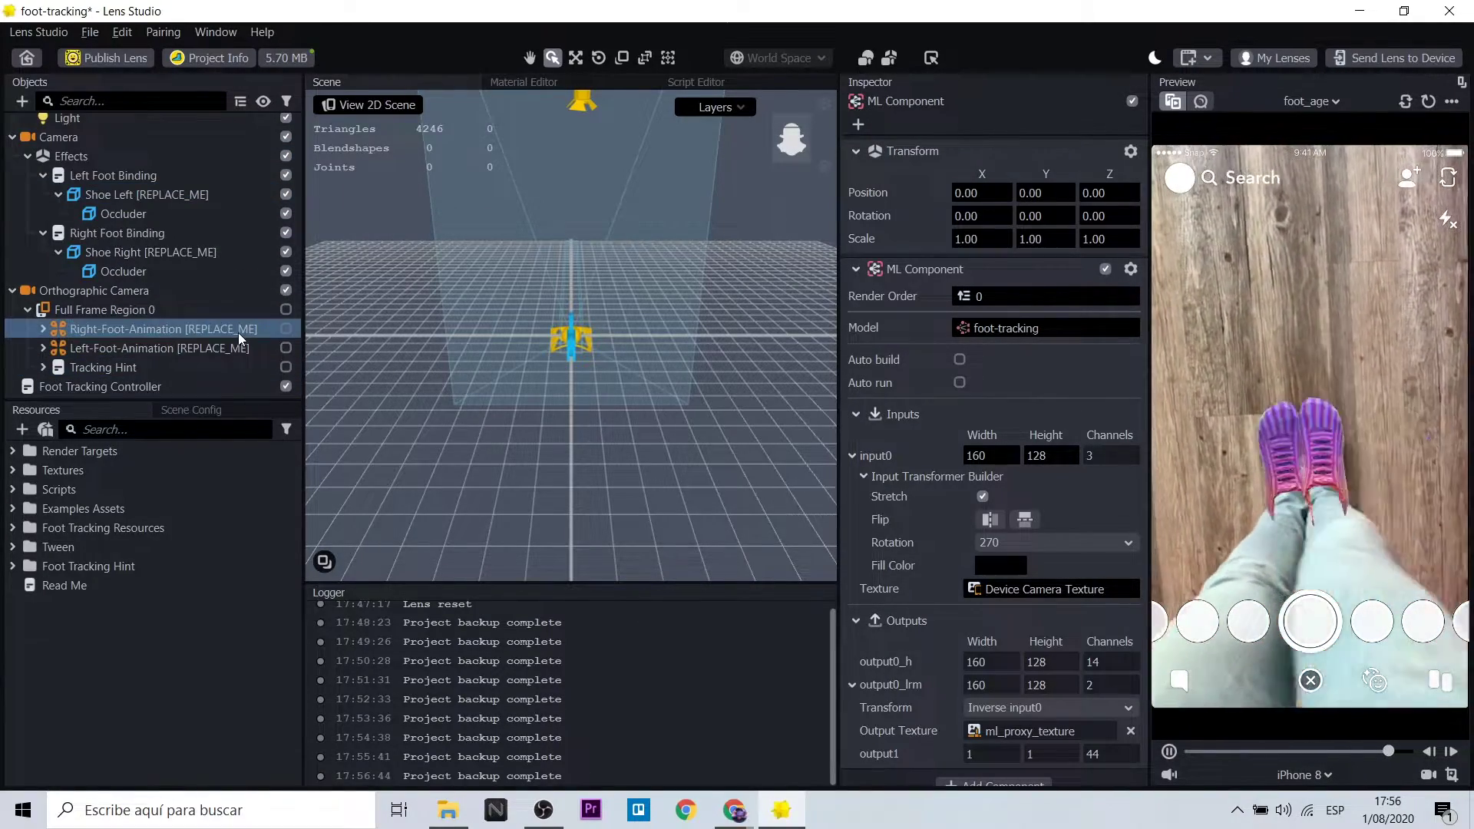
scroll(238, 333, down, 1)
click(205, 371)
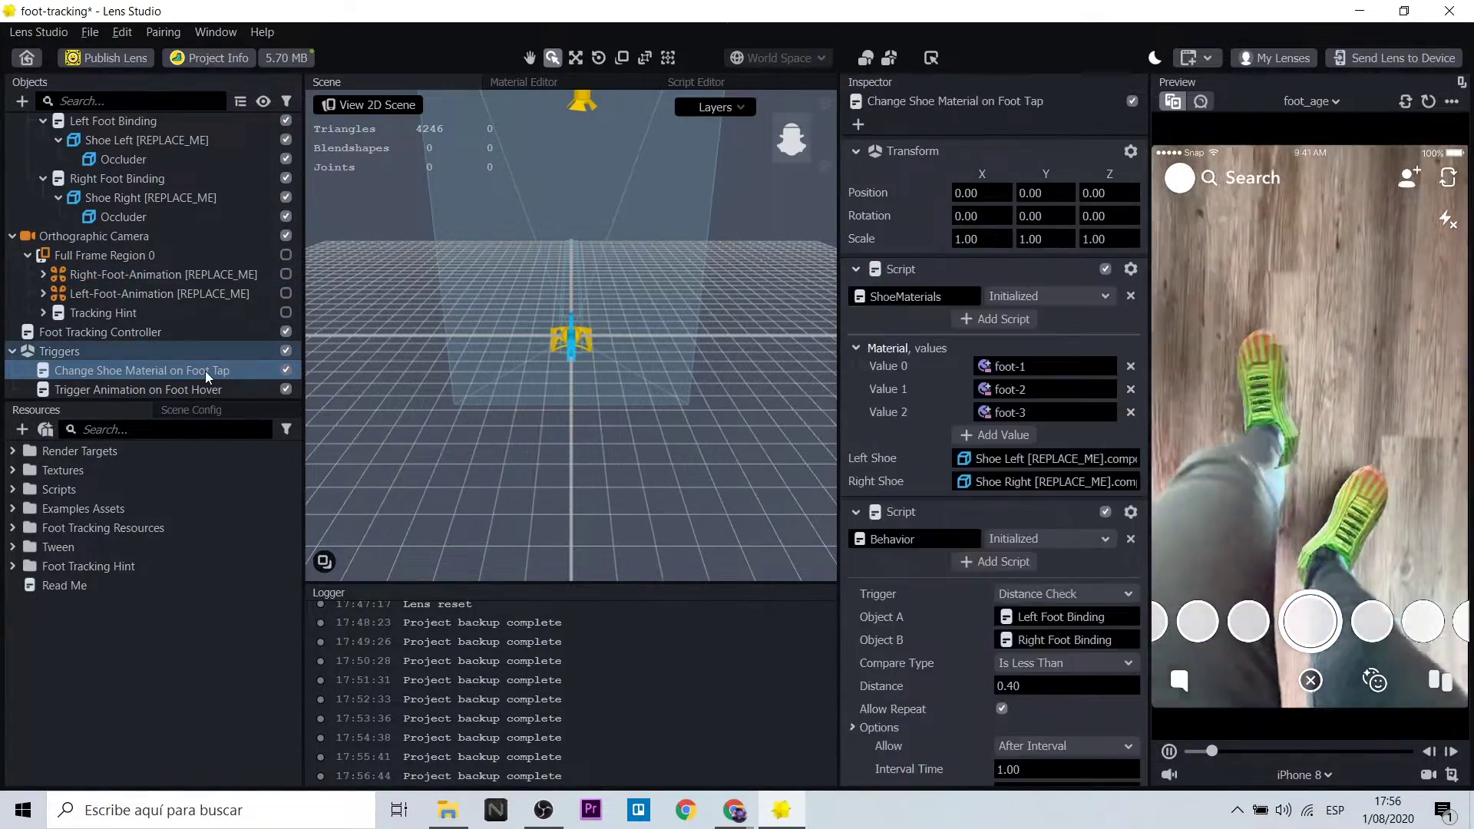
click(287, 389)
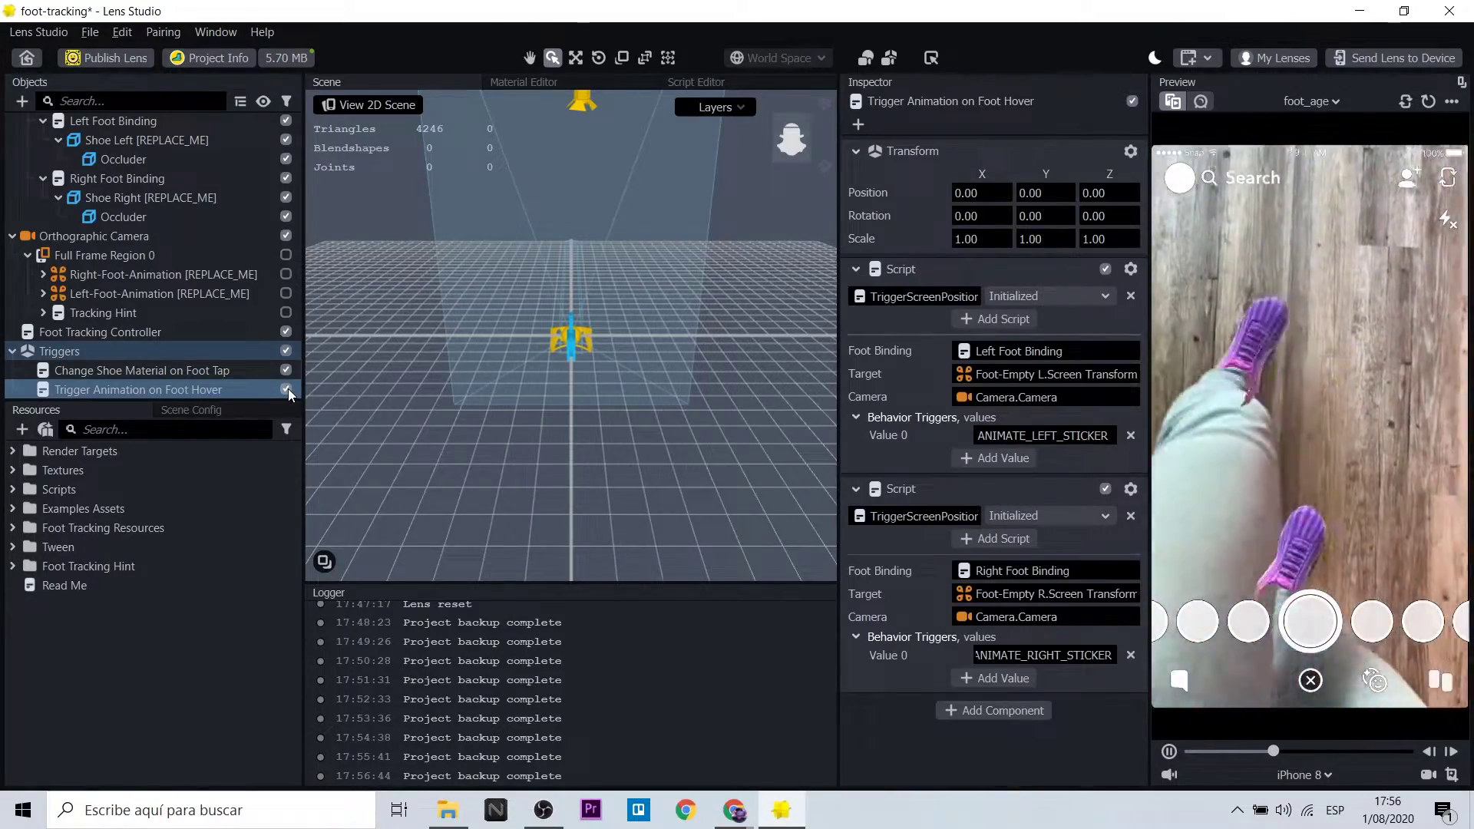
click(286, 389)
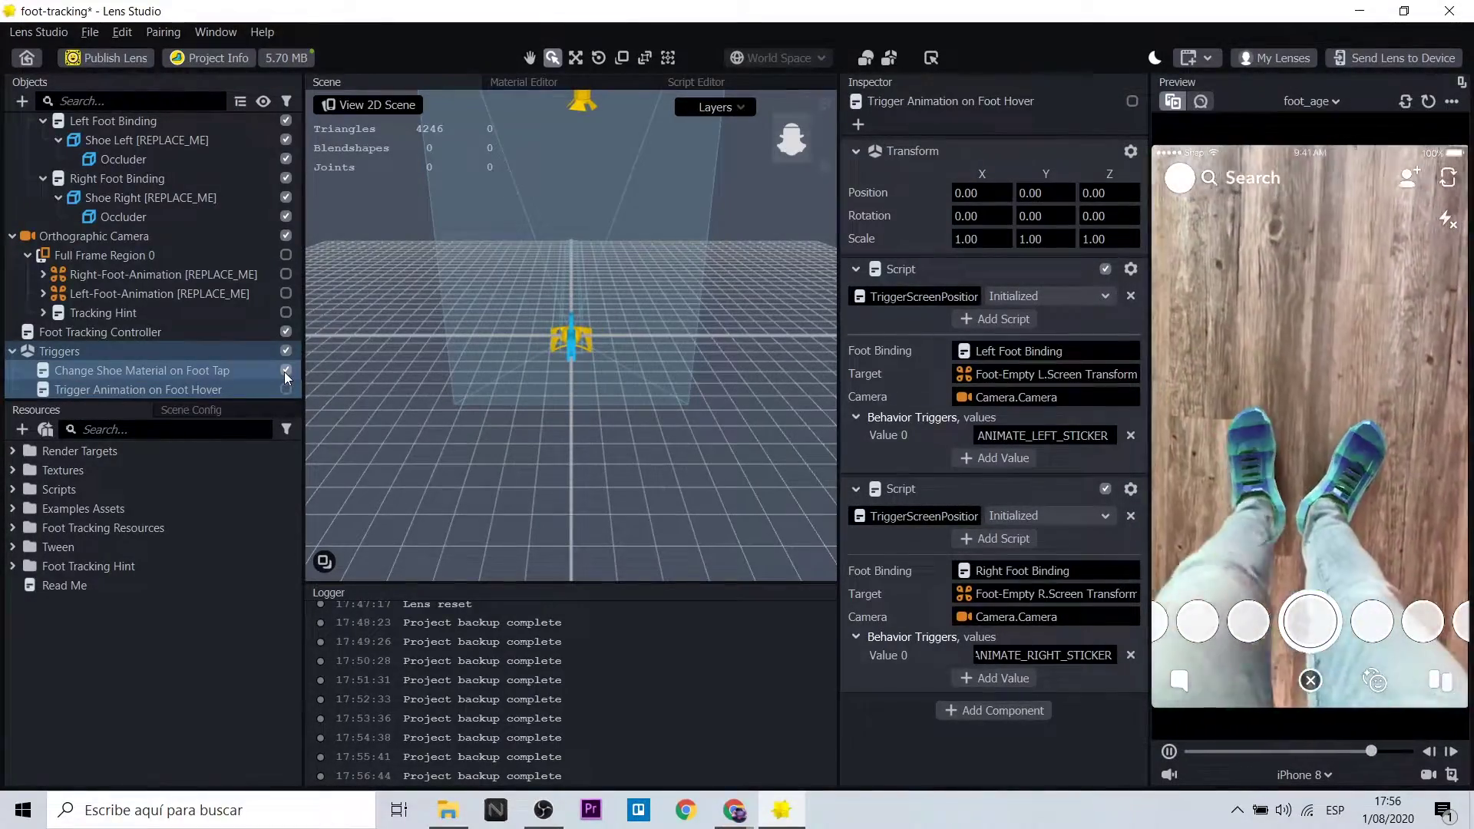
click(285, 372)
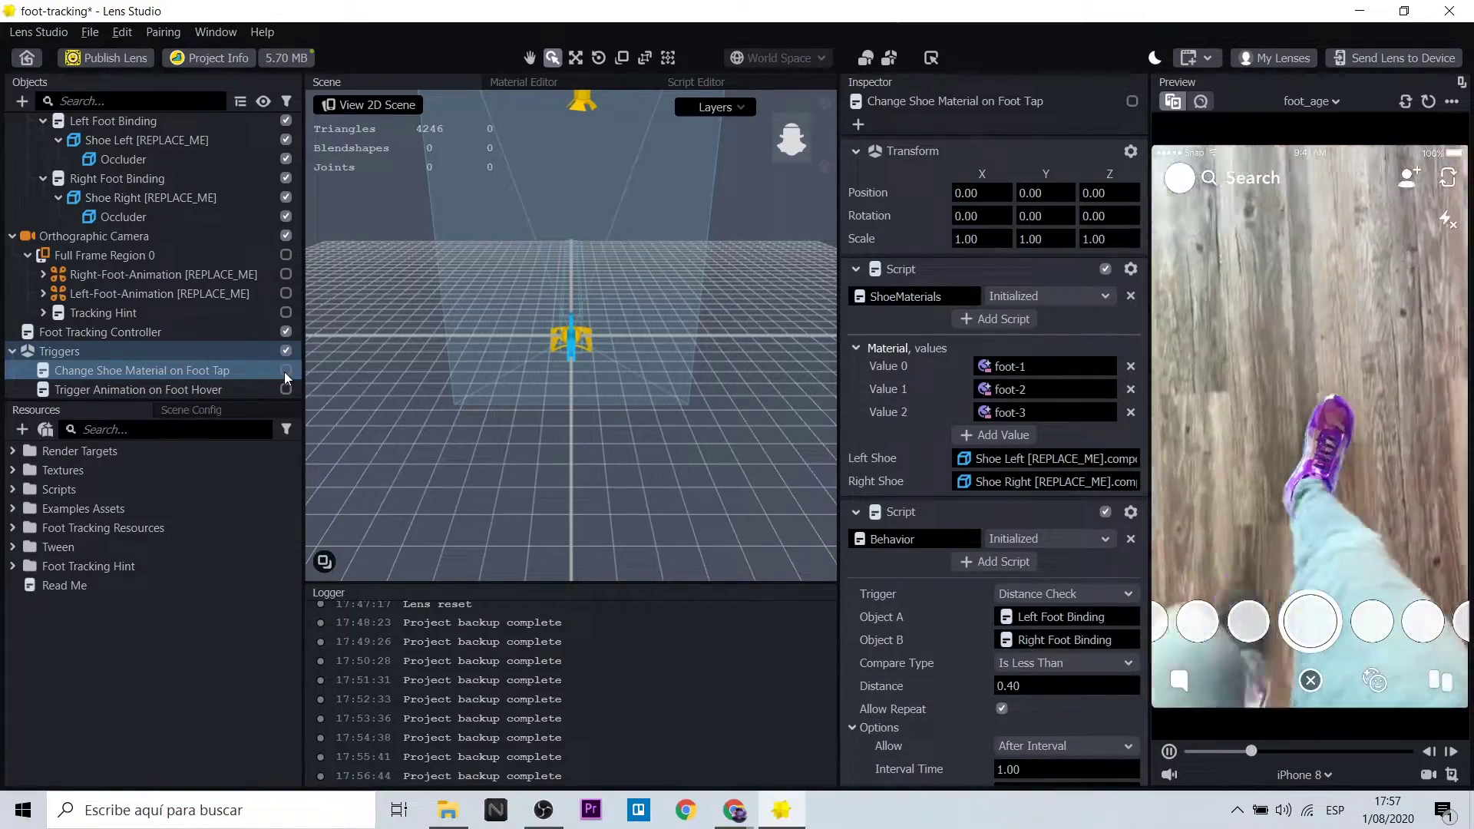
Locate the example foot asset, switch to Blender and import foot.fbx from the project's Examples Assets folder
click(59, 351)
scroll(20, 296, up, 1)
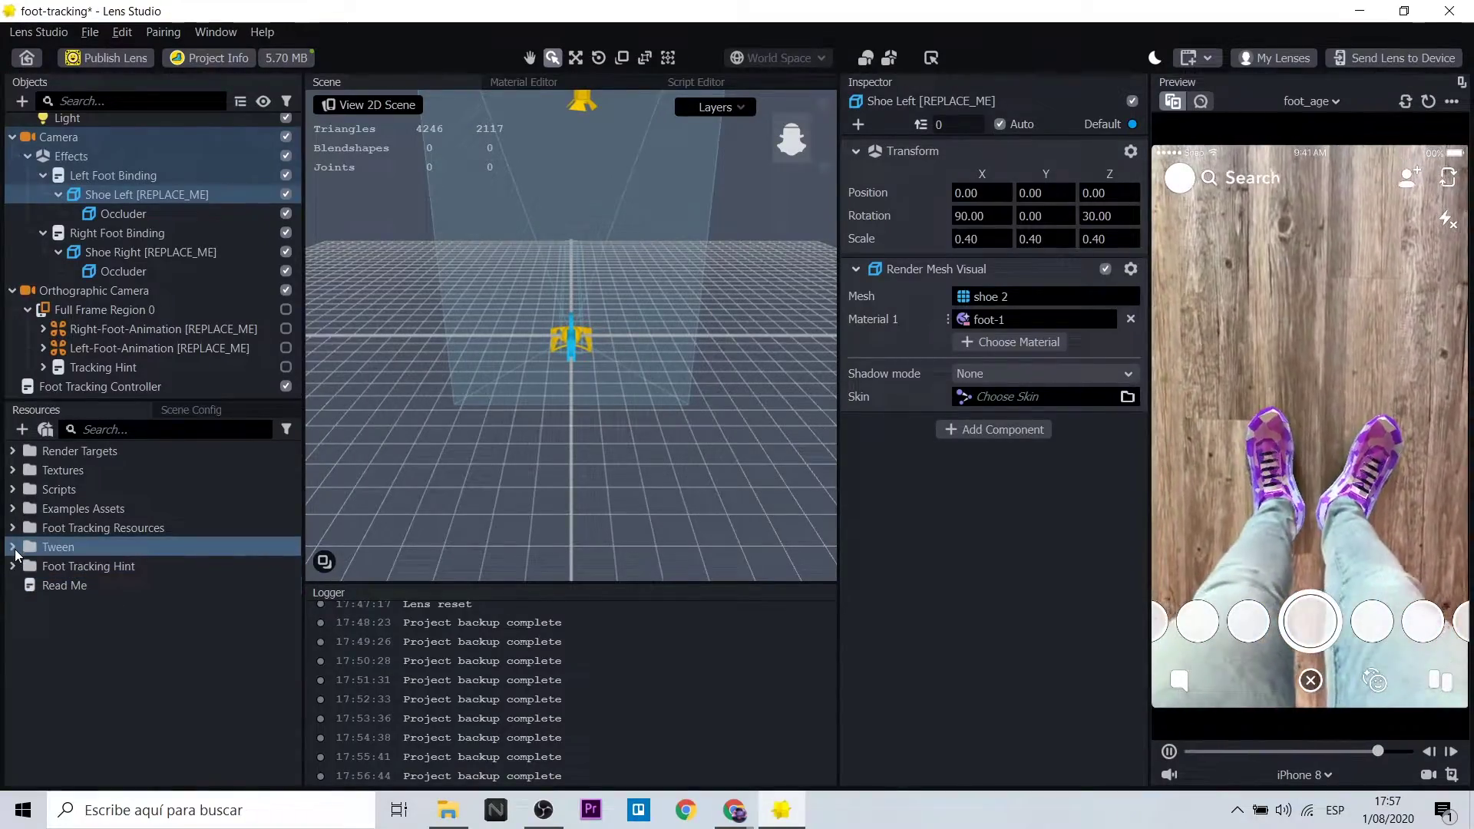
click(12, 508)
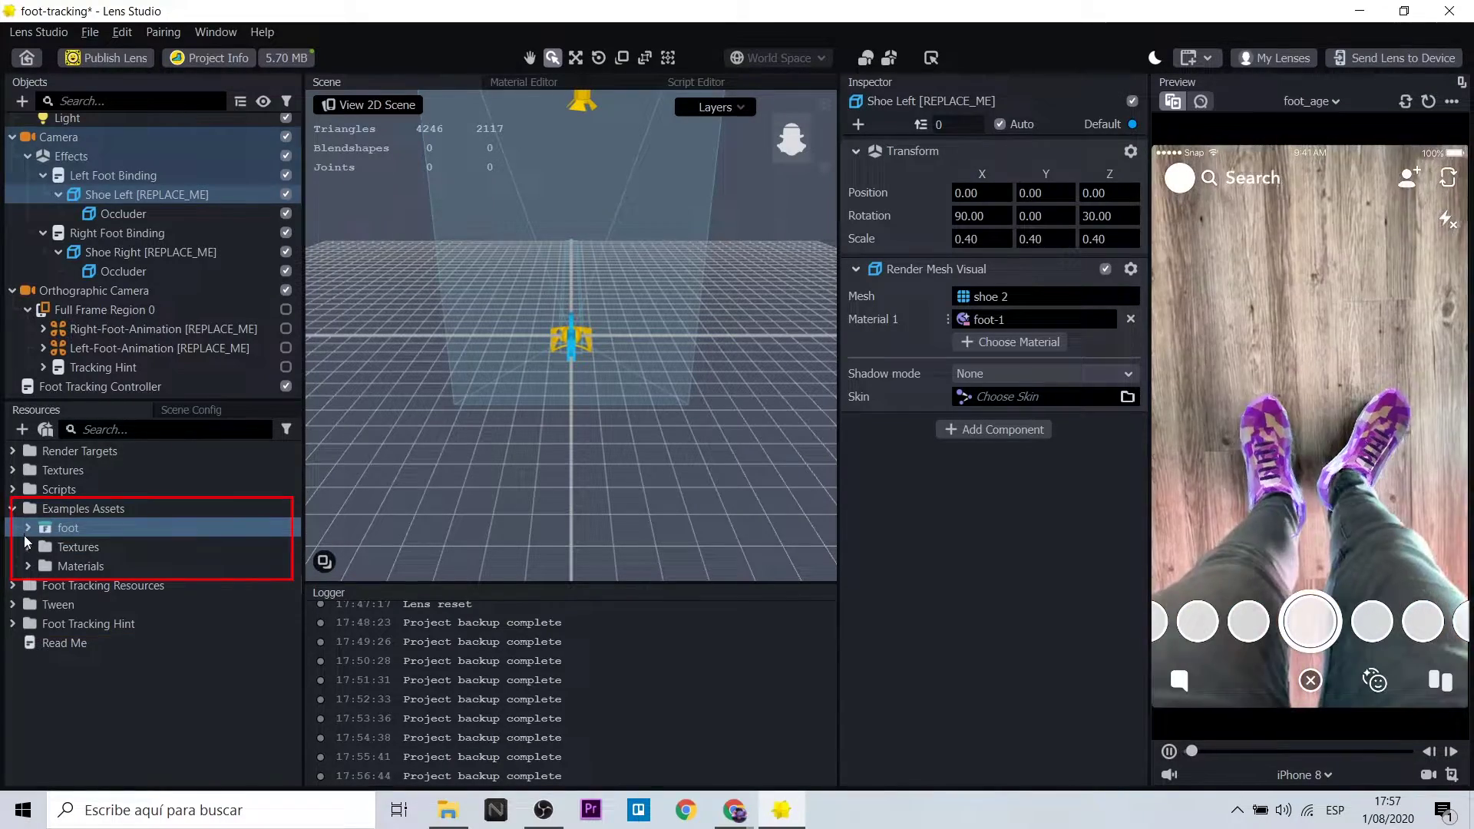
click(61, 527)
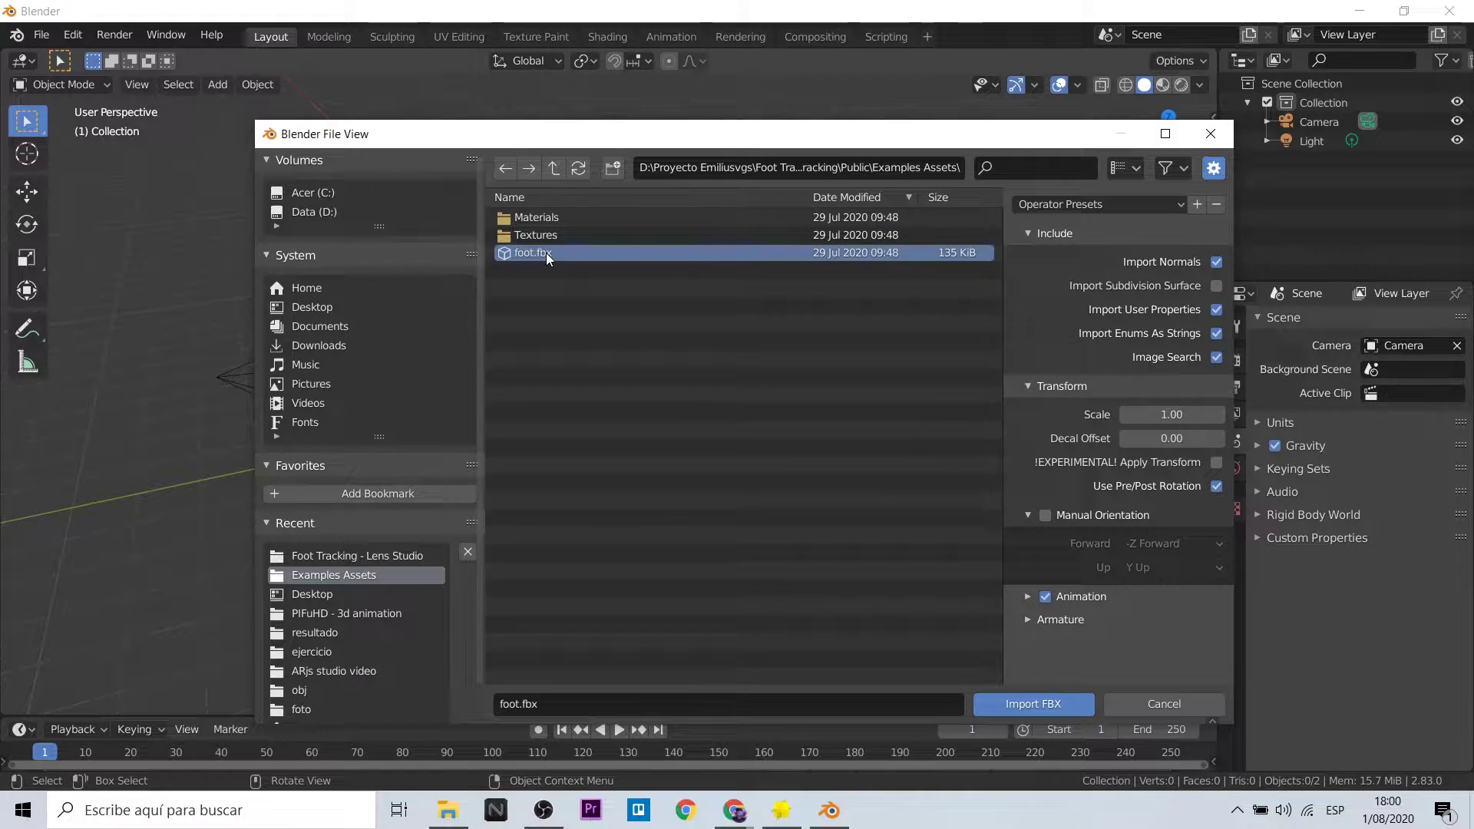
click(1012, 703)
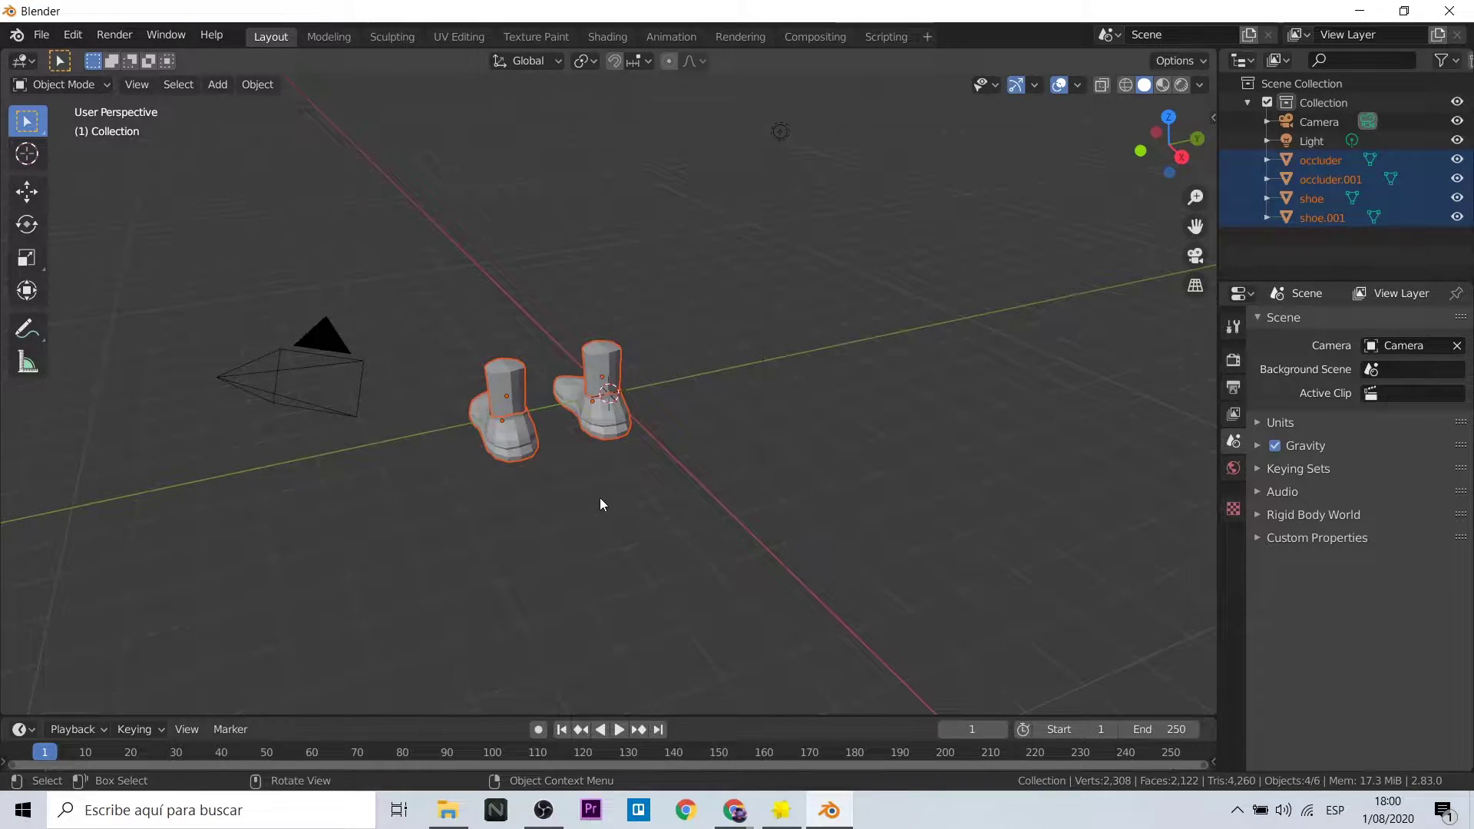
scroll(600, 504, up, 3)
middle_drag(559, 529, 792, 483)
middle_drag(665, 576, 814, 592)
click(1002, 456)
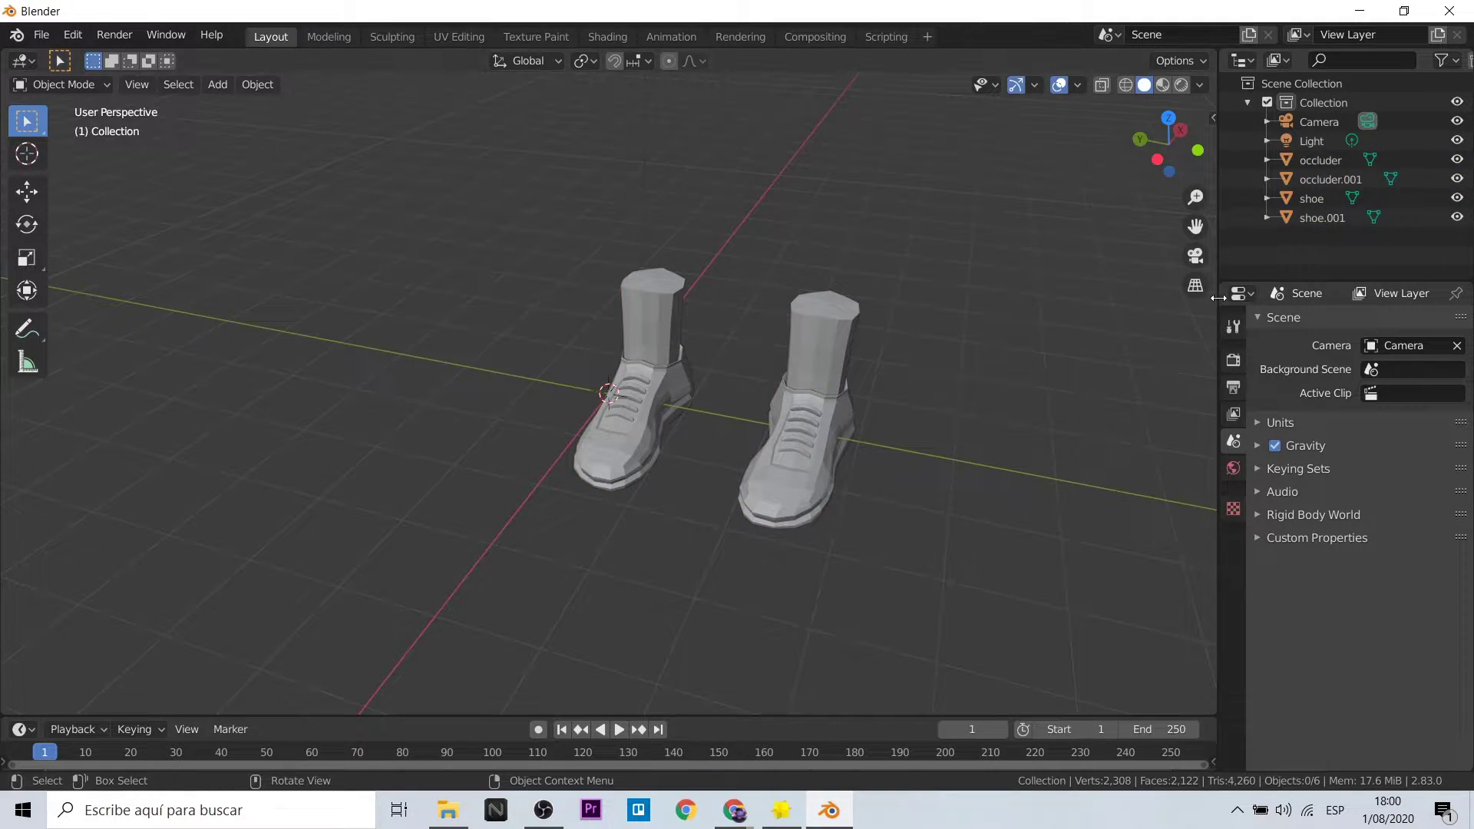
Delete the example meshes shoe and shoe.001, keeping both occluders in the scene
click(1311, 199)
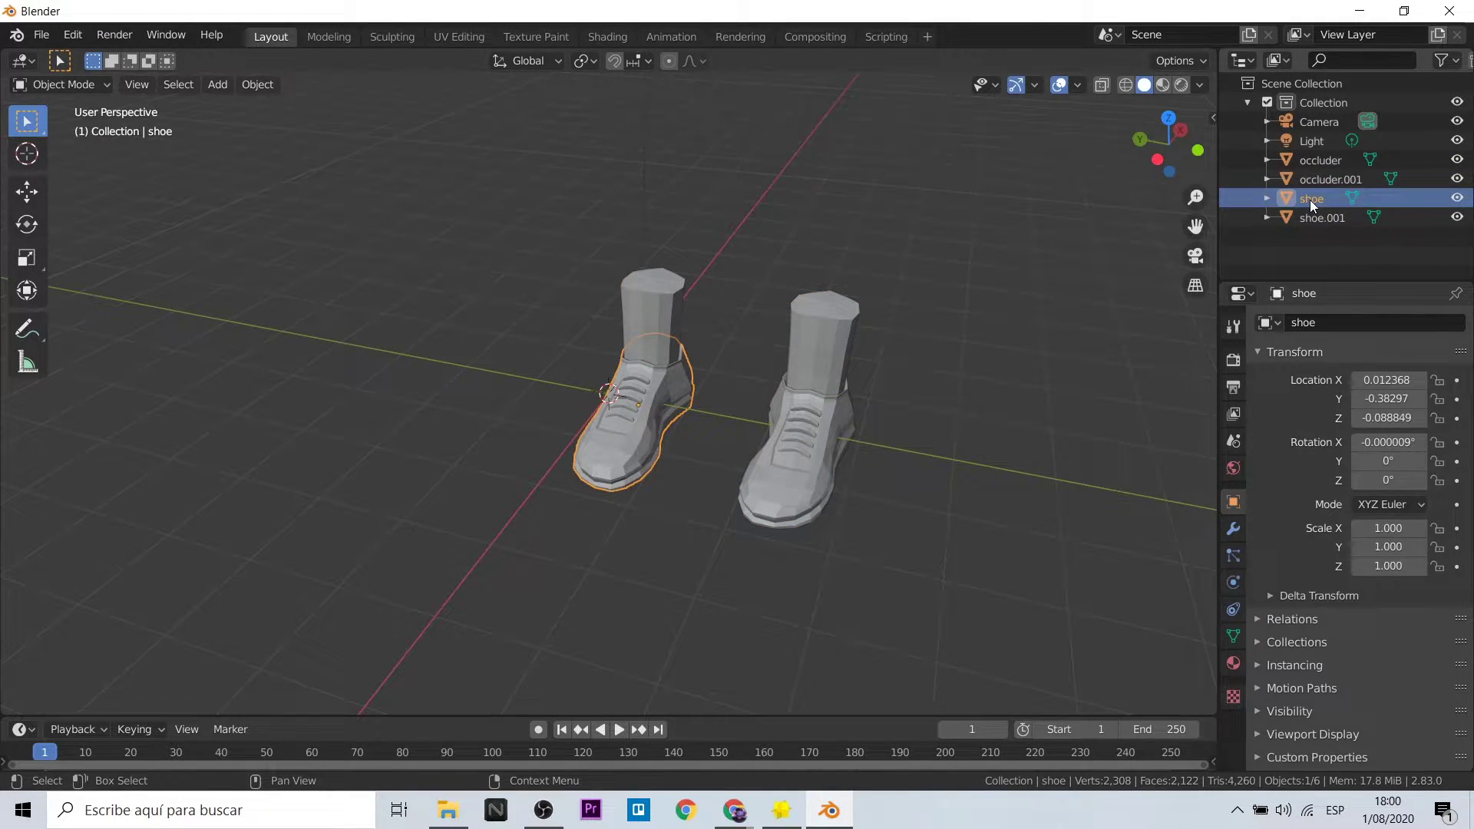
click(1316, 213)
click(1315, 201)
right_click(1316, 201)
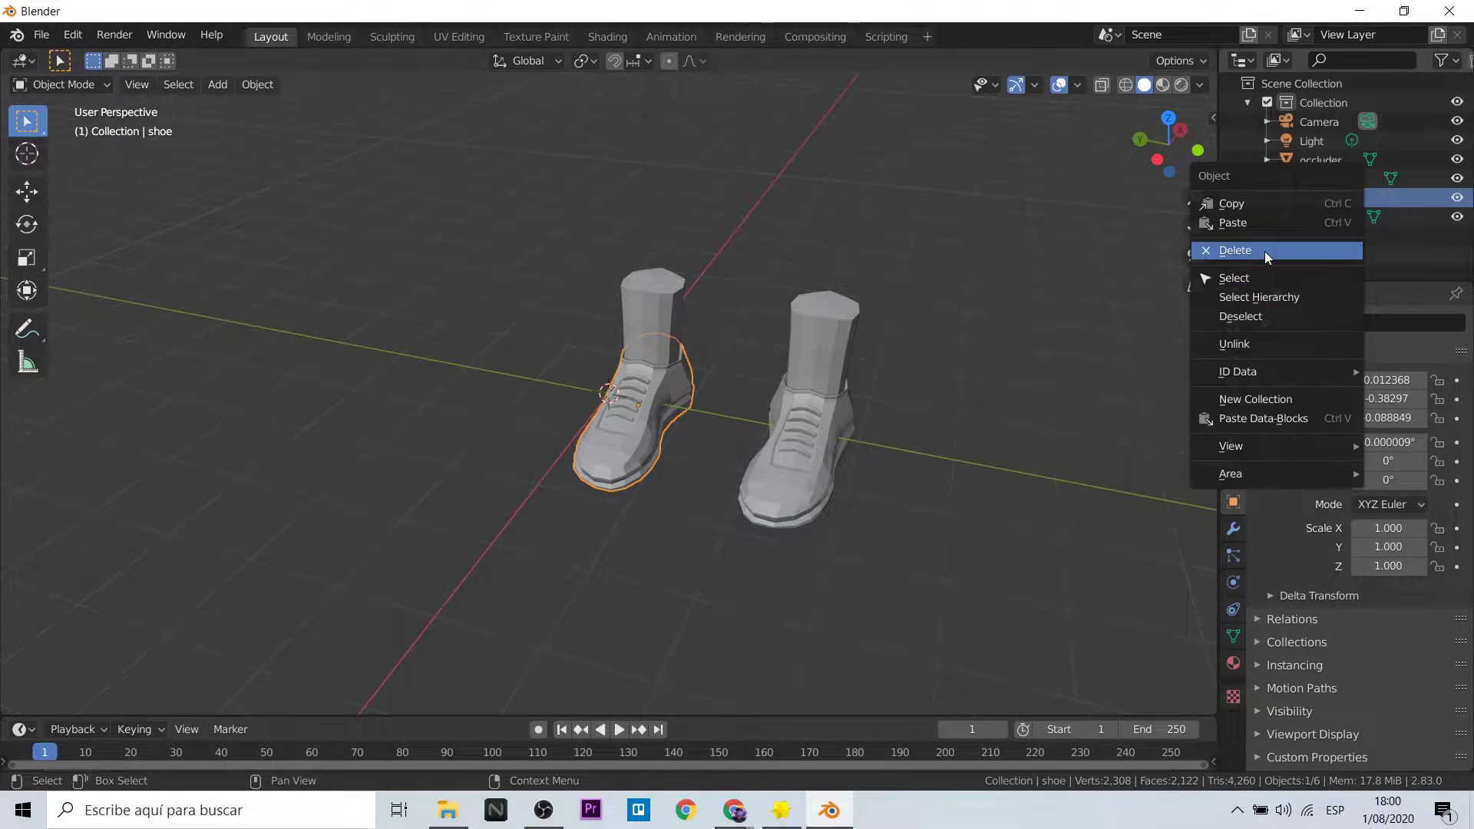
click(1264, 251)
click(1312, 201)
right_click(1313, 199)
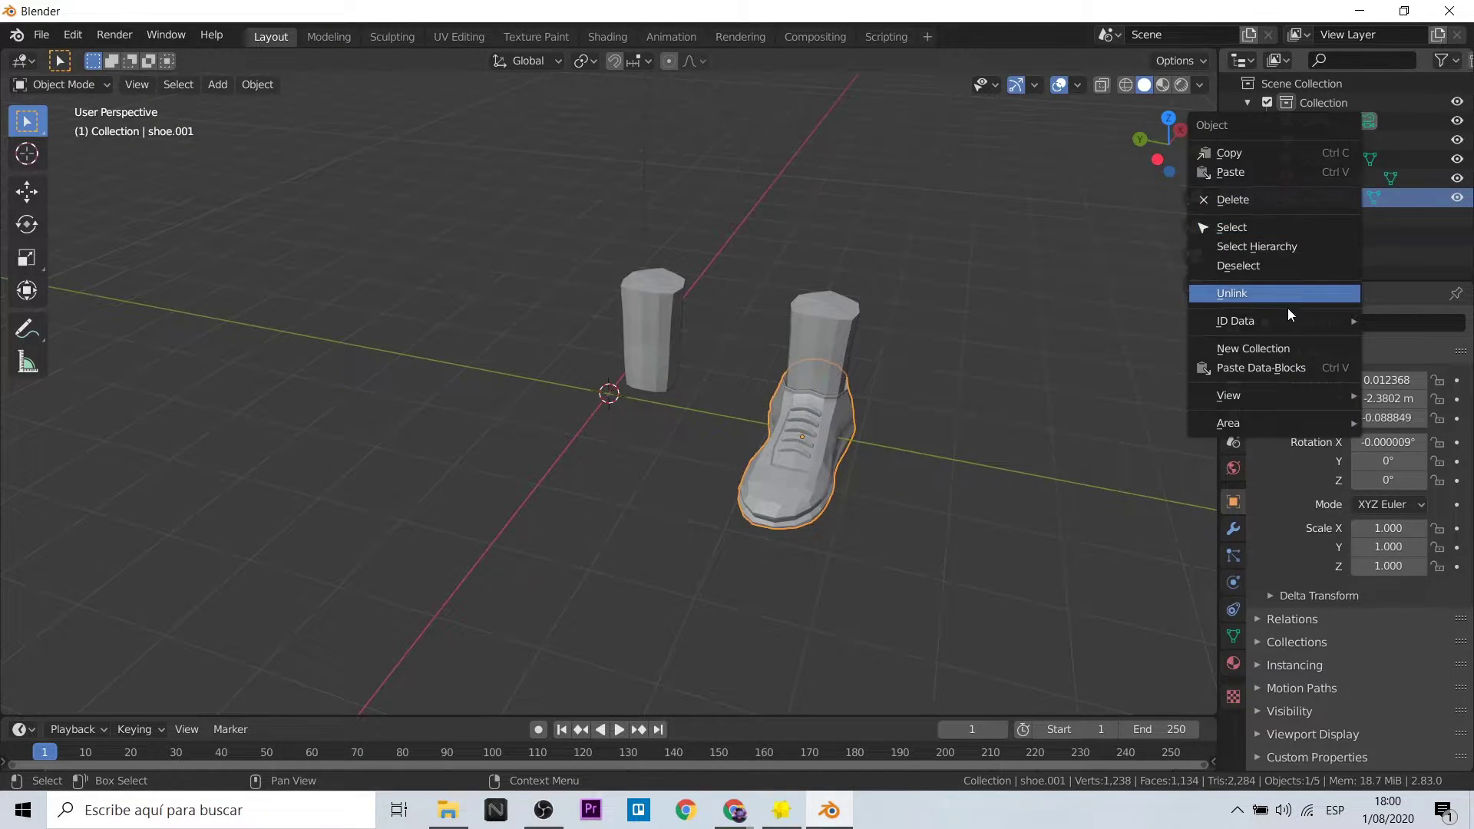
click(1291, 195)
Import the two exported shoe FBX files into the scene with the occluders
click(49, 36)
mouse_move(79, 296)
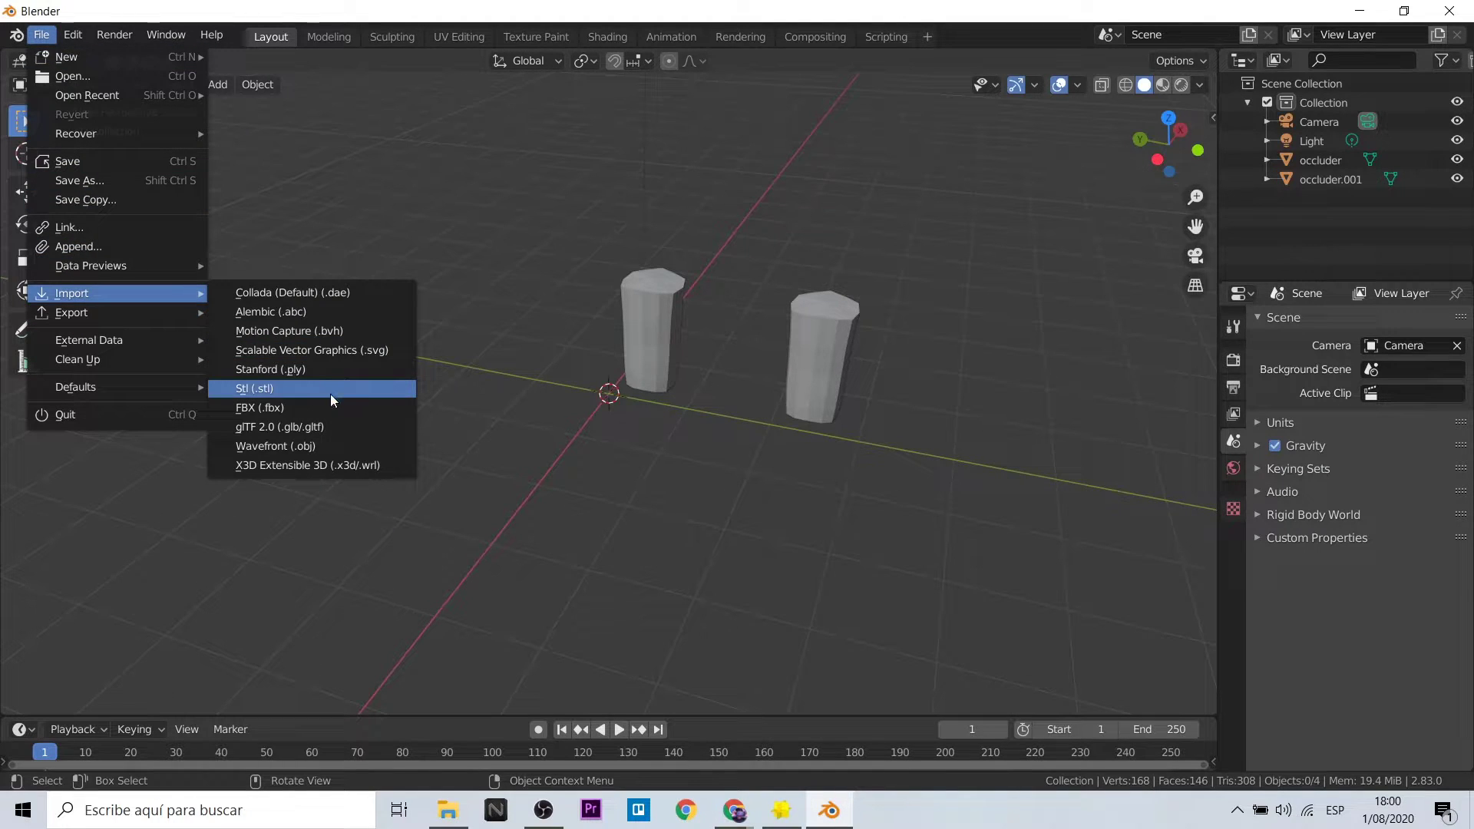
click(330, 404)
click(554, 168)
click(554, 169)
click(556, 271)
shift+click(556, 253)
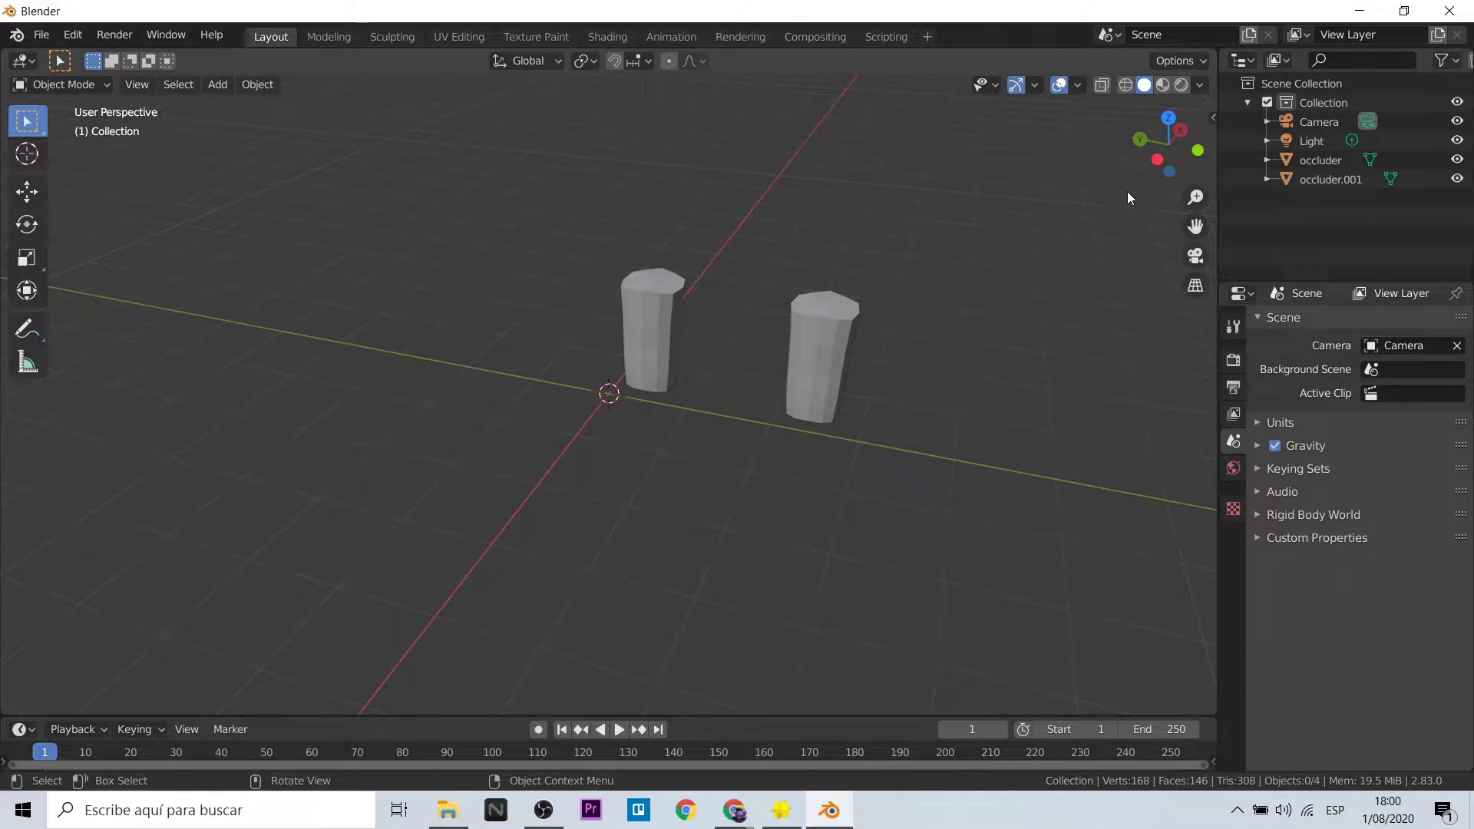
key(ctrl+v)
Delete the lights Light.001 and Light.002 that came in with the imported shoes
click(1342, 159)
ctrl+click(1333, 140)
right_click(1334, 160)
click(1251, 160)
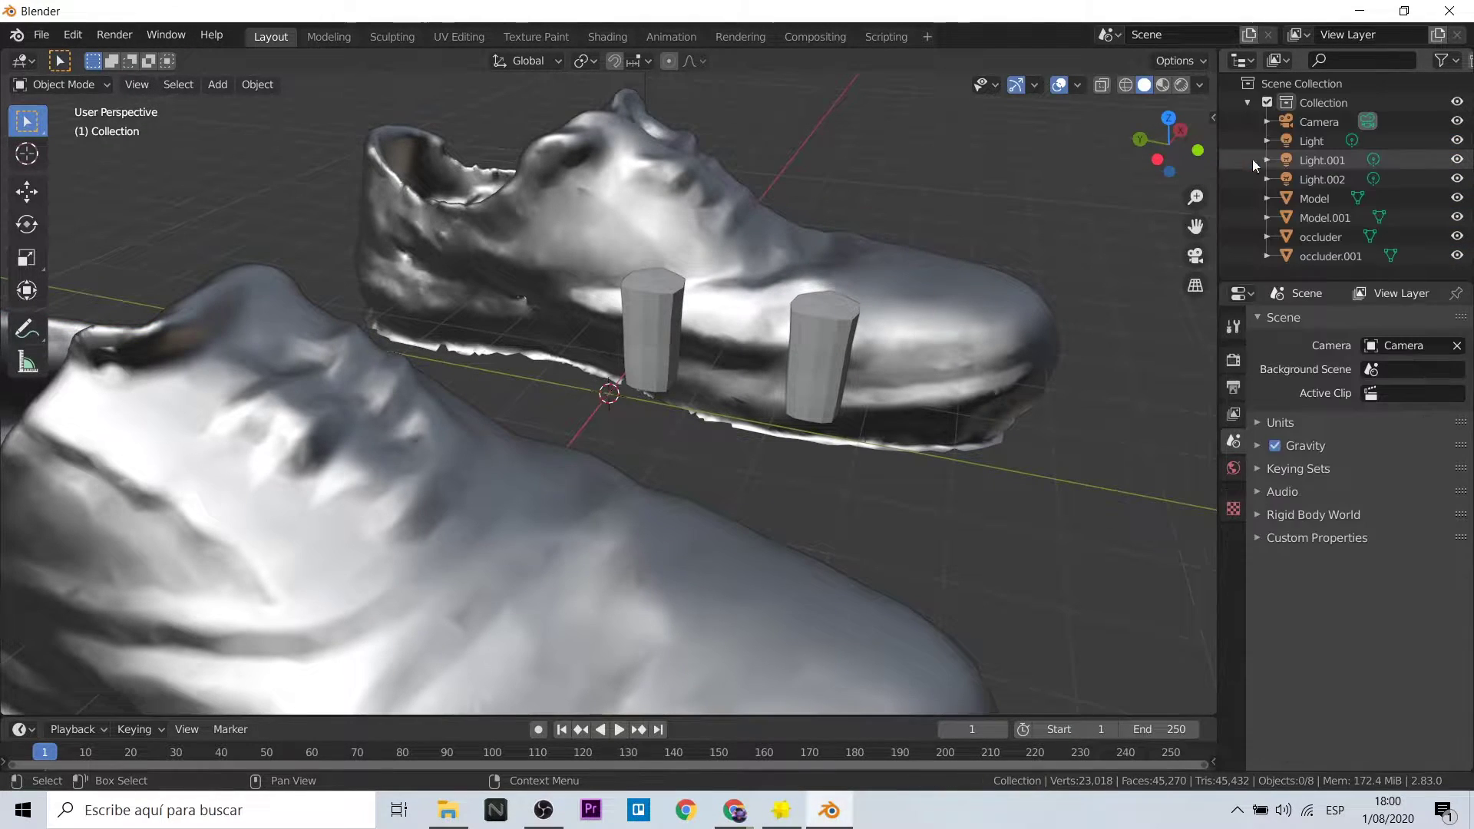
click(1308, 160)
ctrl+click(1311, 180)
right_click(1311, 180)
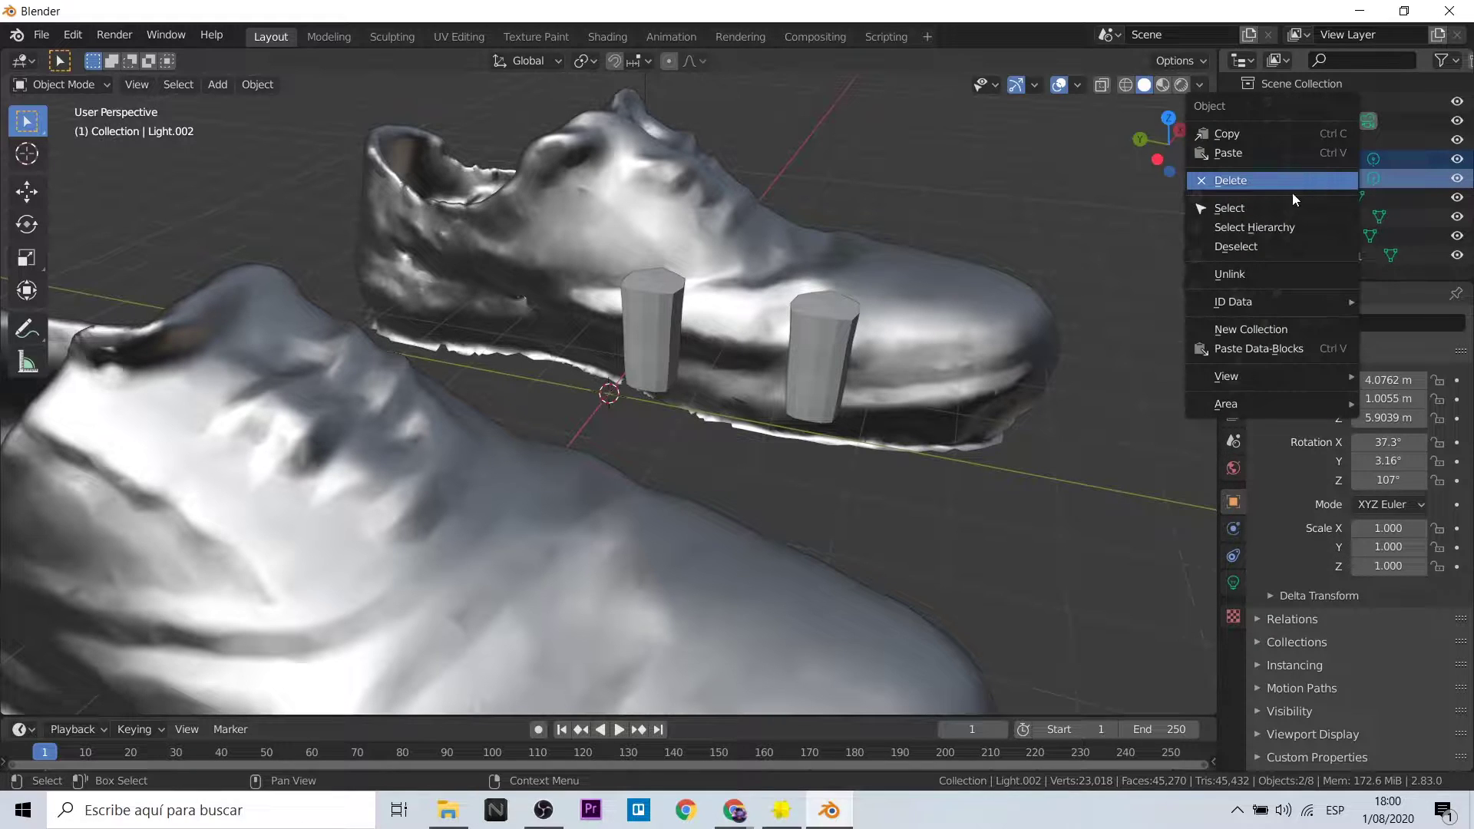
click(1288, 184)
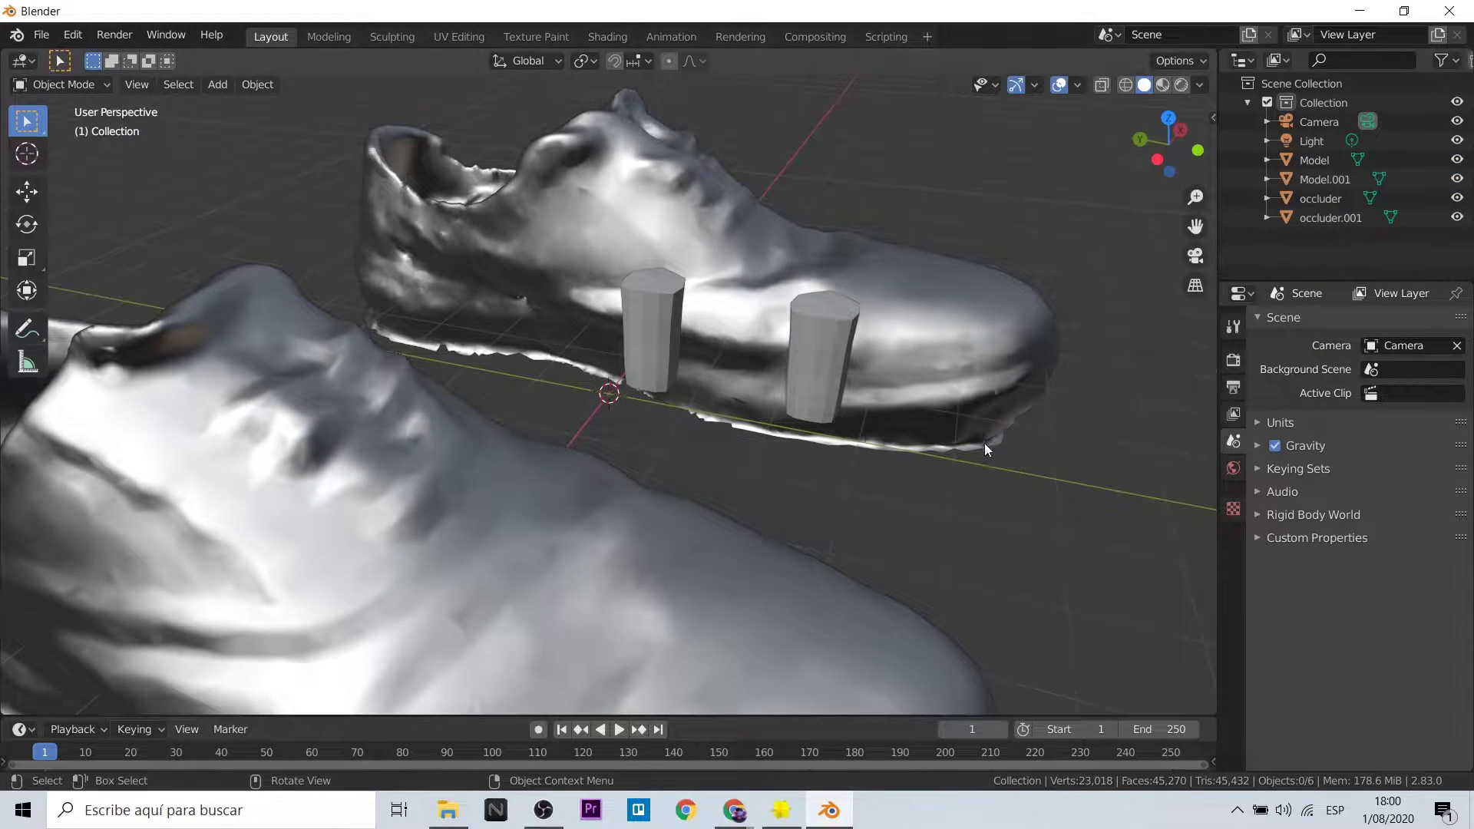
Rotate the Model.001 shoe about the vertical axis to a Z rotation of about -103°
click(1308, 182)
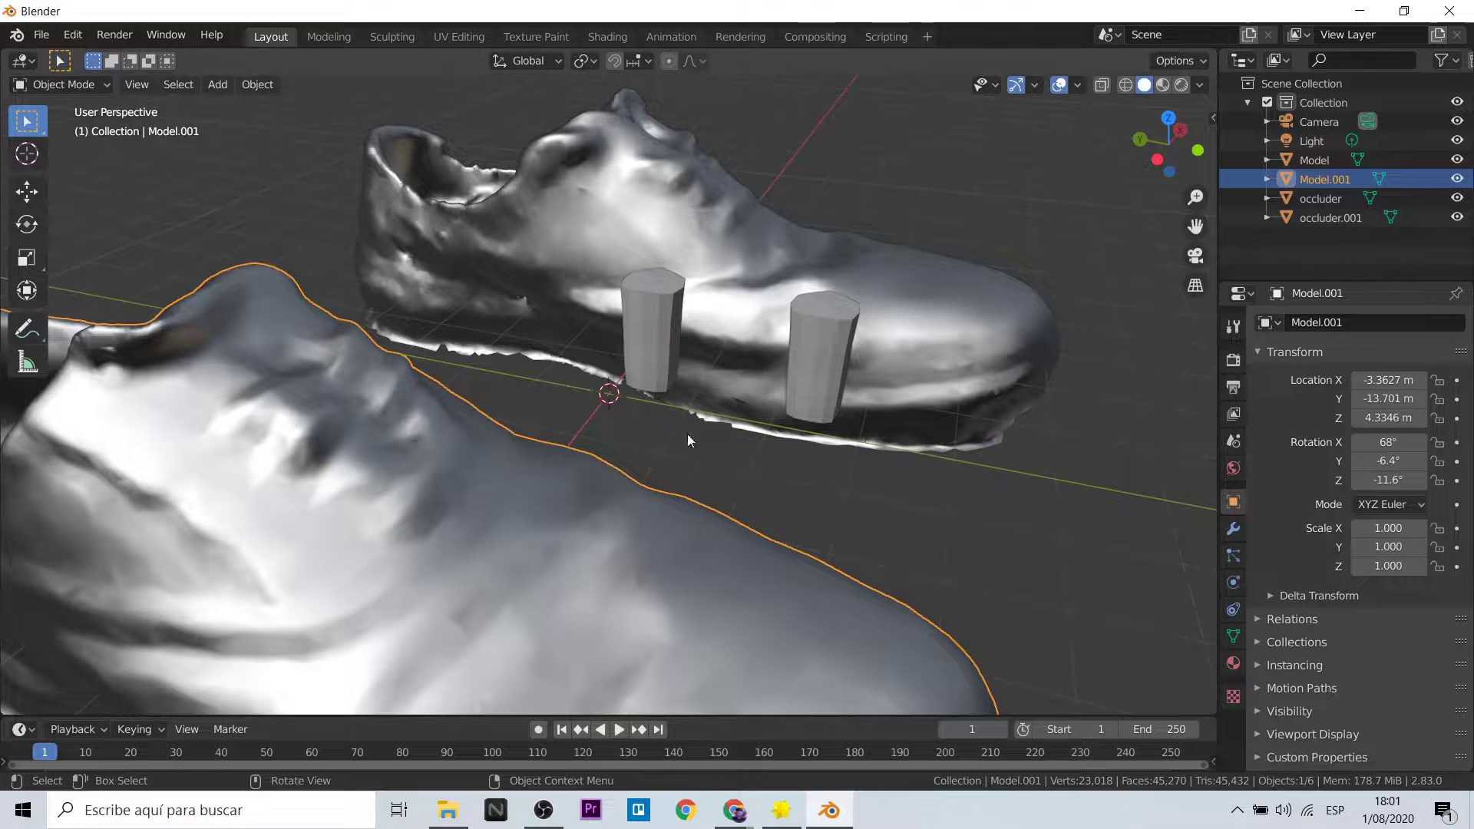
scroll(466, 391, down, 1)
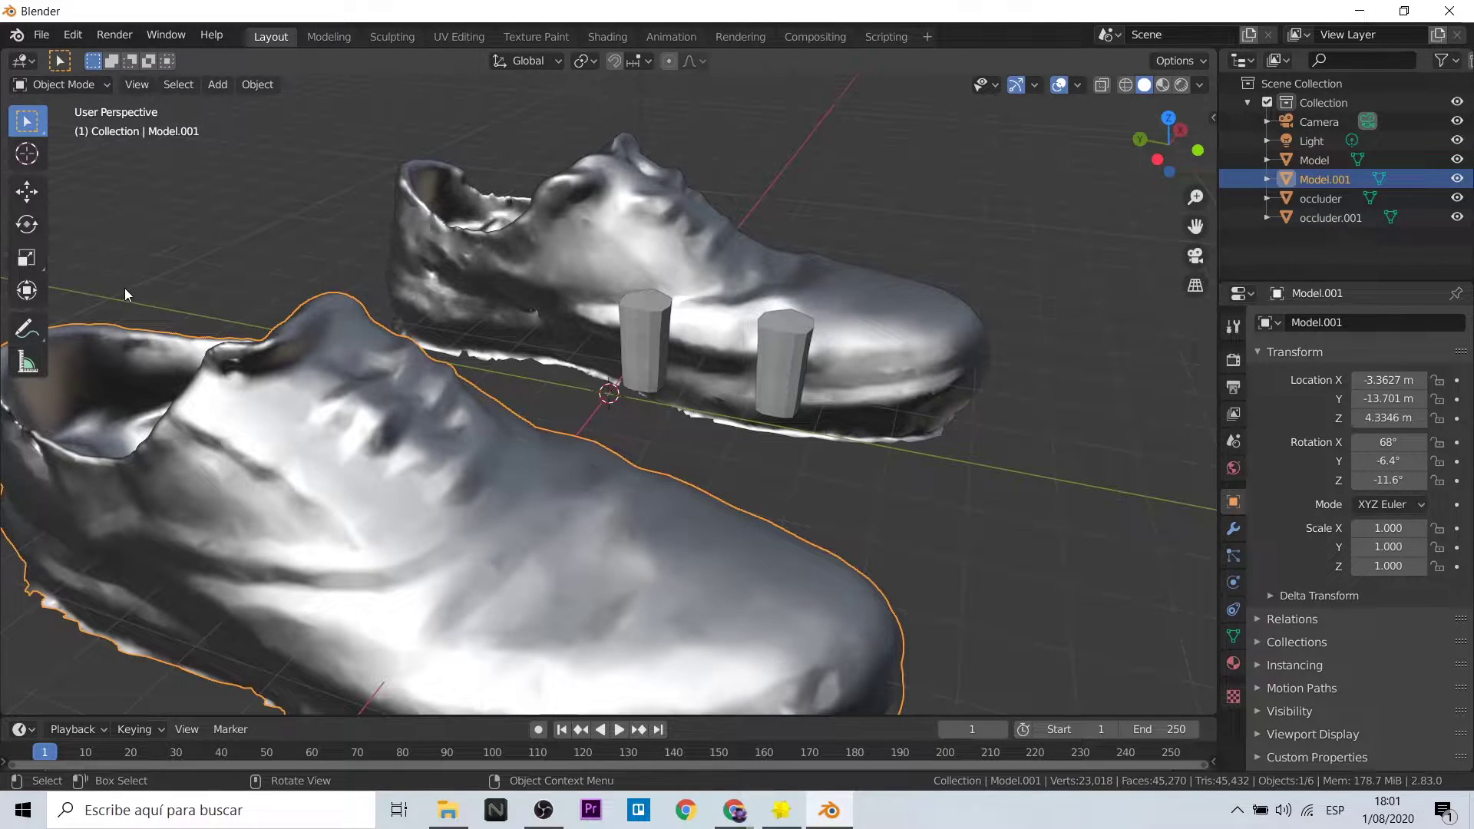
scroll(398, 460, down, 5)
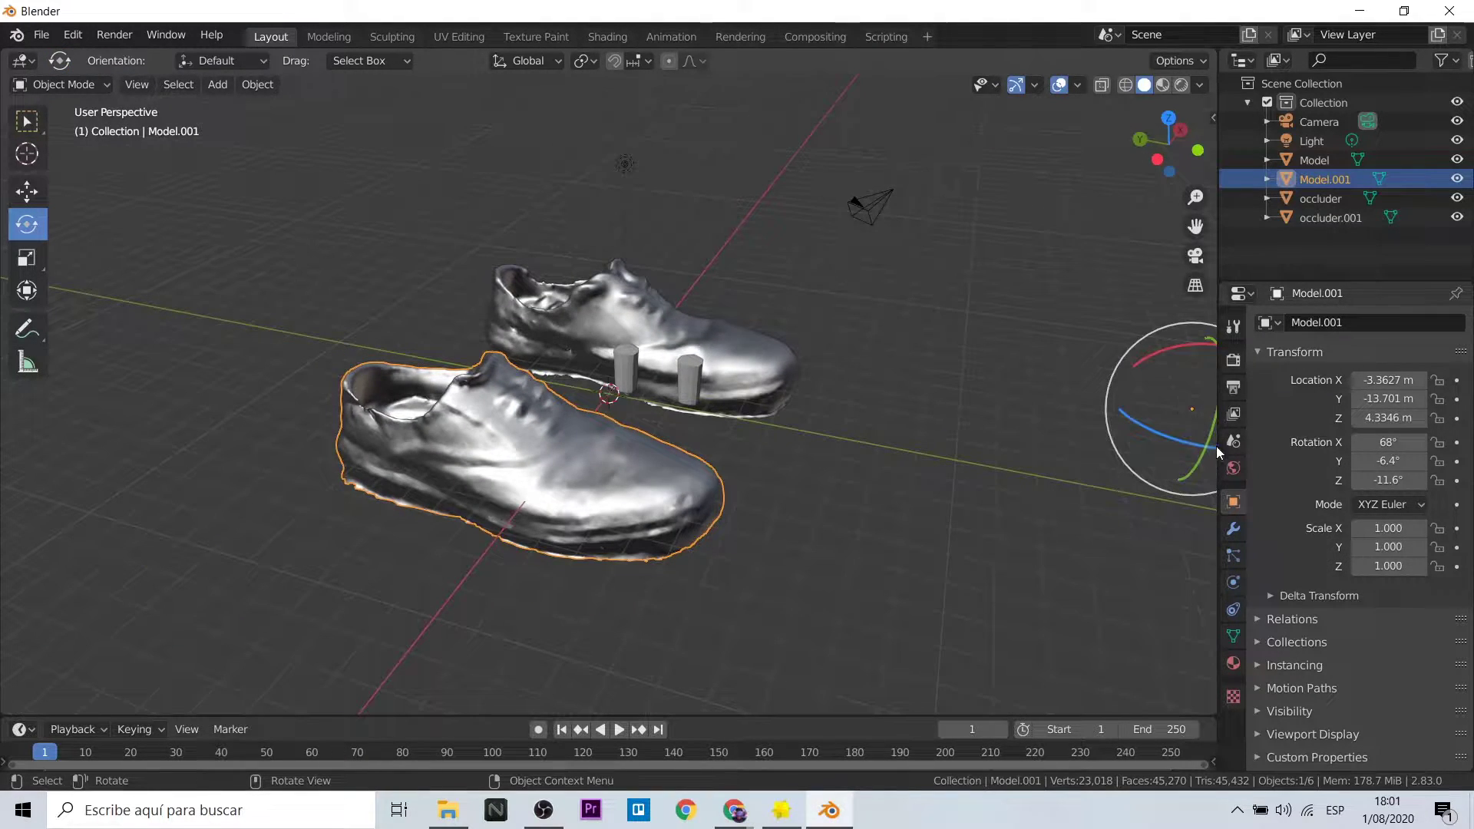
drag(1186, 449, 1140, 374)
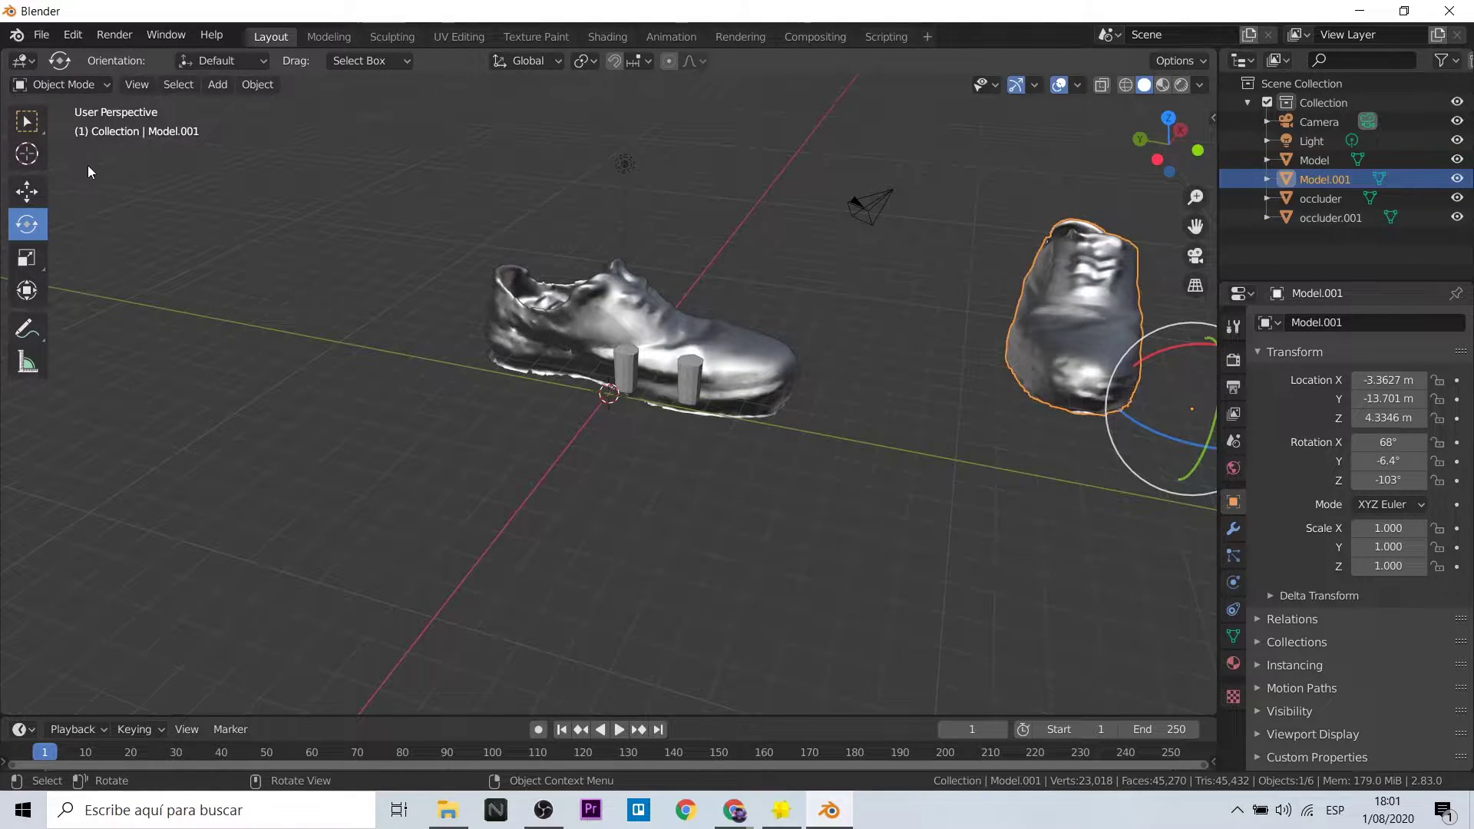
Scale Model.001 down to about 0.258 and move it beneath the occluder closest to the origin
click(26, 192)
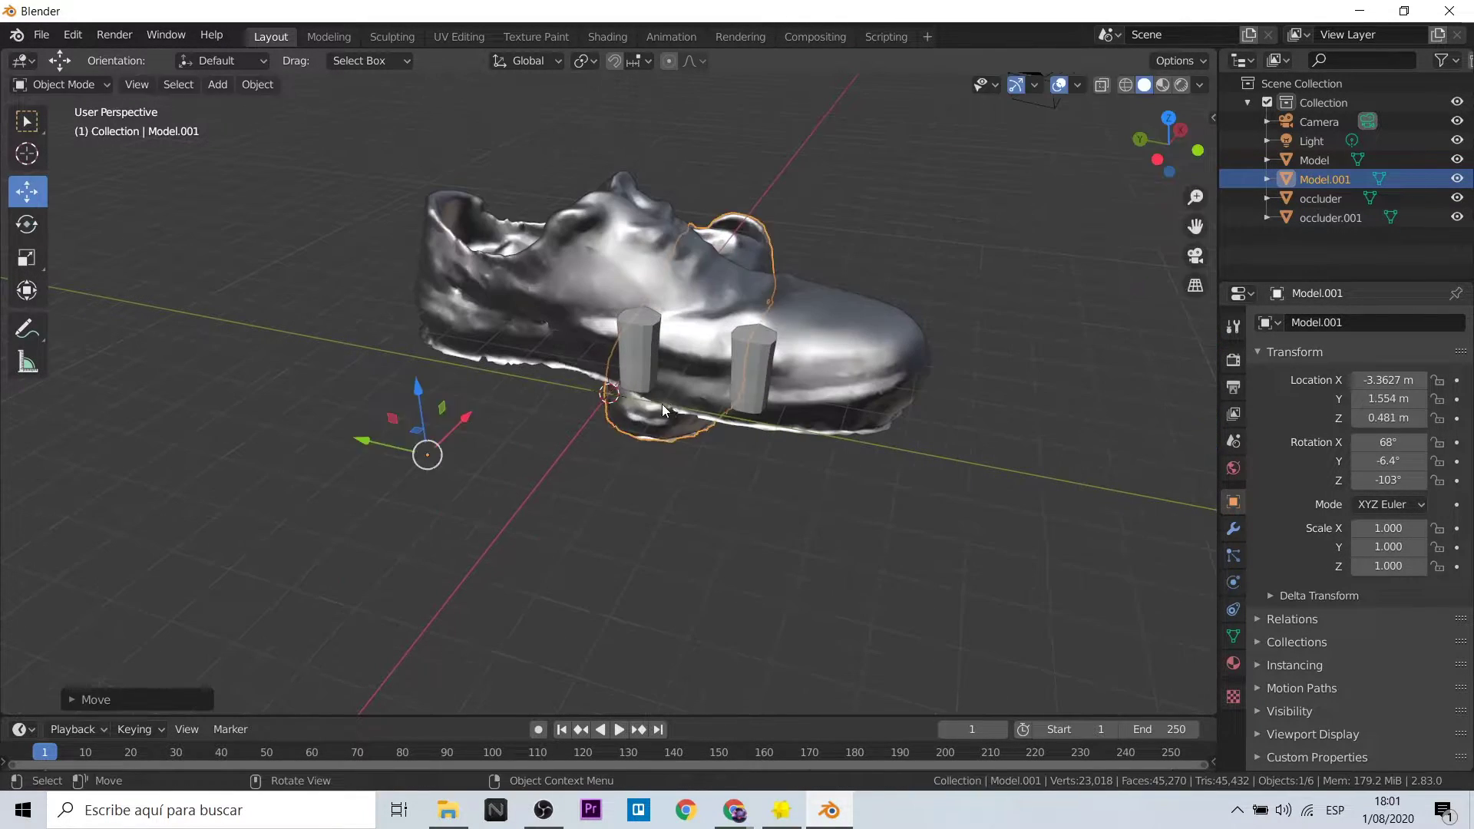
drag(389, 402, 234, 345)
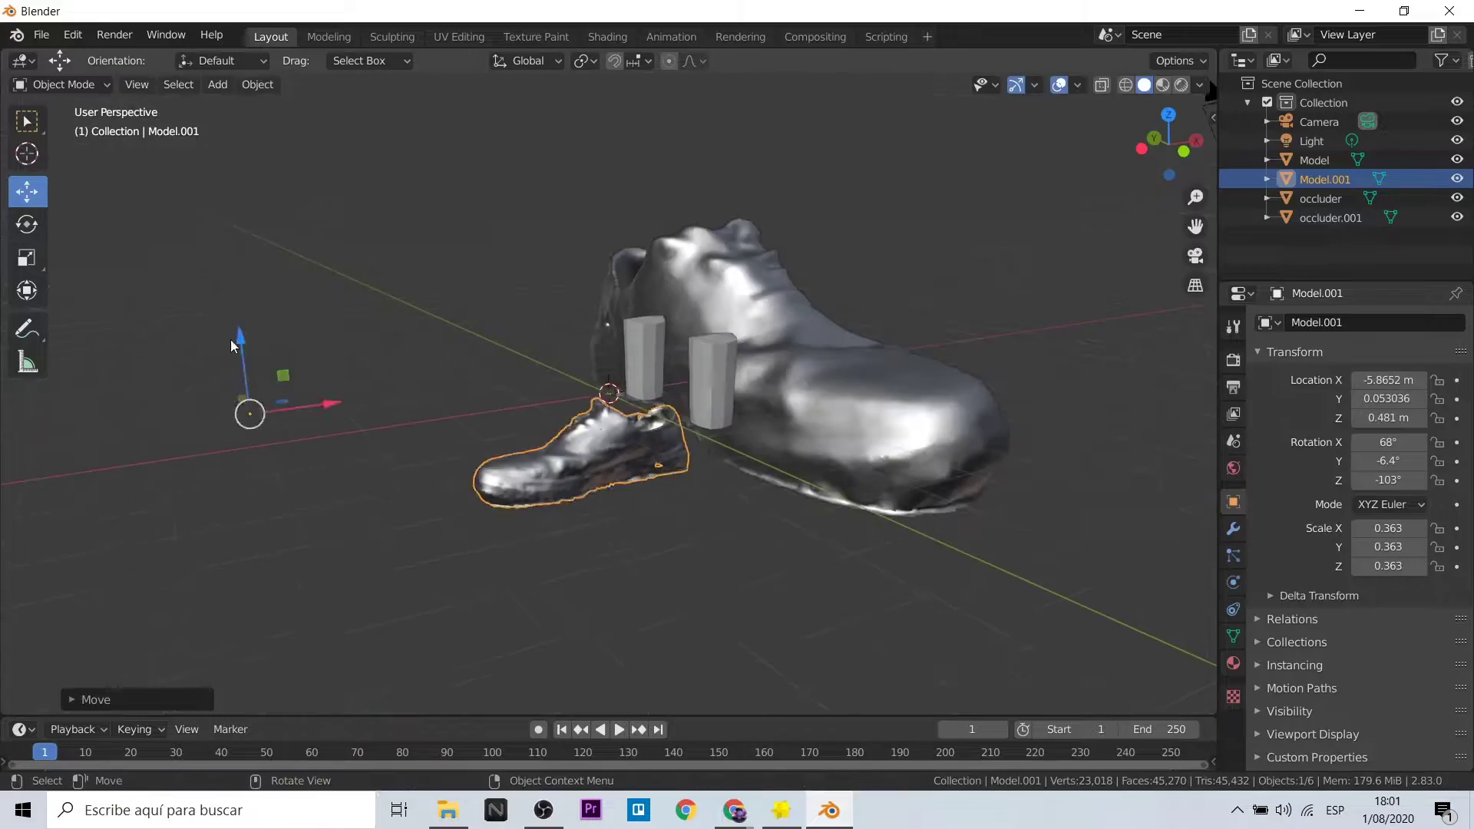
middle_drag(234, 345, 521, 567)
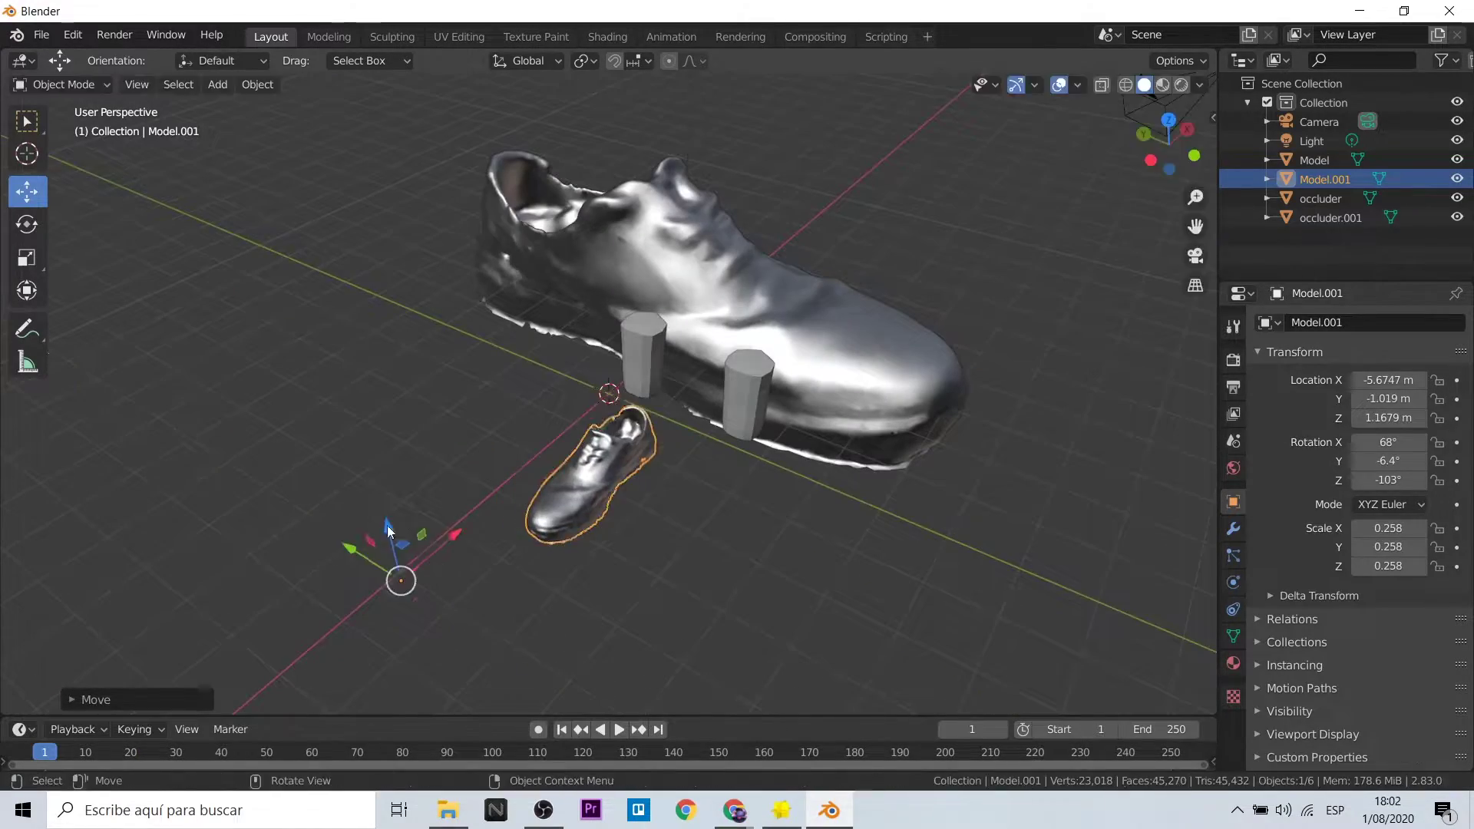
drag(407, 464, 737, 480)
mouse_move(737, 480)
middle_down()
mouse_move(460, 430)
mouse_move(735, 500)
middle_up()
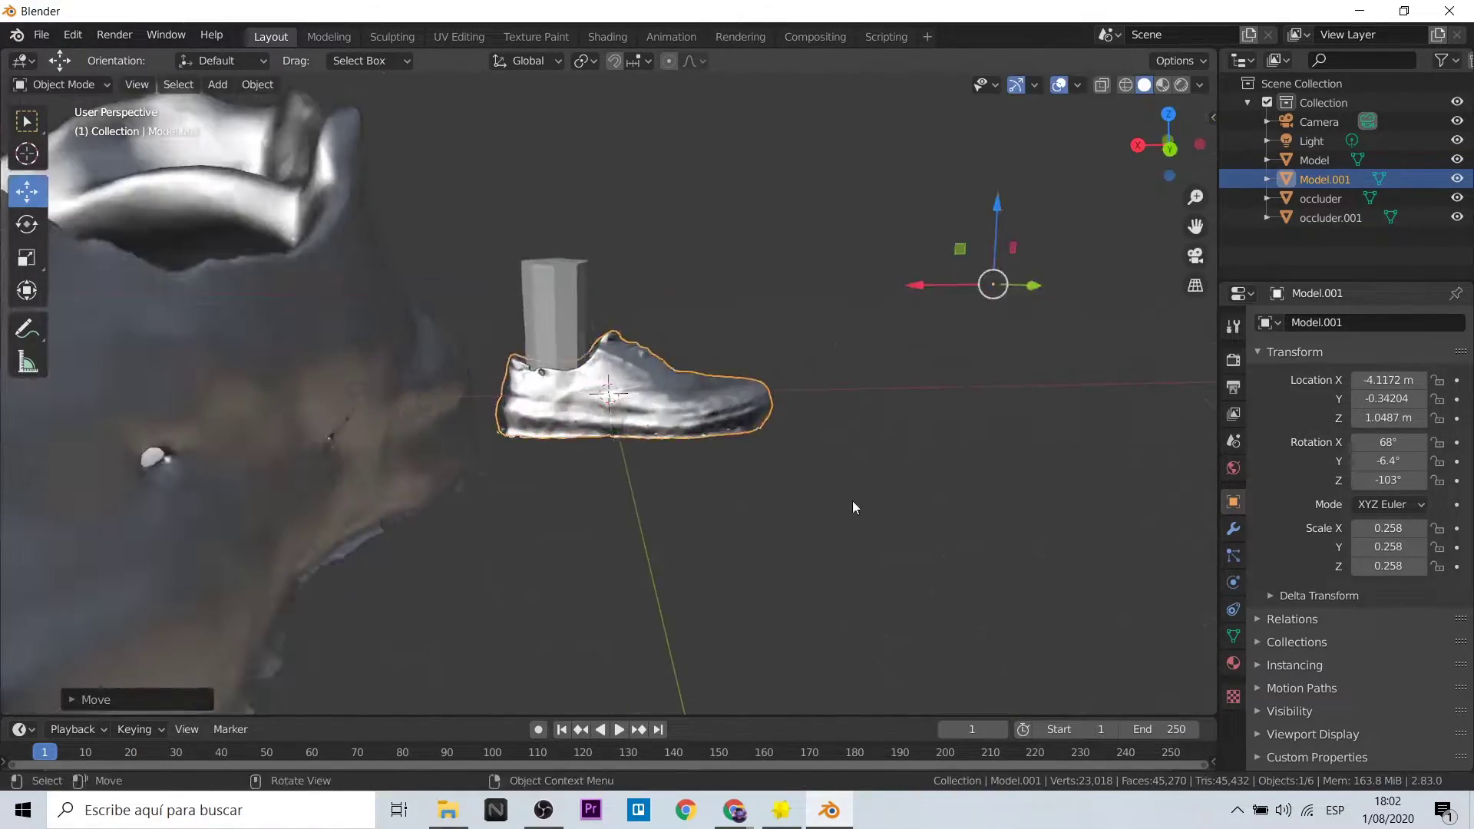
Fine-tune Model.001 to a scale of about 0.244 and position its opening around the occluder's lower end
key(s)
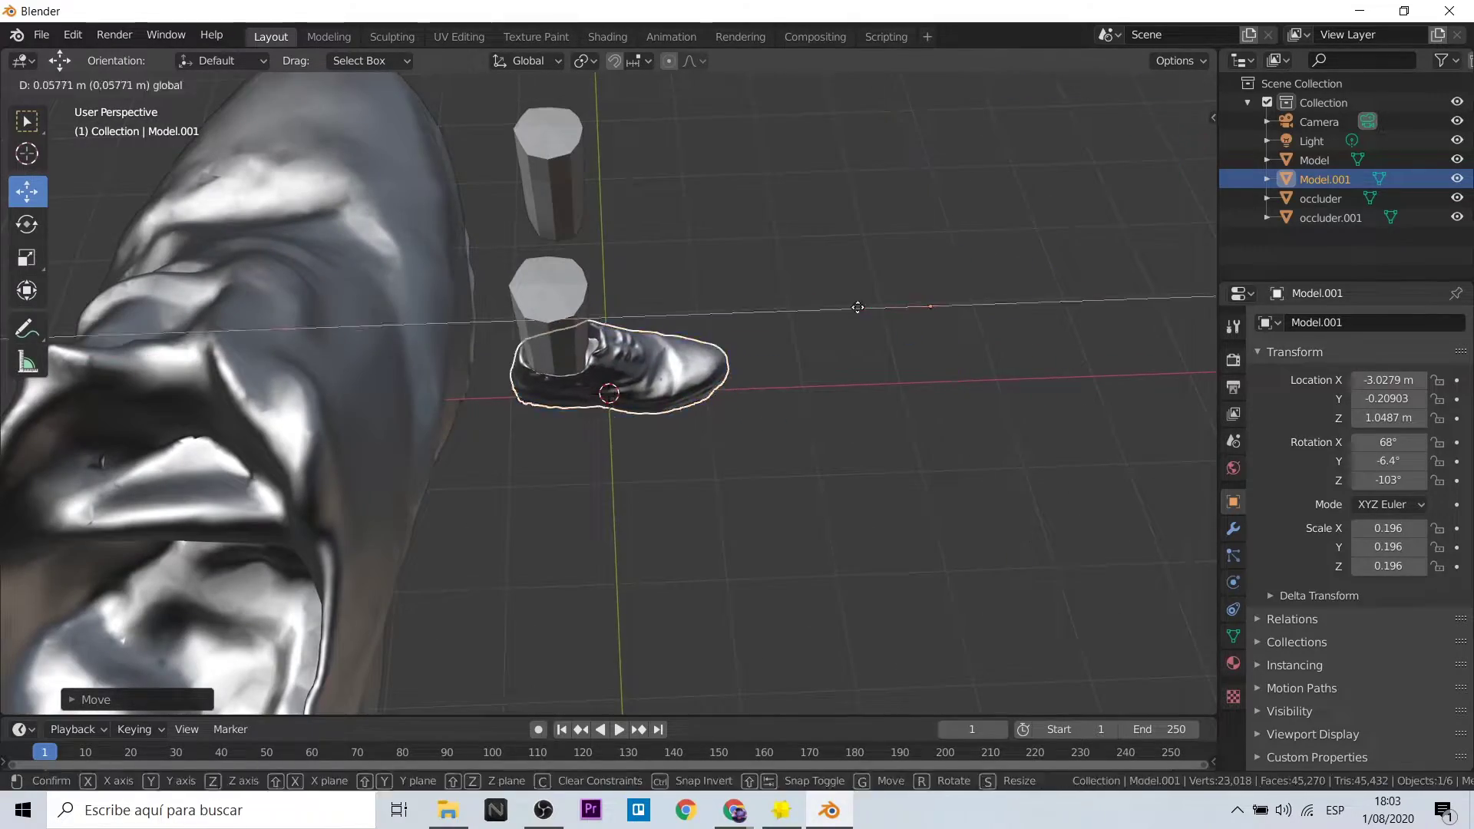
key(g)
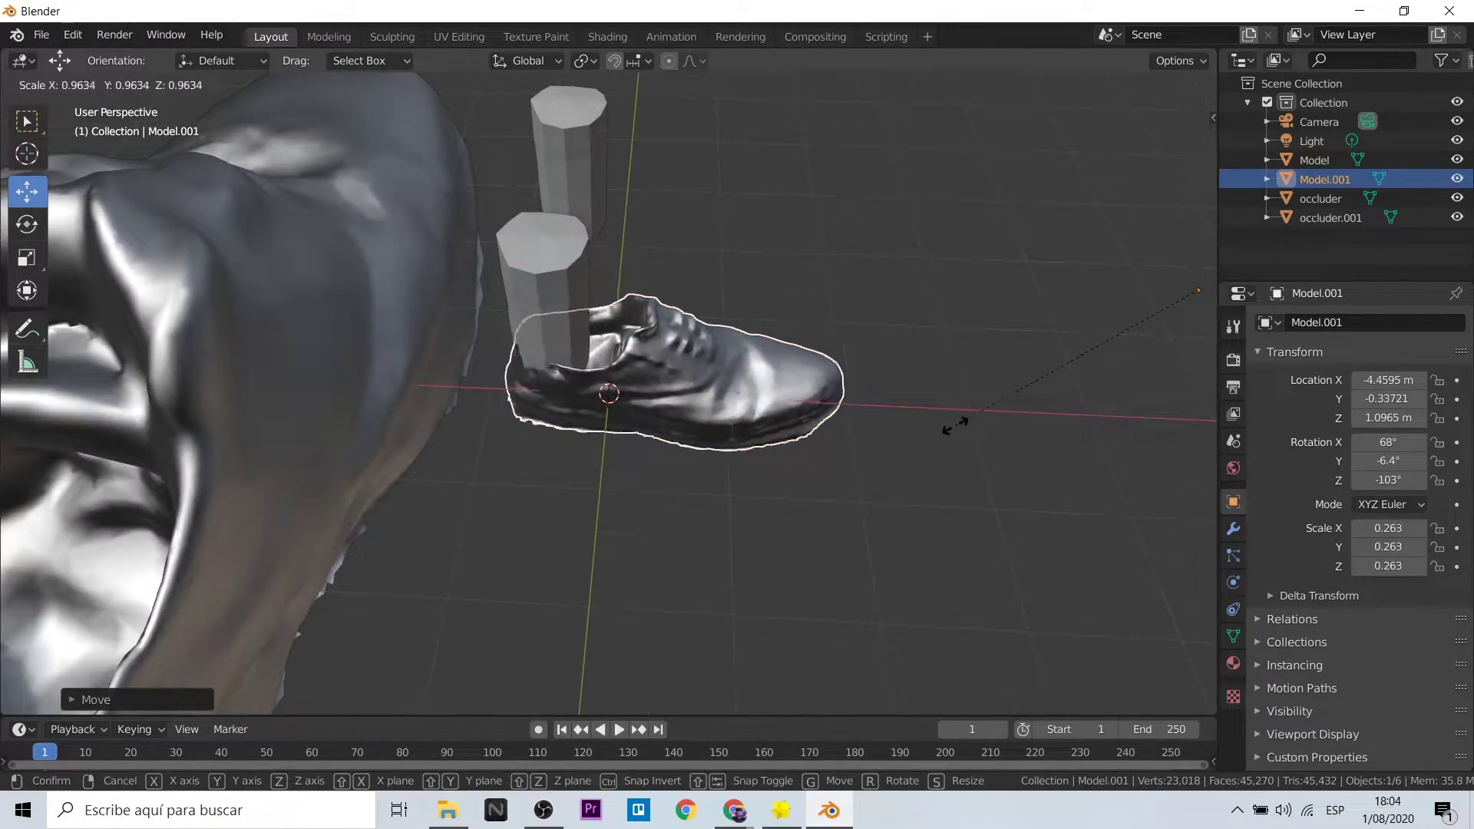
key(g)
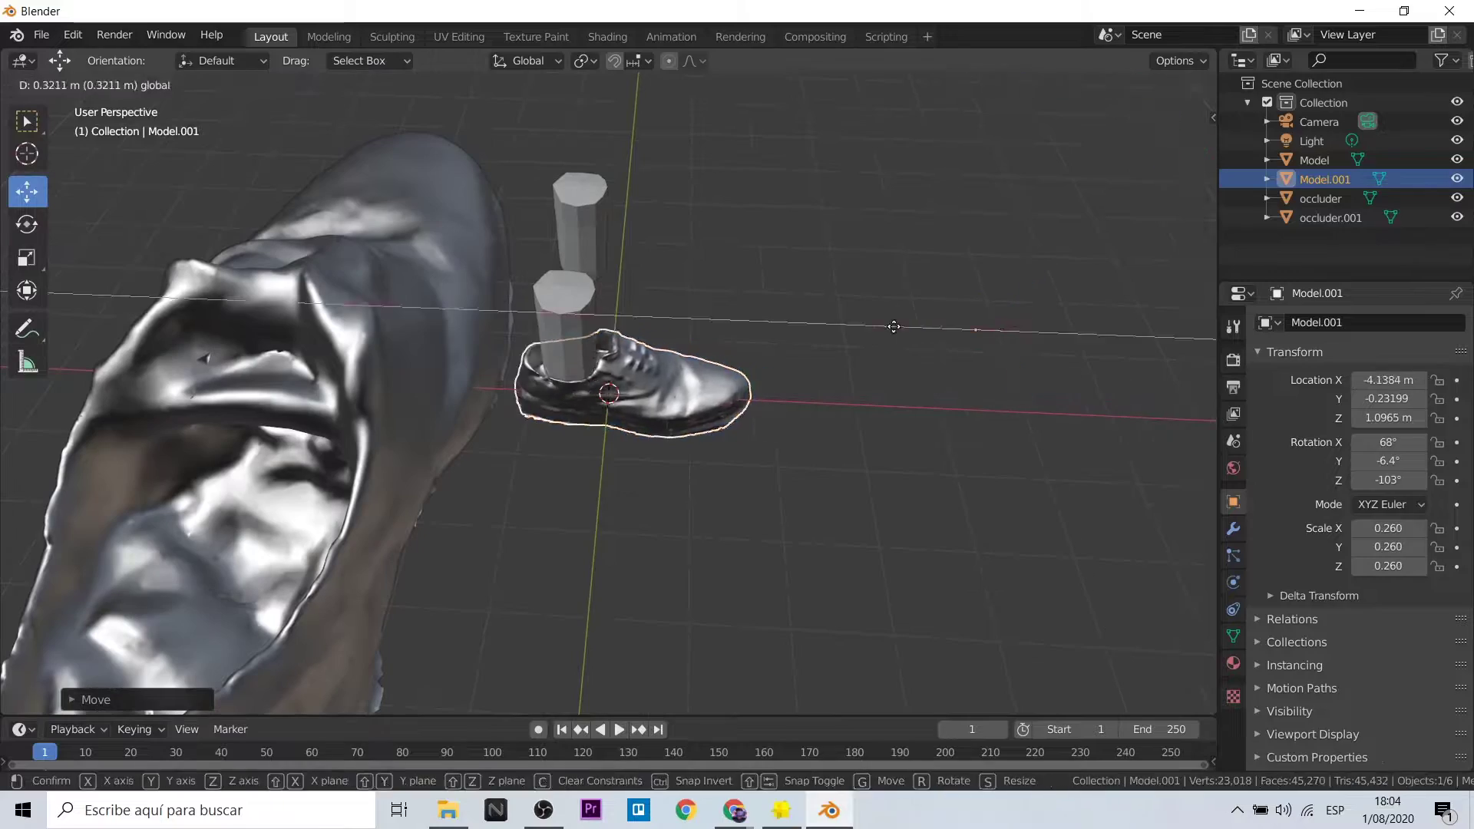
click(894, 327)
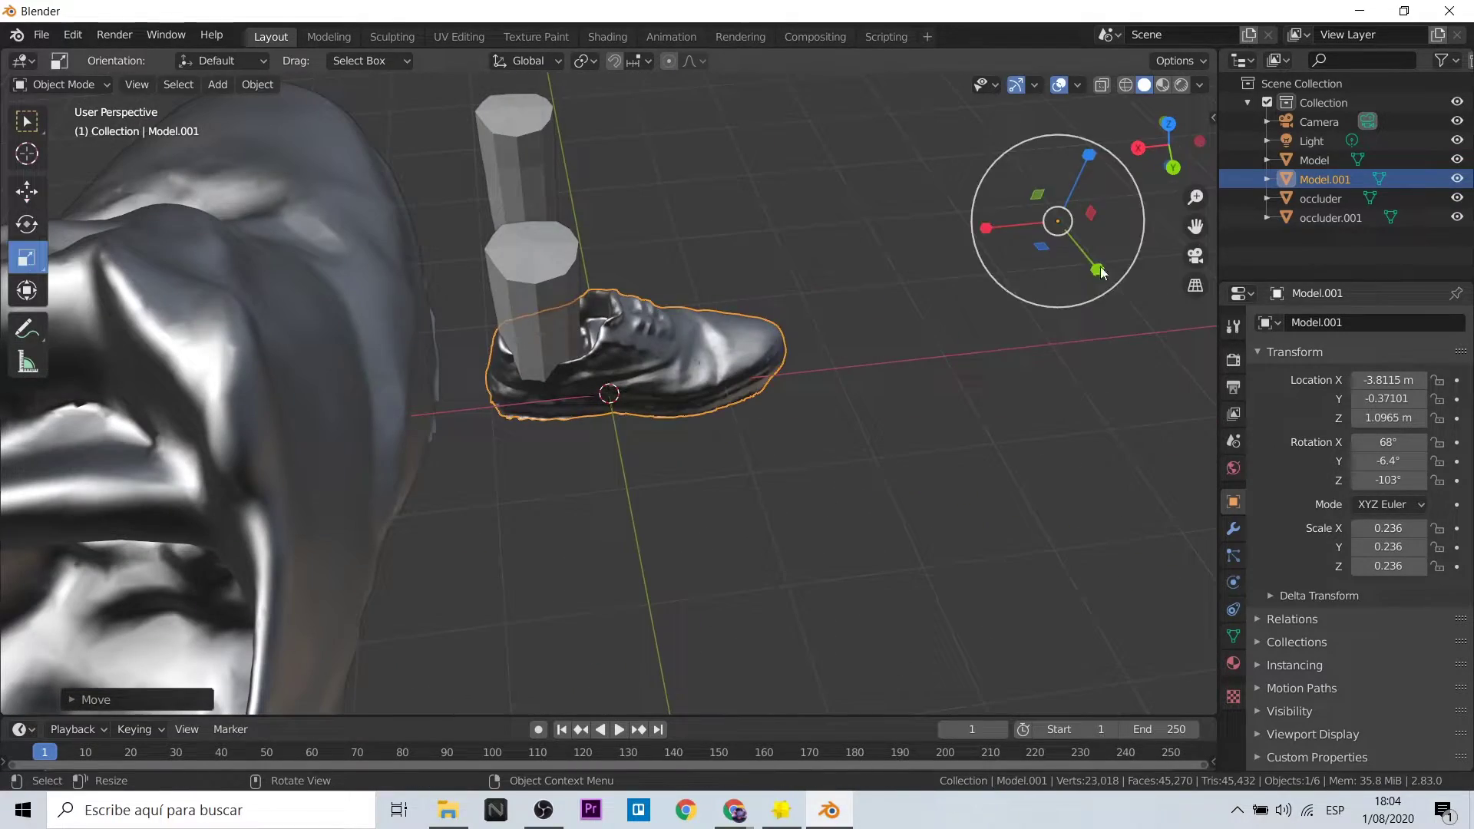
key(s)
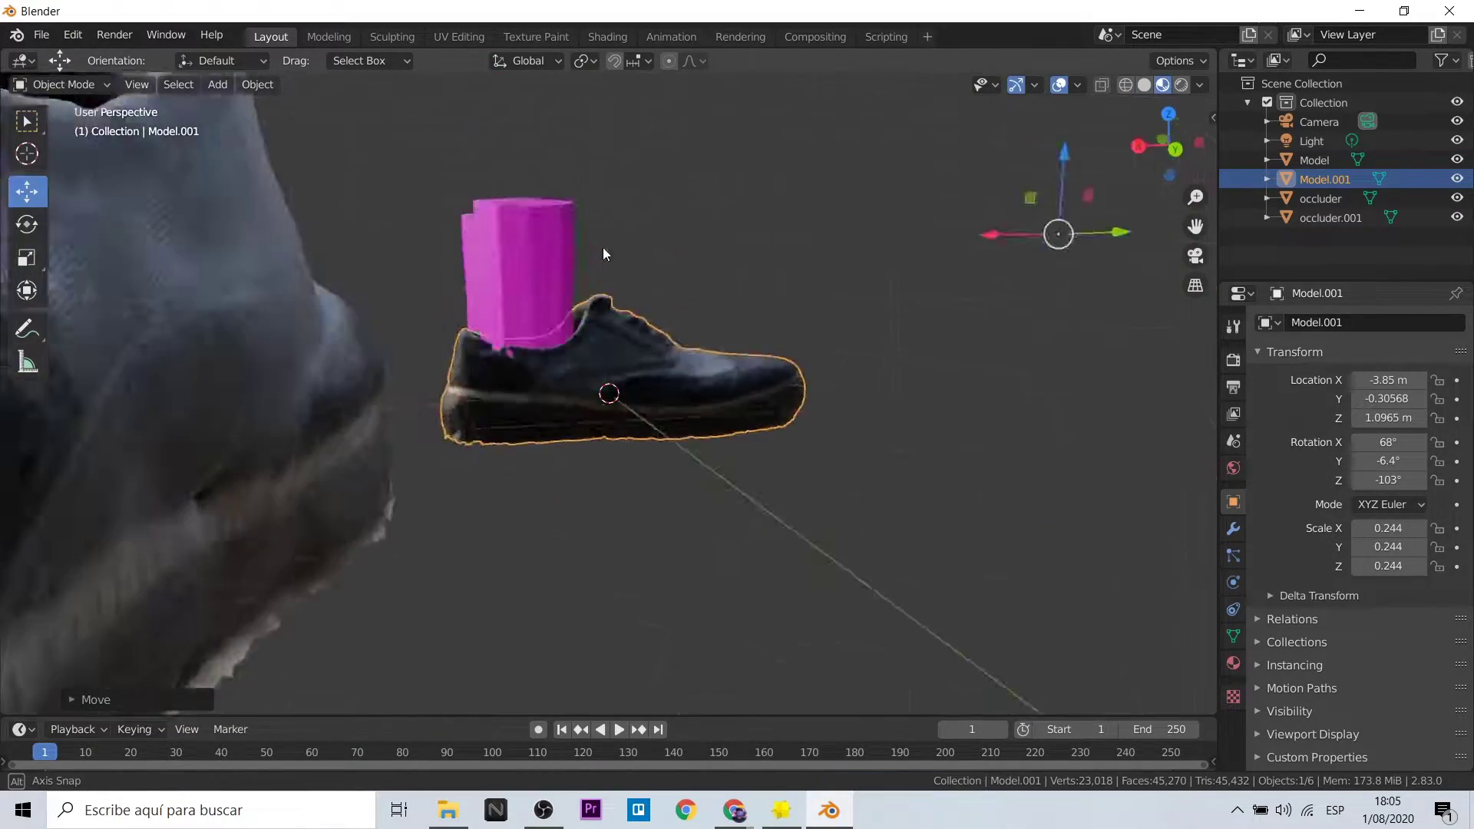
Rotate the Model shoe to face like the fitted one, scale it to about 0.236 and place it under the second occluder
key(r)
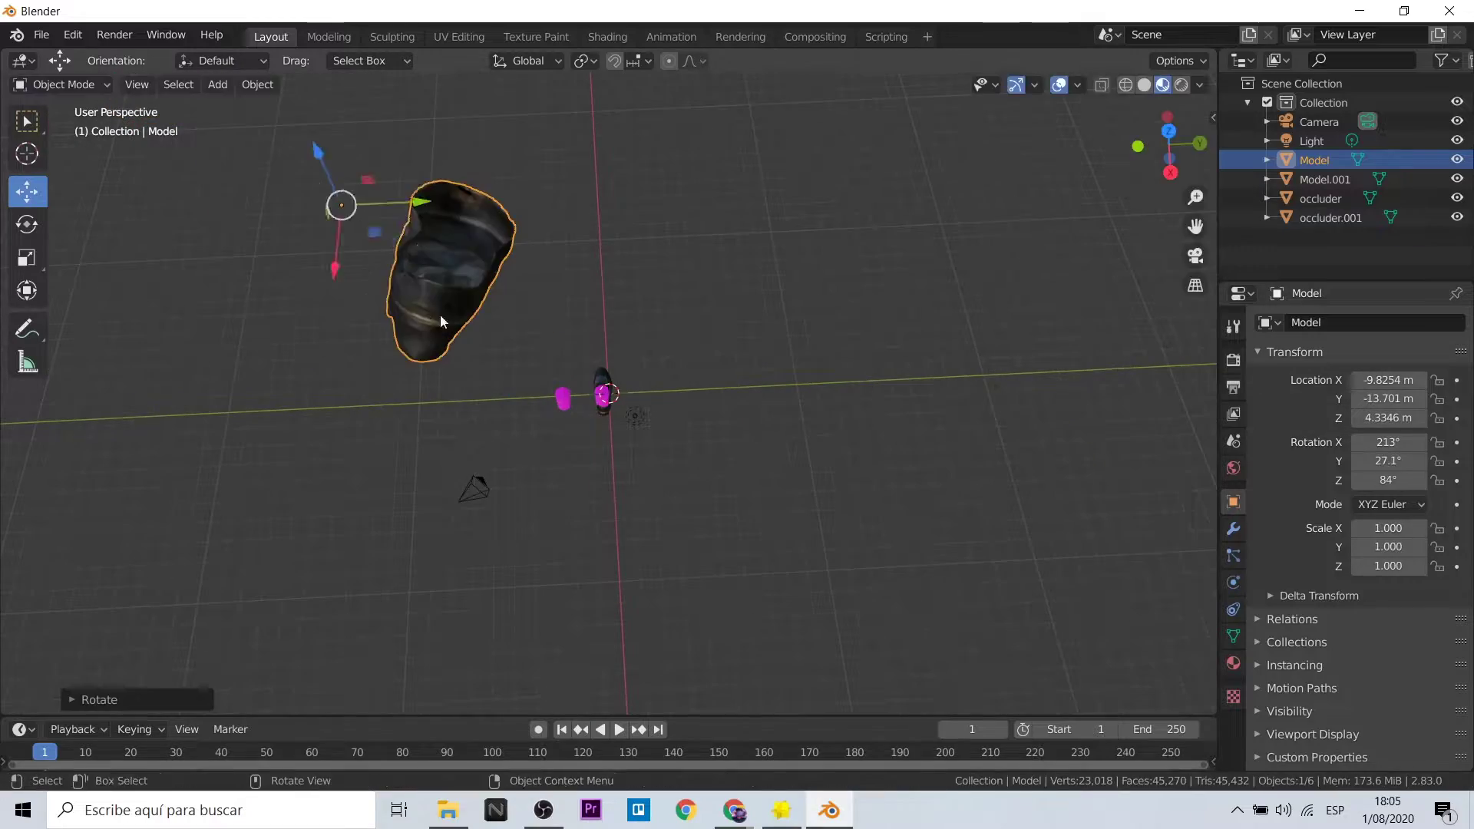
drag(331, 206, 340, 231)
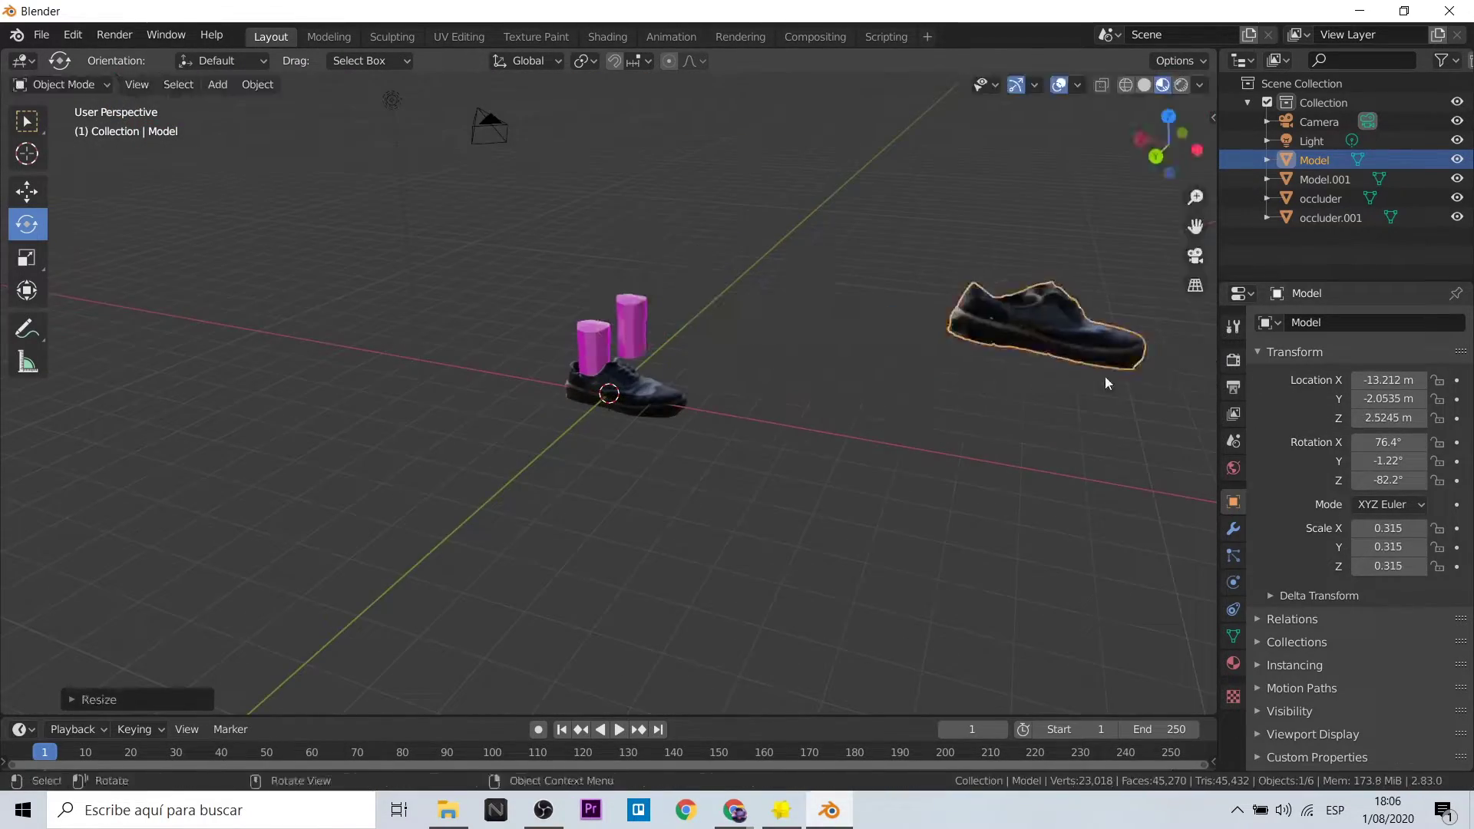
key(s)
key(g)
key(s)
click(520, 388)
key(g)
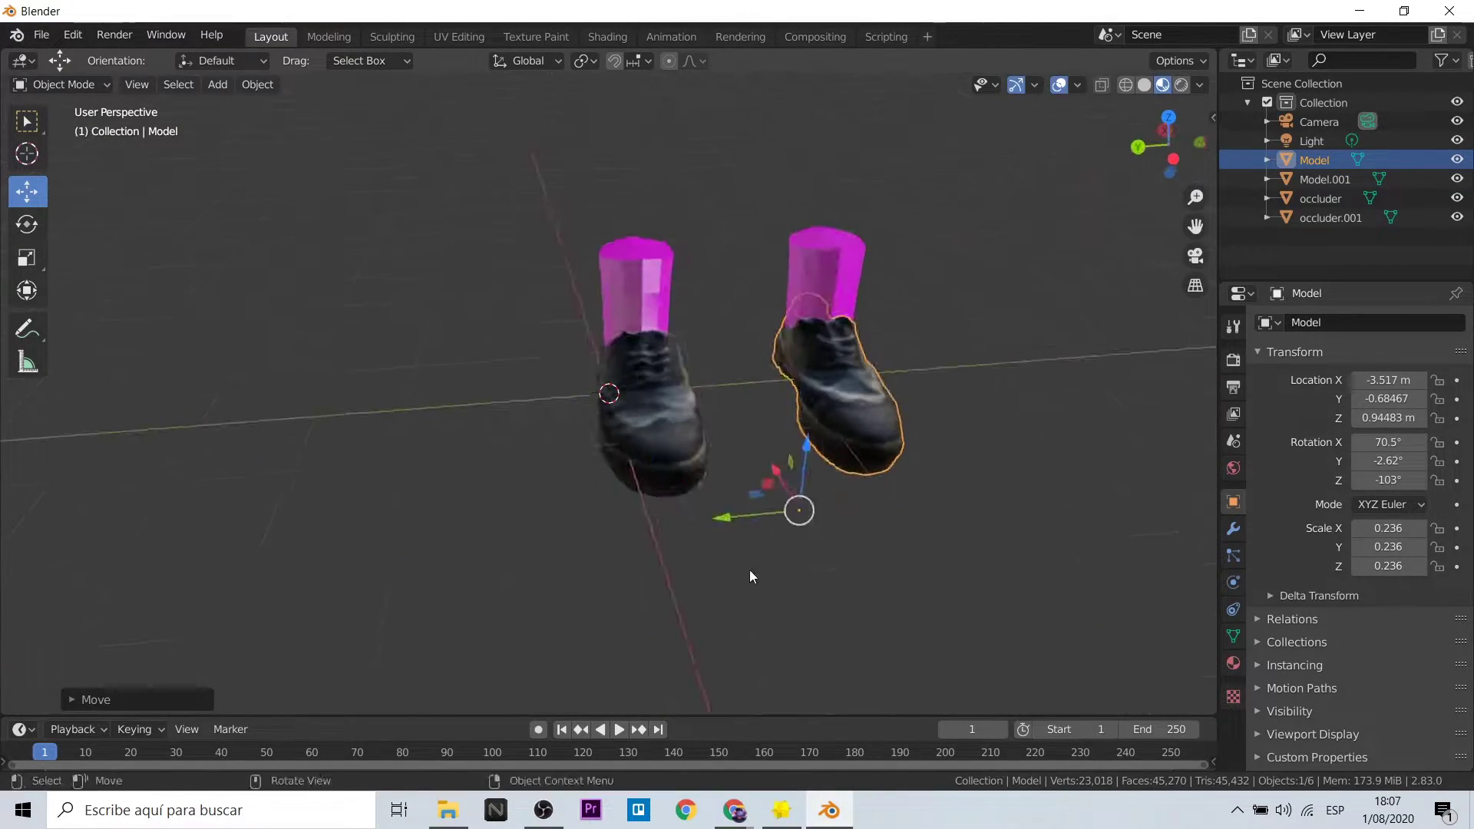
Refine Model to a scale of about 0.237 and a location of about X -3.585 m, Y -0.673 m around its occluder
click(950, 540)
key(s)
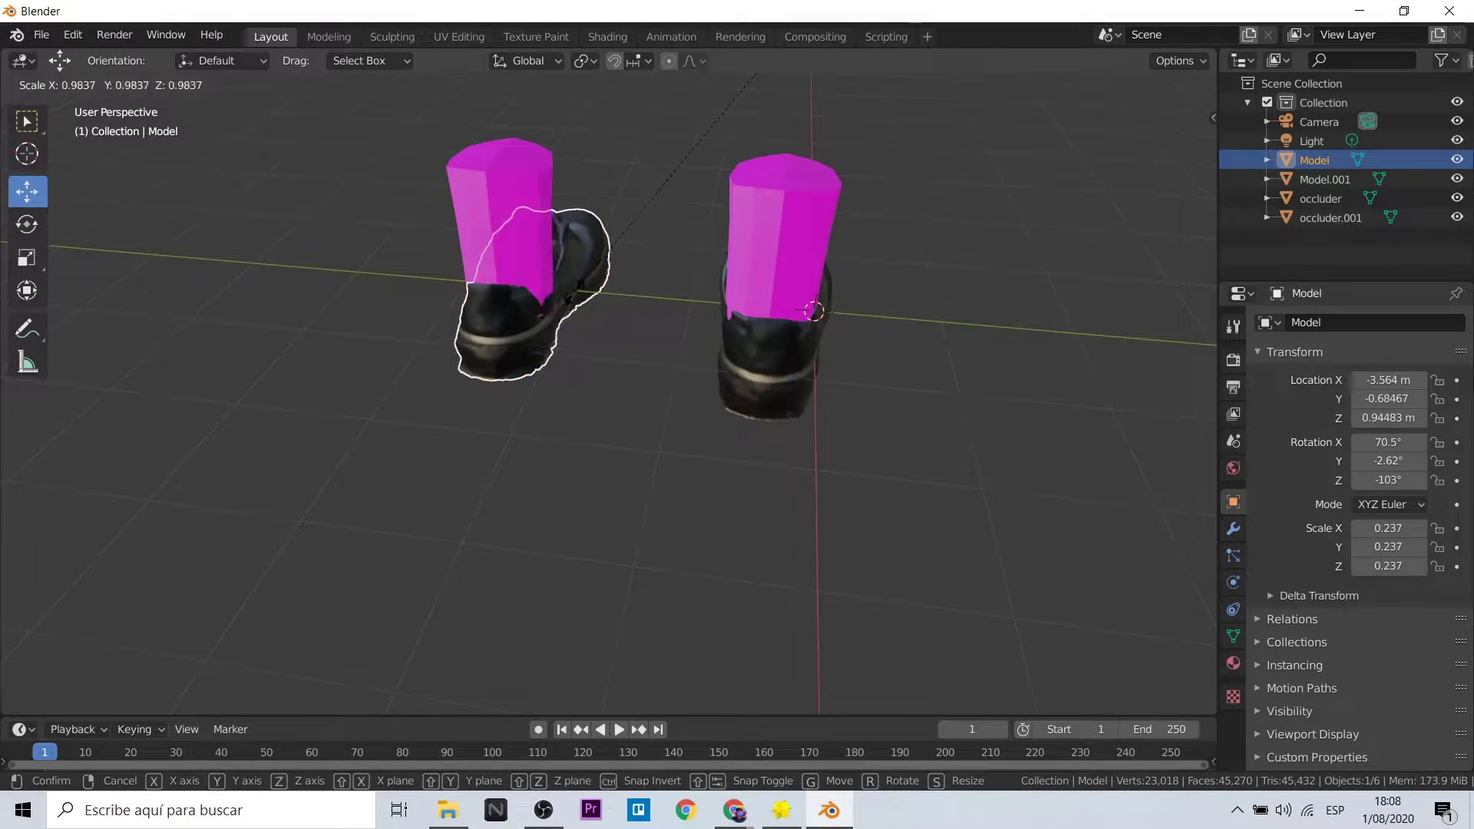
click(765, 233)
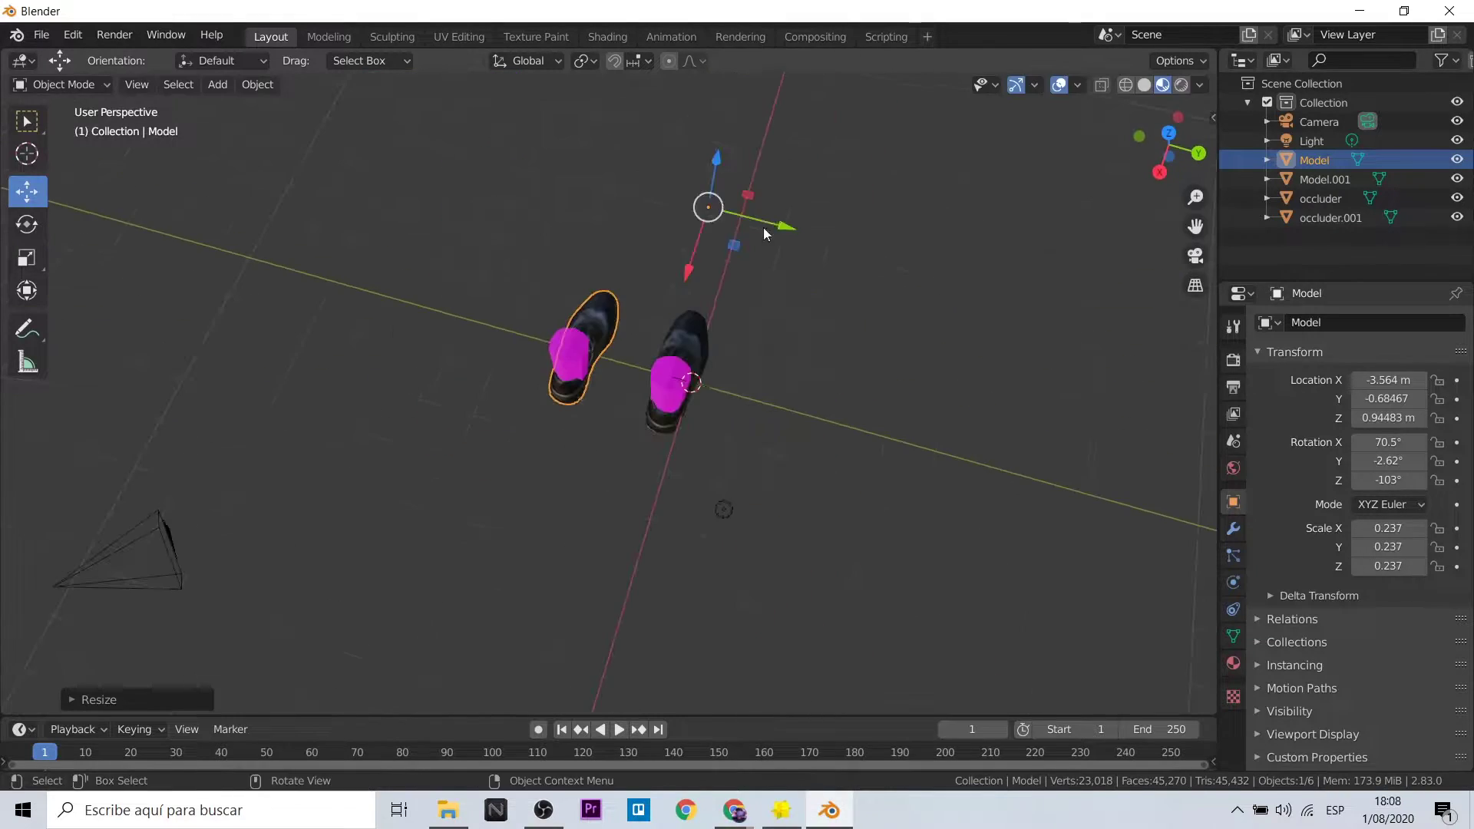
drag(764, 233, 768, 235)
middle_drag(767, 235, 901, 462)
middle_drag(537, 411, 679, 160)
drag(656, 235, 655, 232)
middle_drag(641, 461, 875, 477)
Export the fitted shoes and occluders as shoes_lensstudio.fbx in the Foot Tracking - Lens Studio folder
click(41, 35)
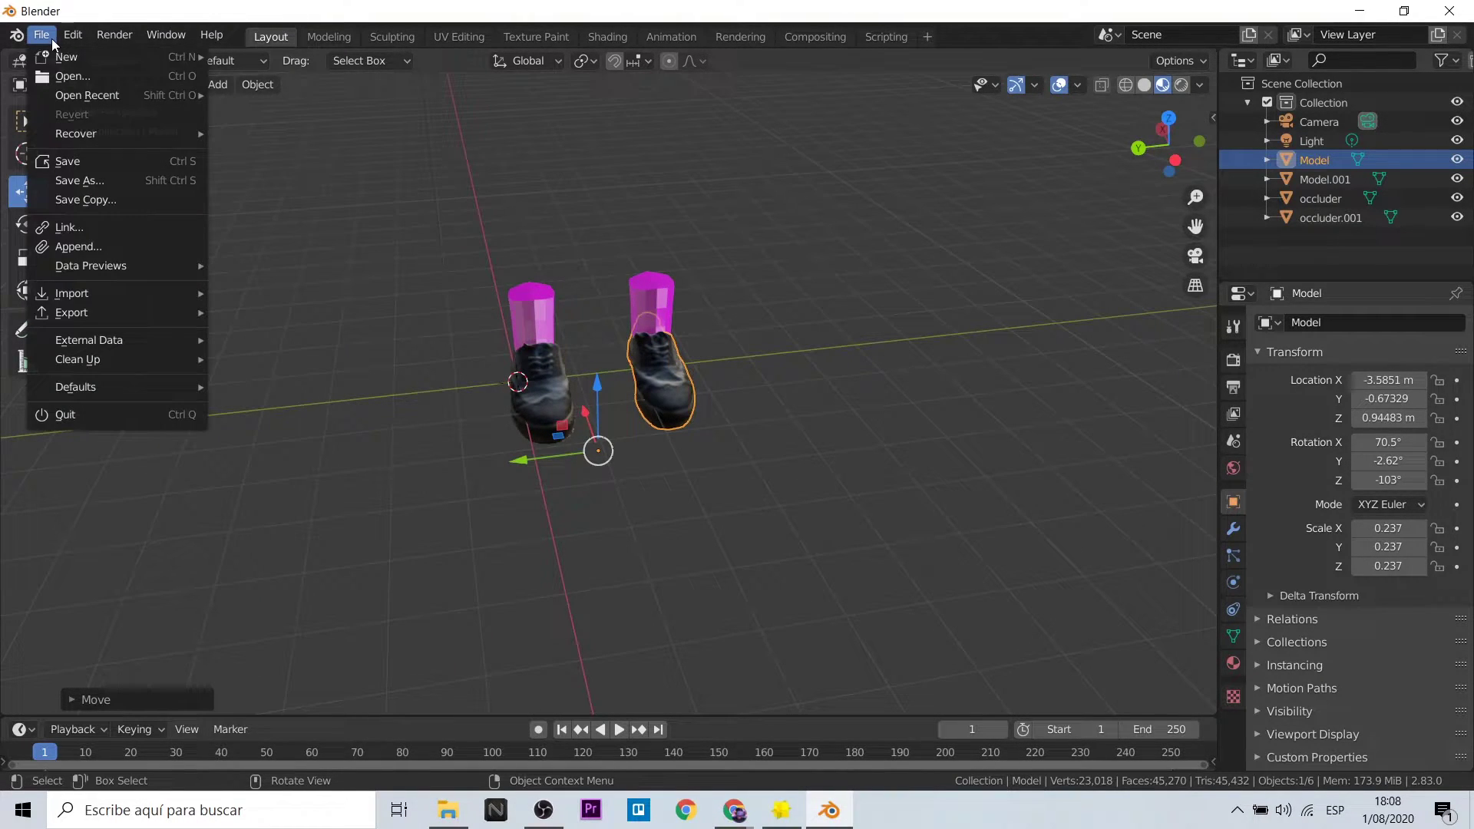
mouse_move(184, 315)
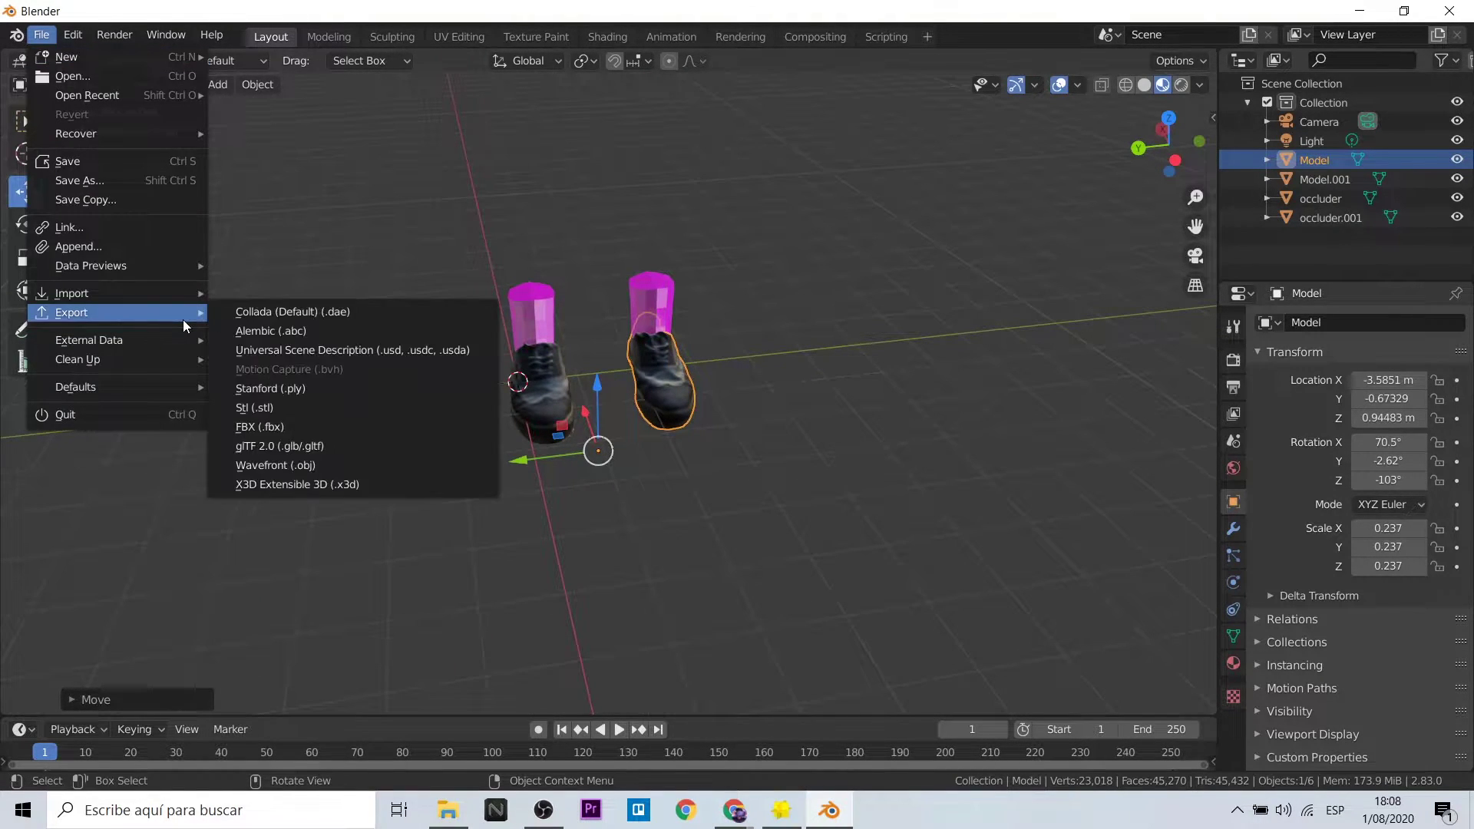
click(378, 433)
click(530, 288)
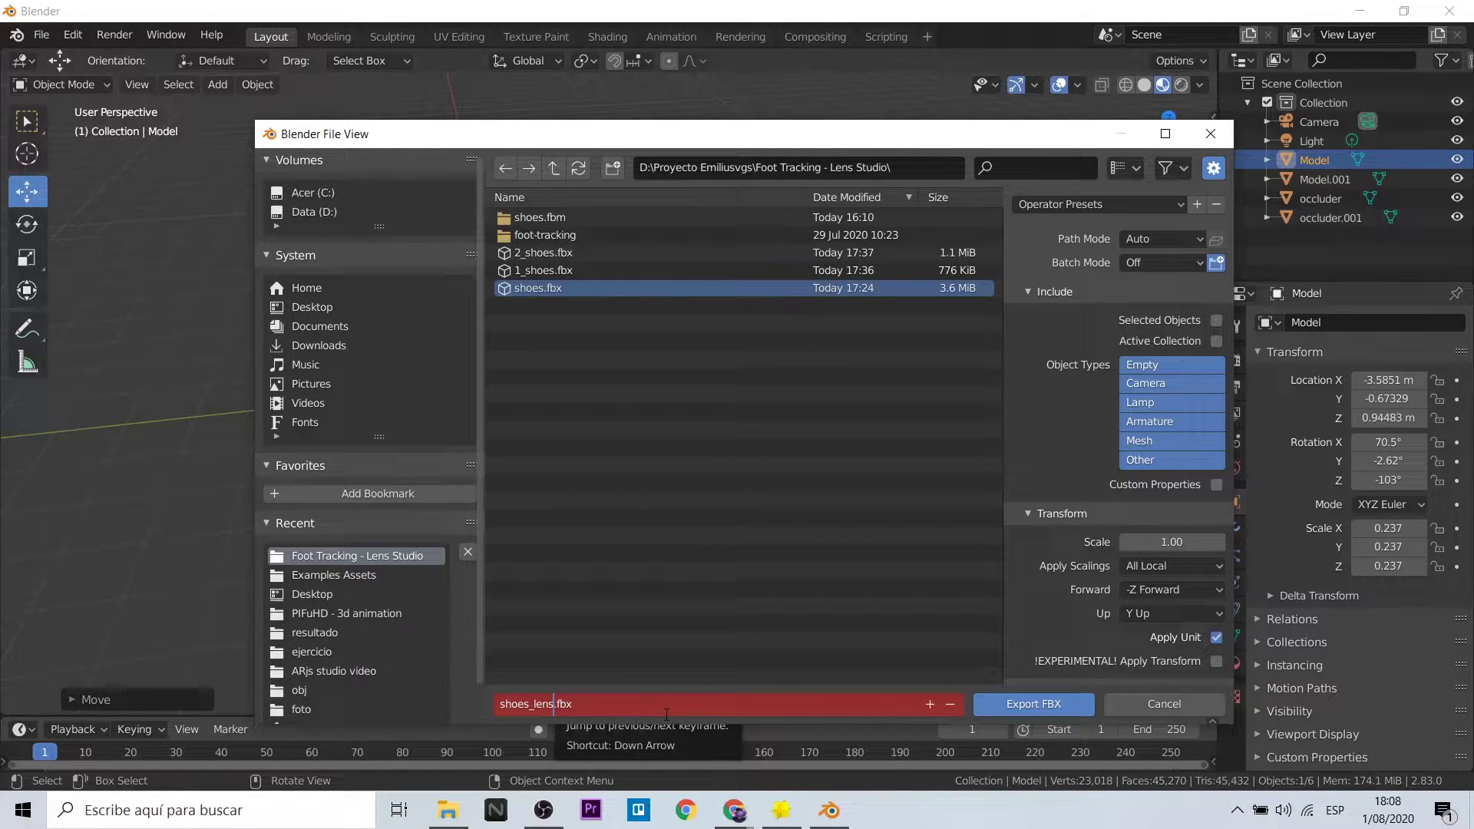
key(Return)
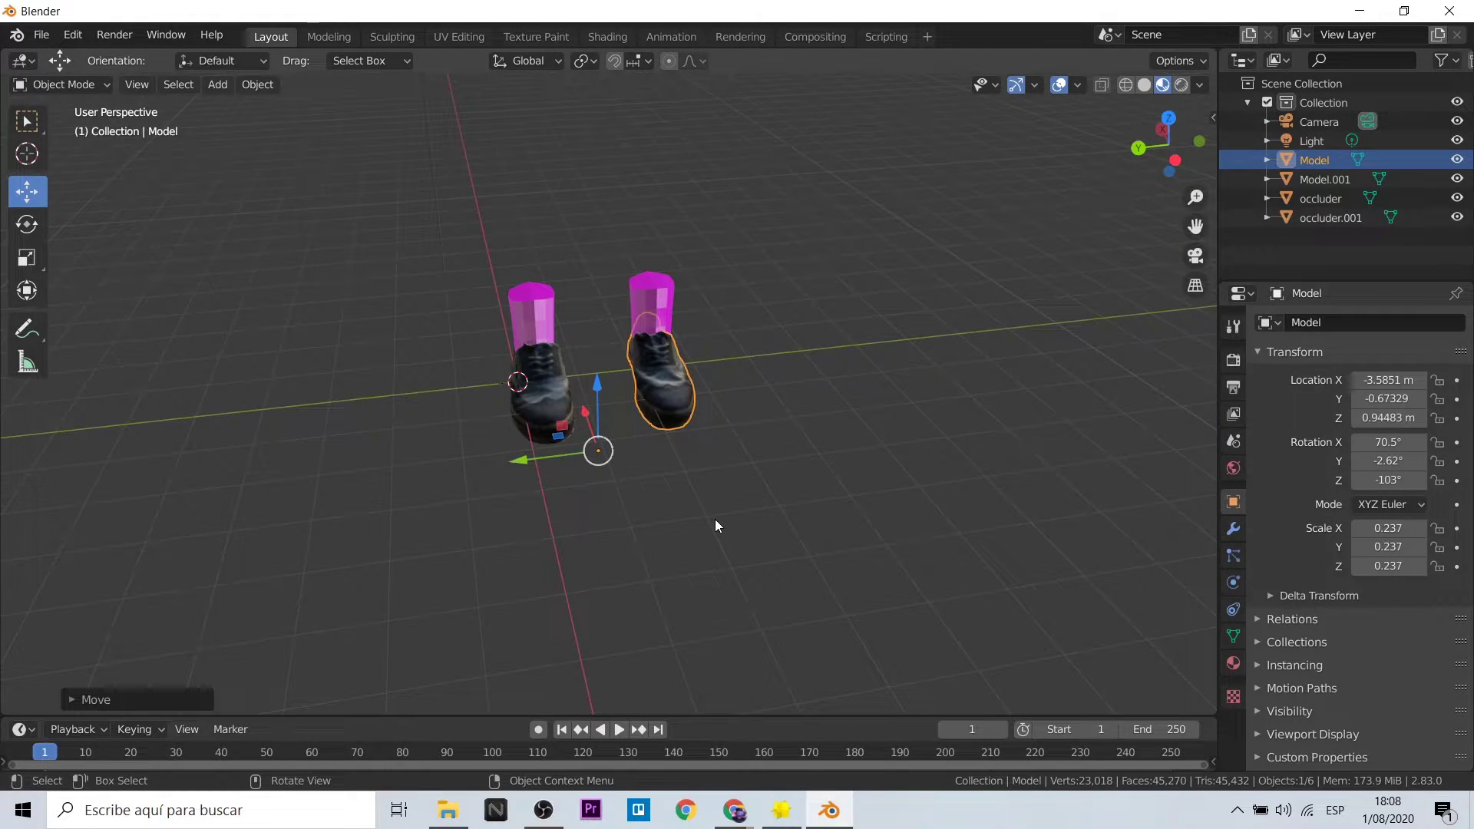
click(39, 36)
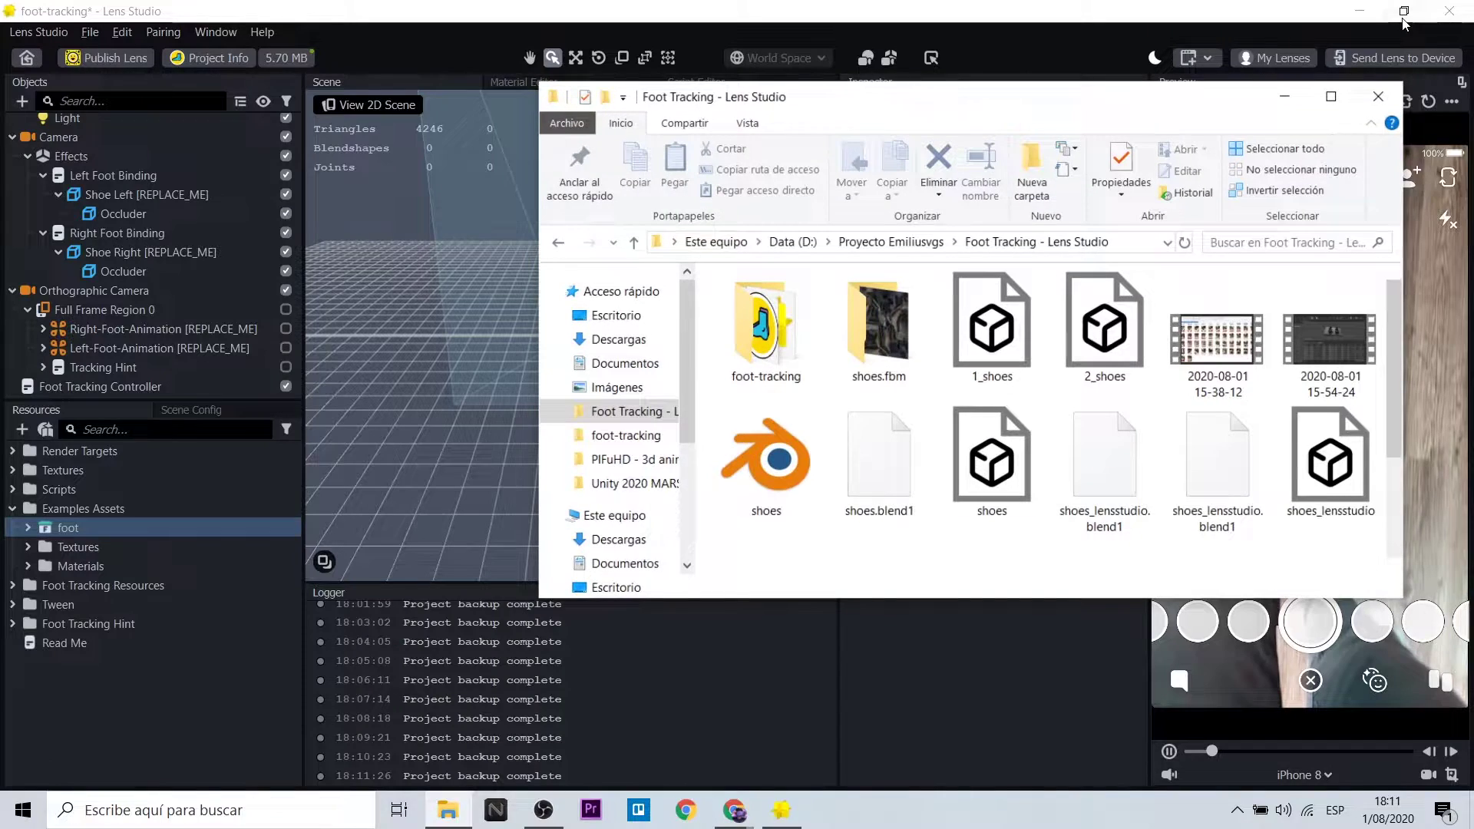
Switch to Lens Studio and import shoes_lensstudio.fbx into the project resources with the default FBX import options
scroll(1303, 488, down, 3)
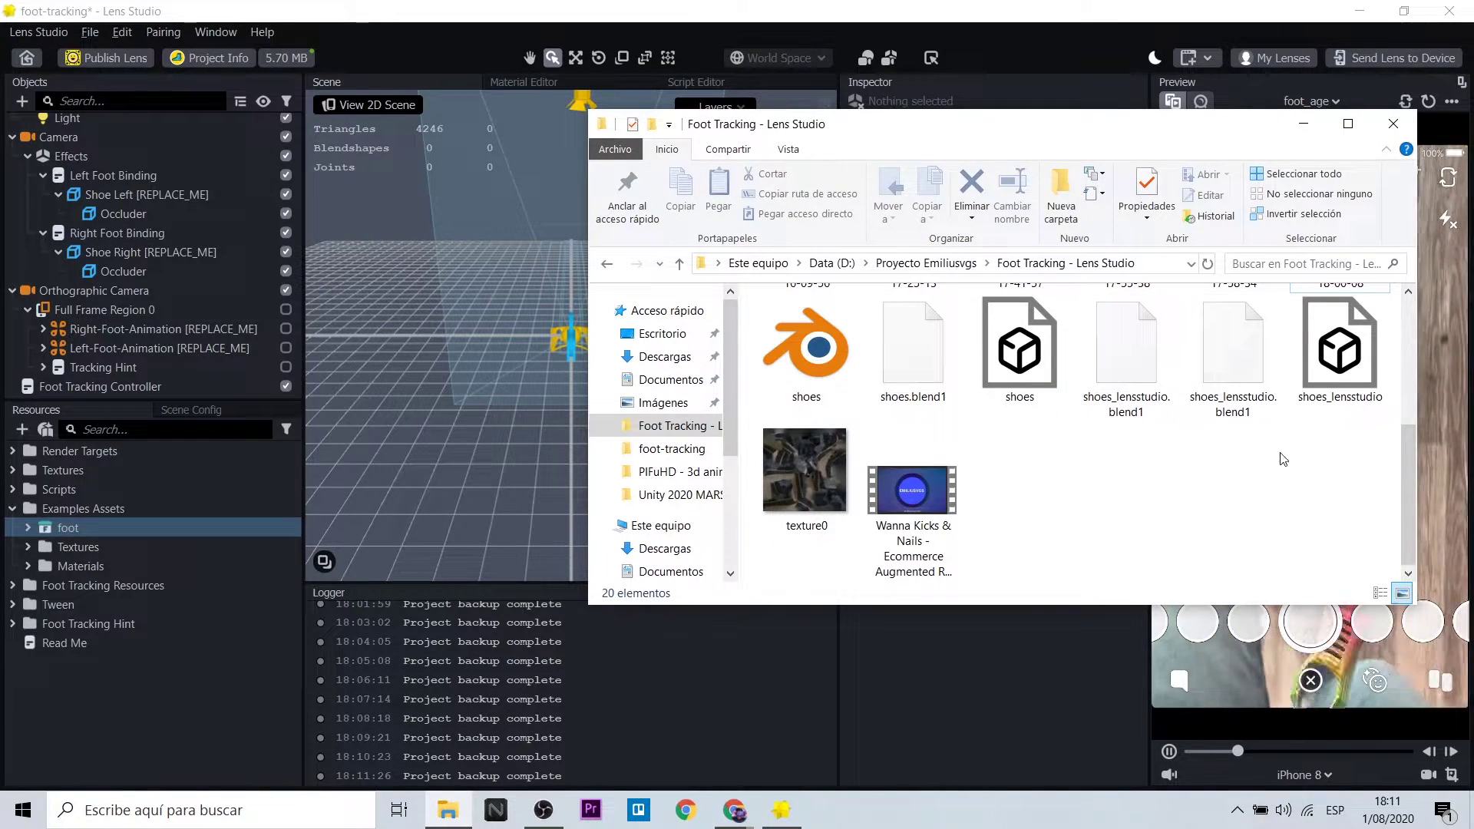
drag(111, 662, 103, 700)
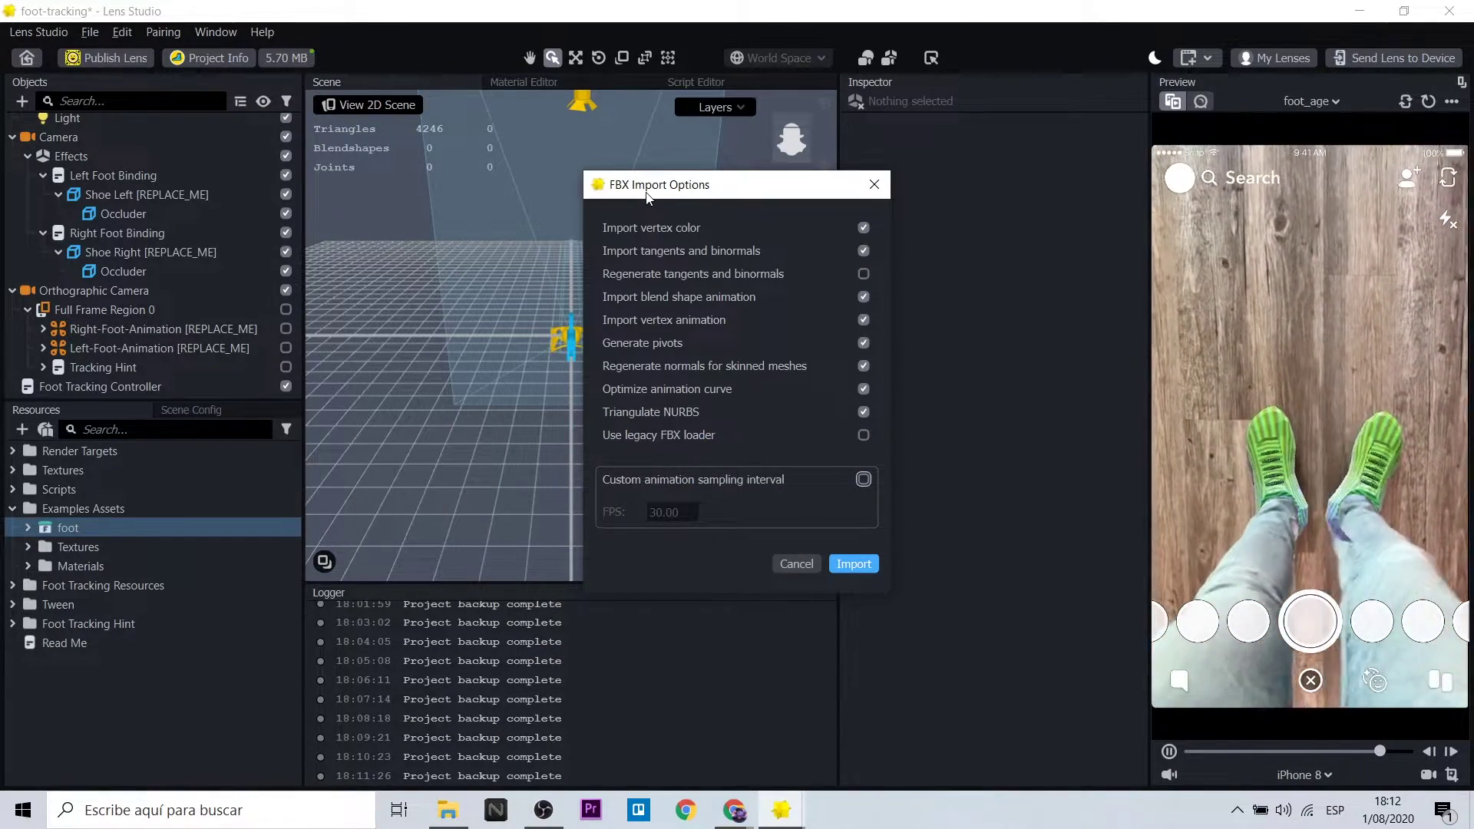
click(873, 568)
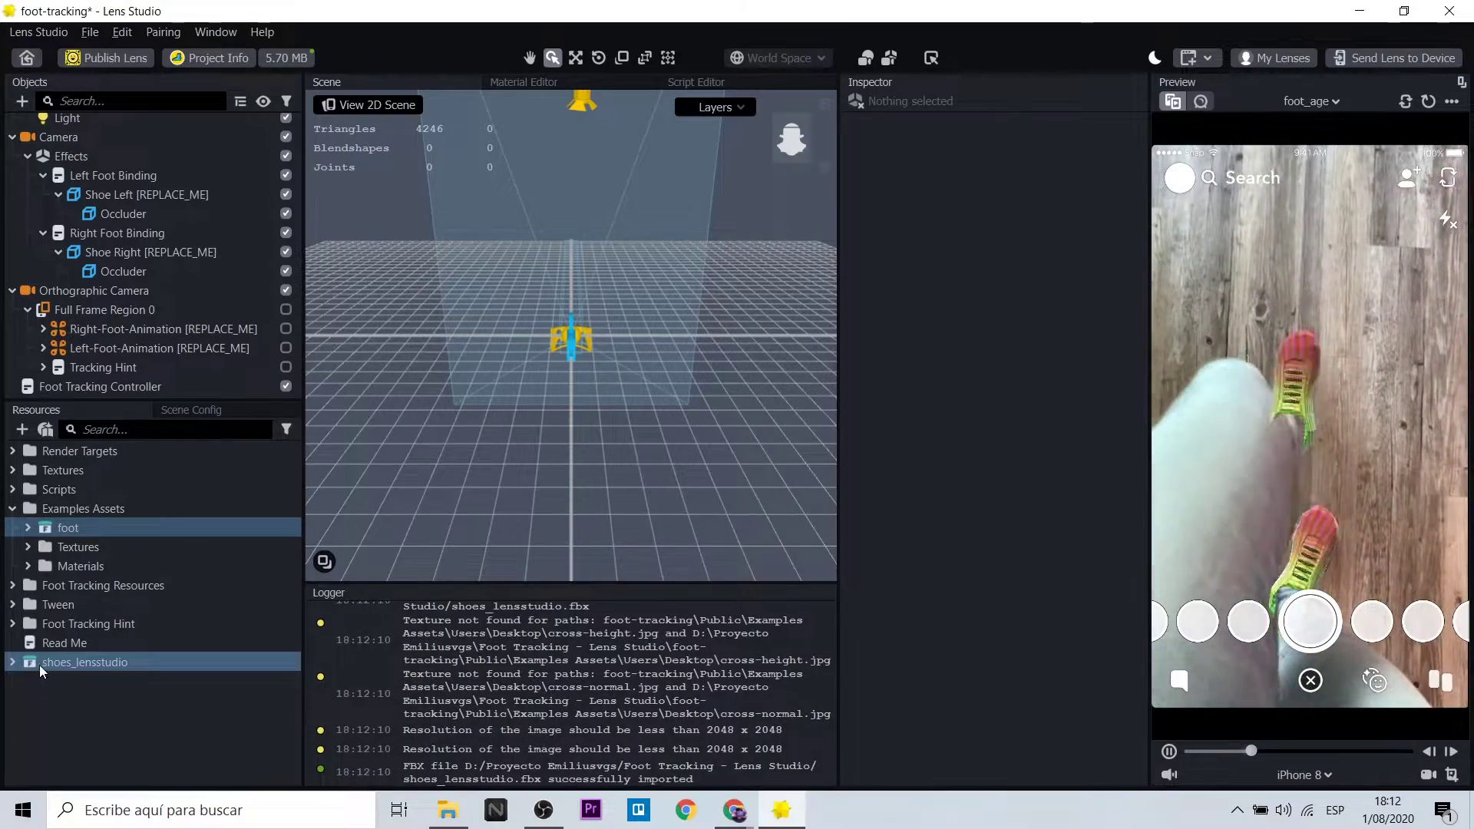
Remove the foot-1 material from both the Shoe Left [REPLACE_ME] and Shoe Right [REPLACE_ME] objects
alt+drag(574, 353, 560, 373)
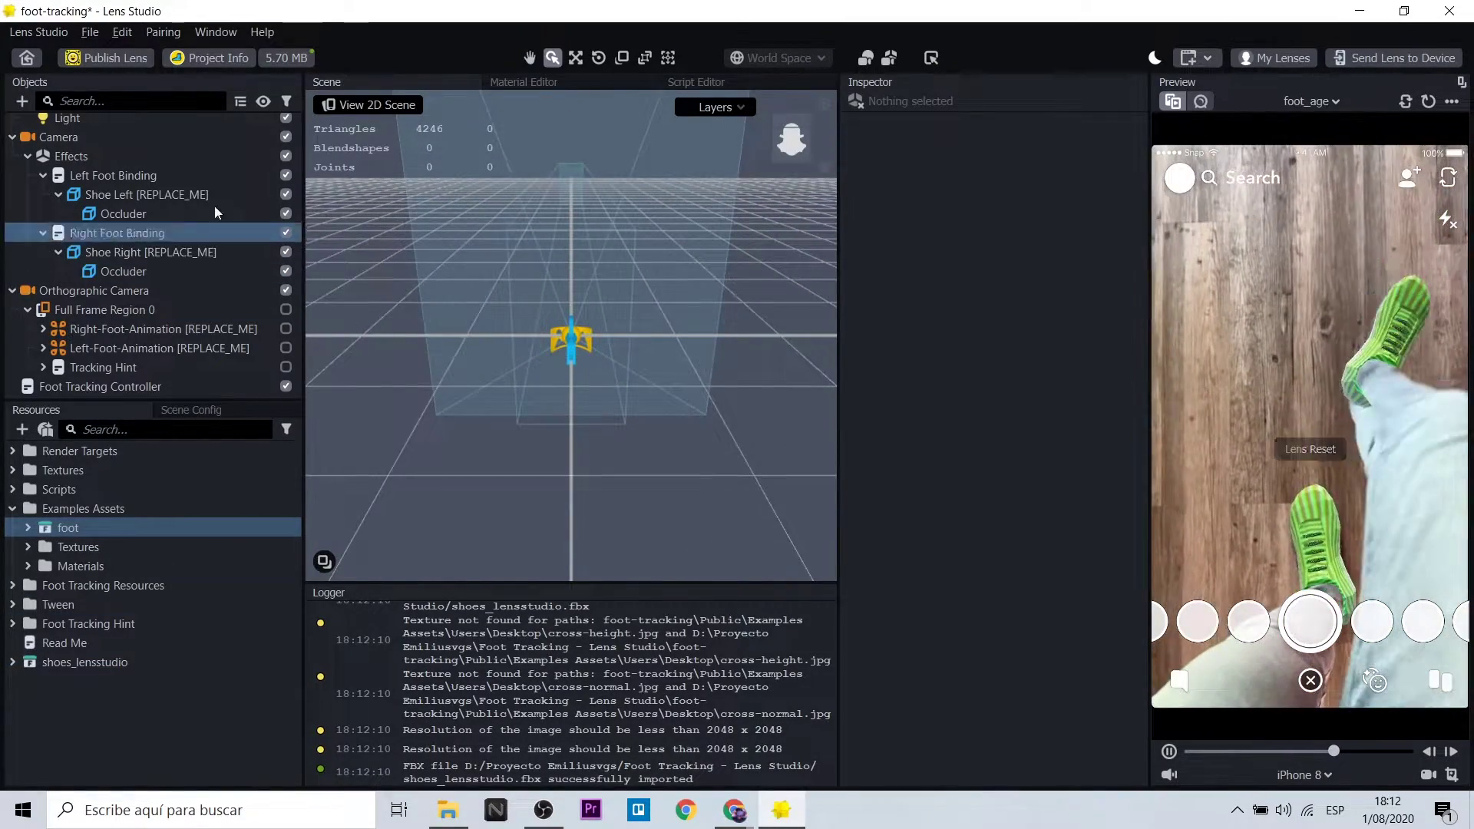
click(203, 192)
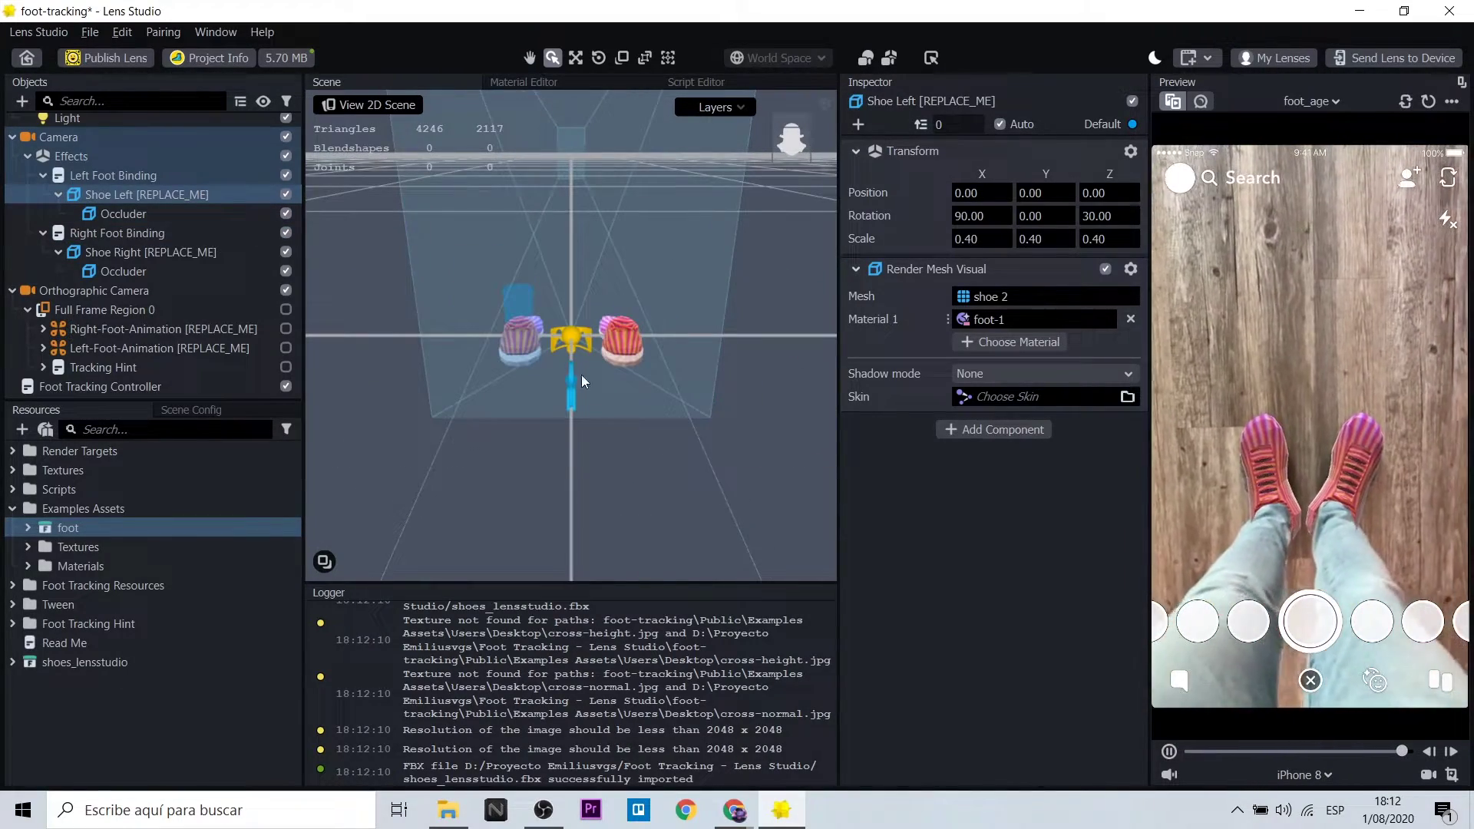
click(196, 197)
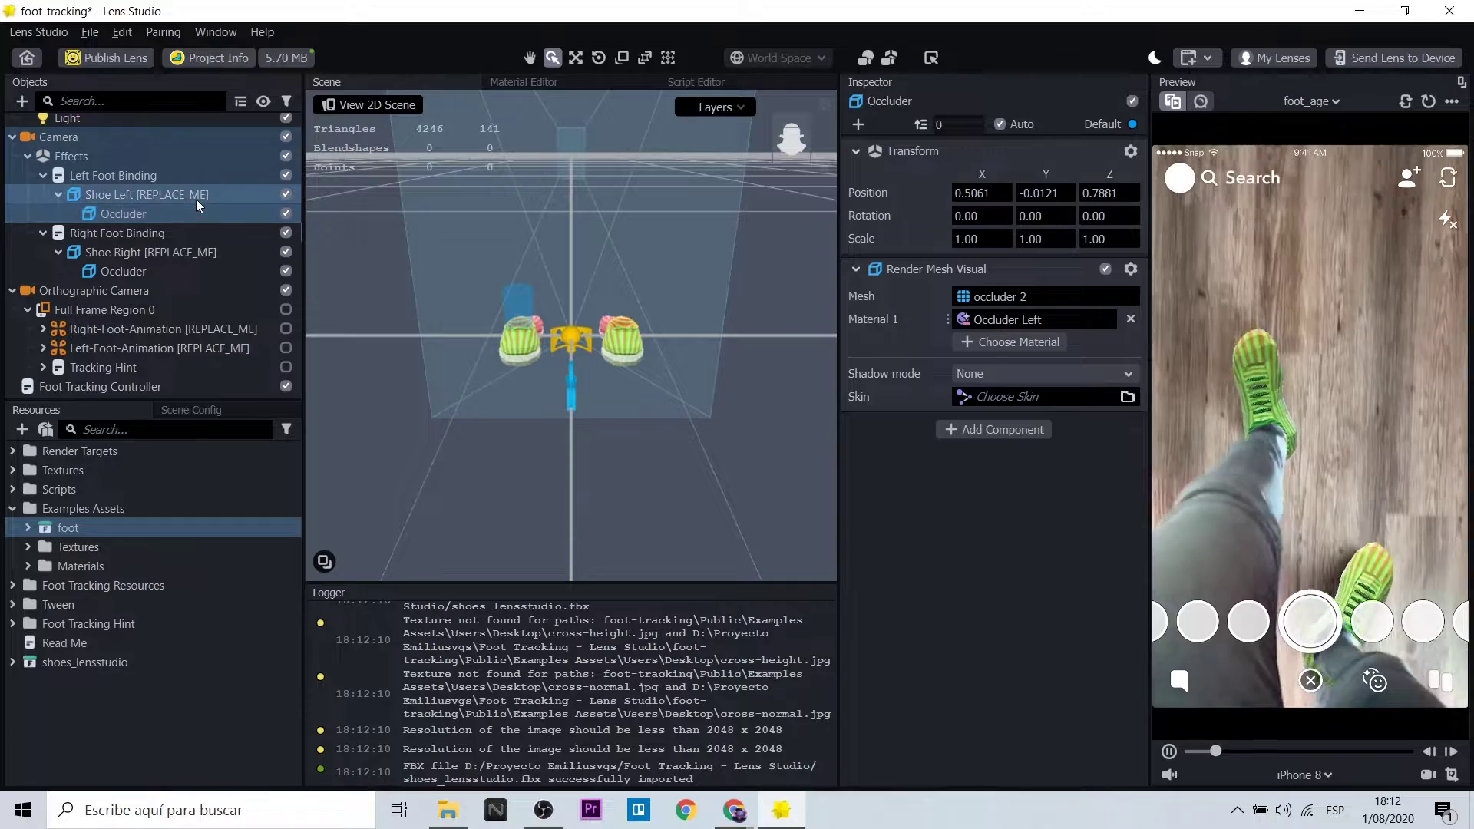
click(172, 253)
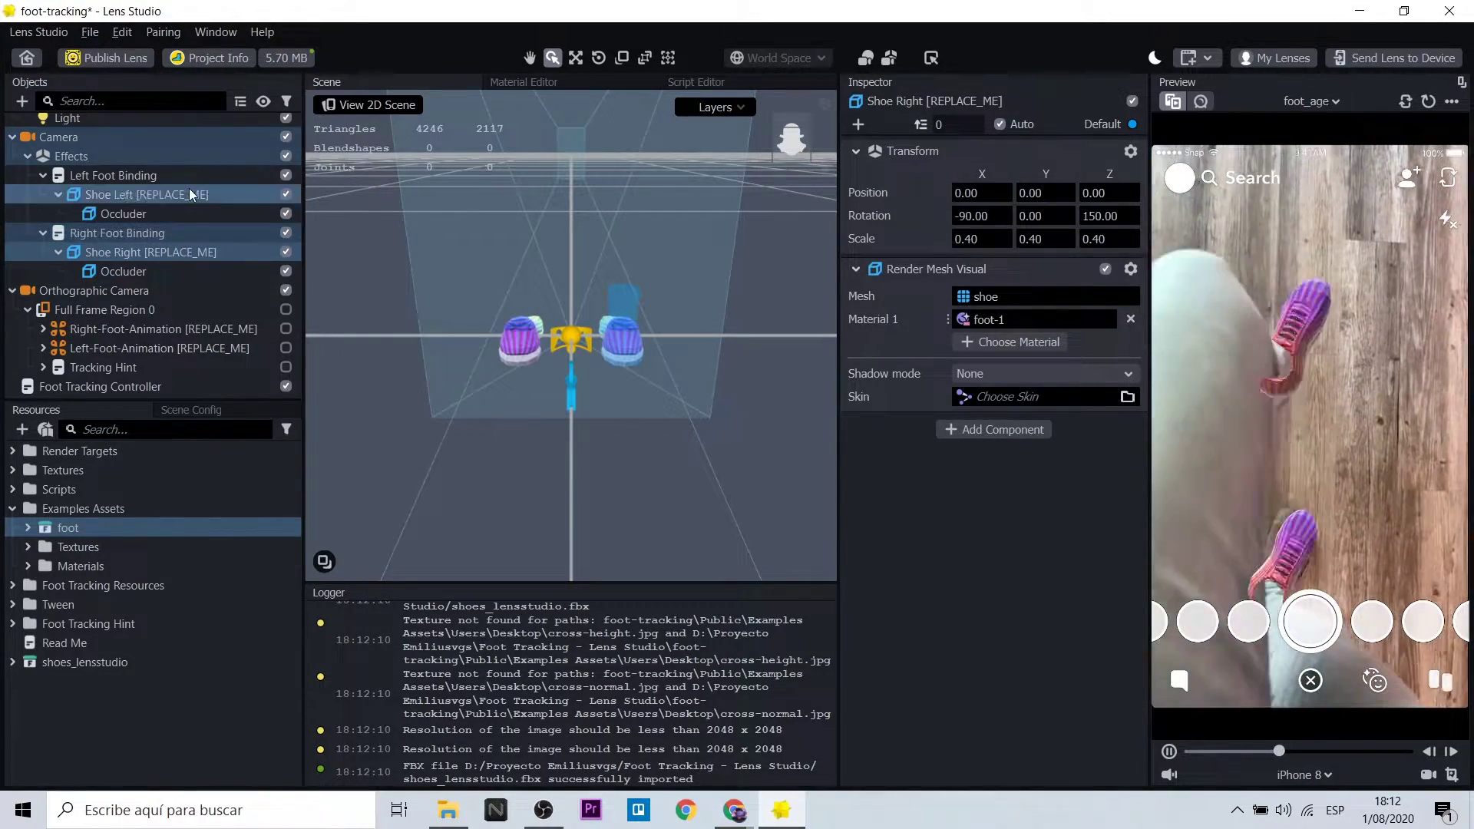
click(168, 197)
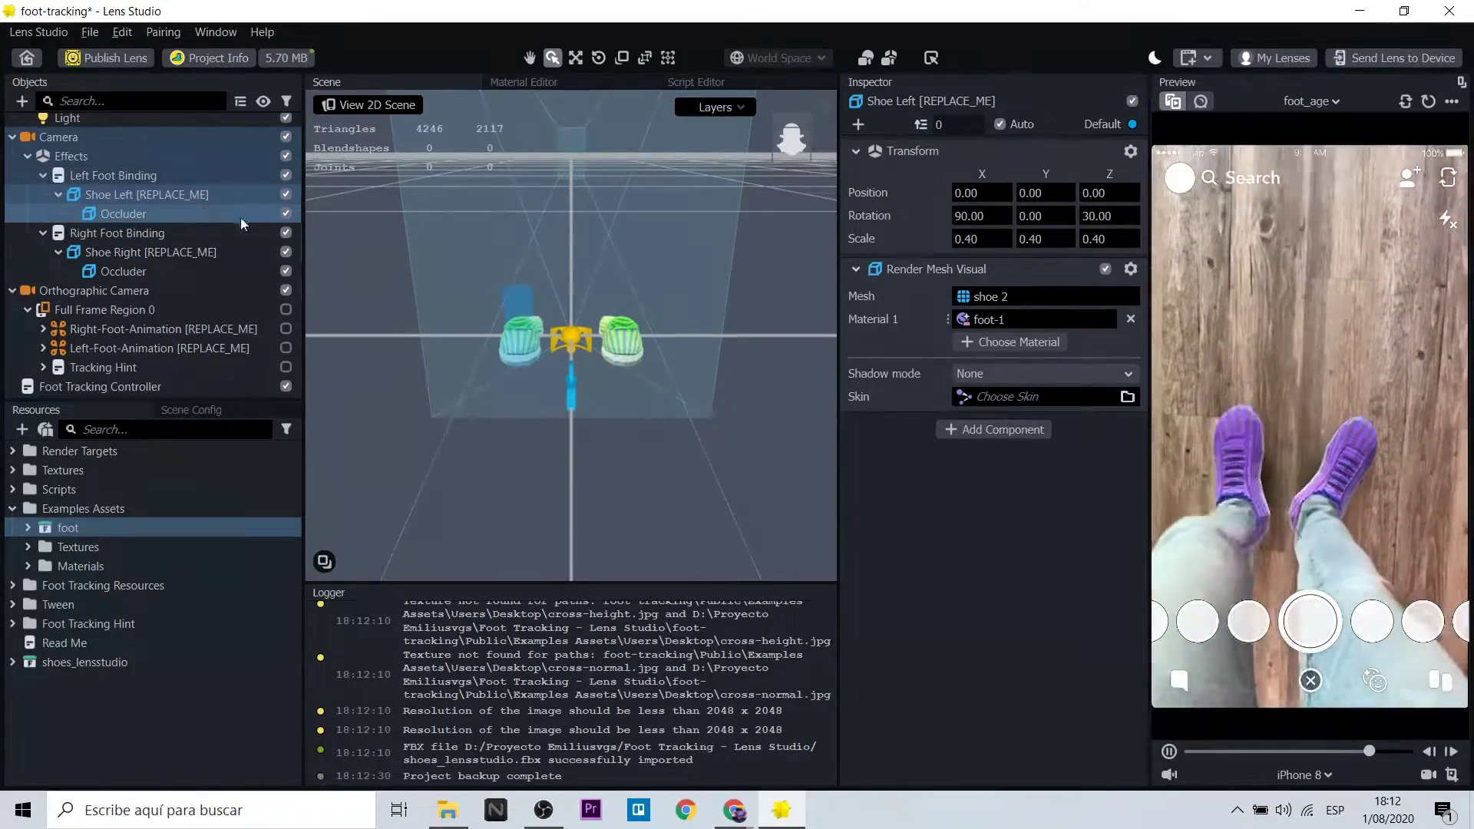
click(1131, 319)
click(151, 253)
click(1130, 319)
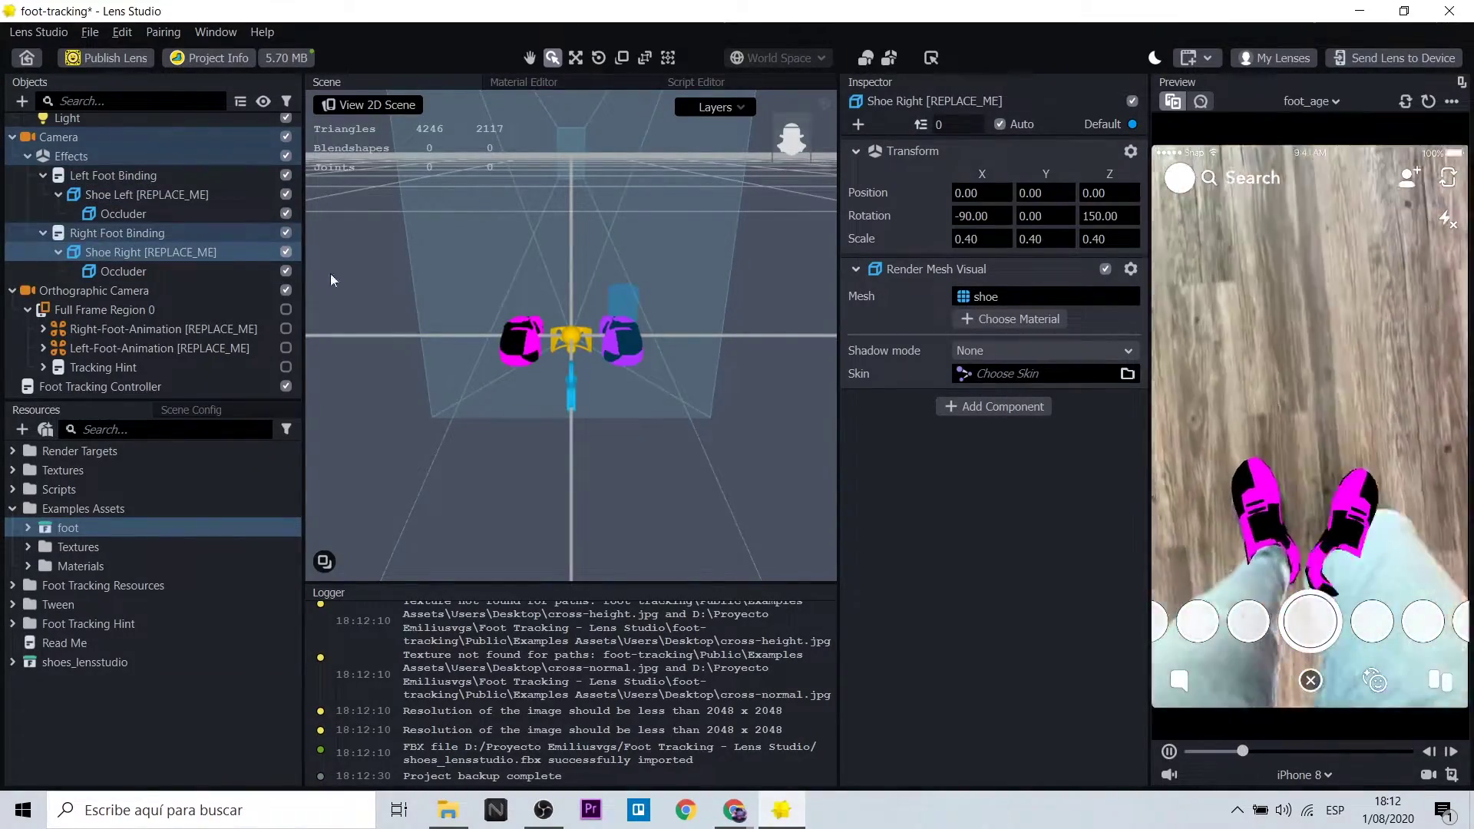
Replace the mesh of Shoe Left [REPLACE_ME] with the Model mesh from shoes_lensstudio
click(161, 195)
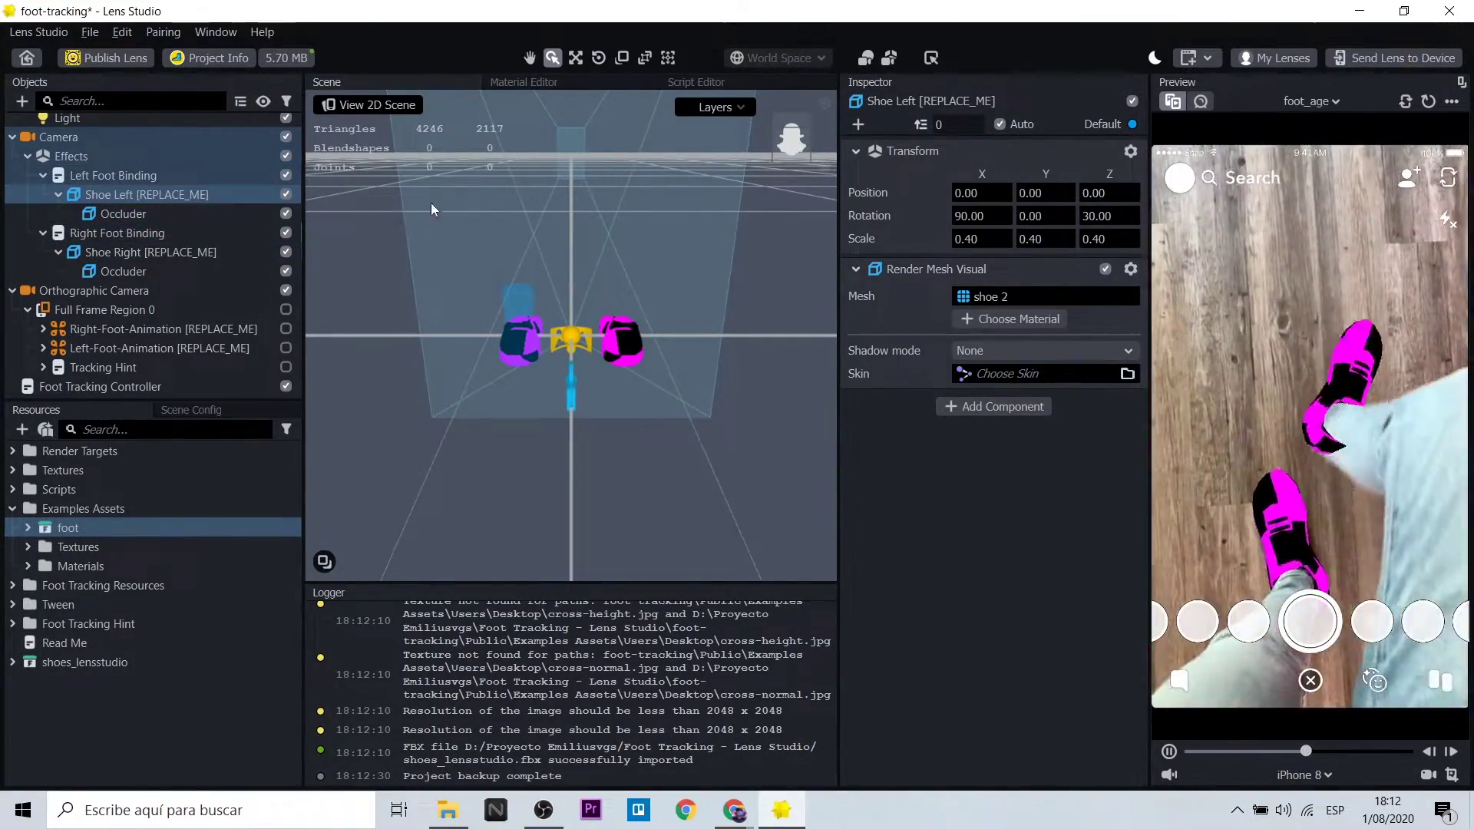
click(976, 297)
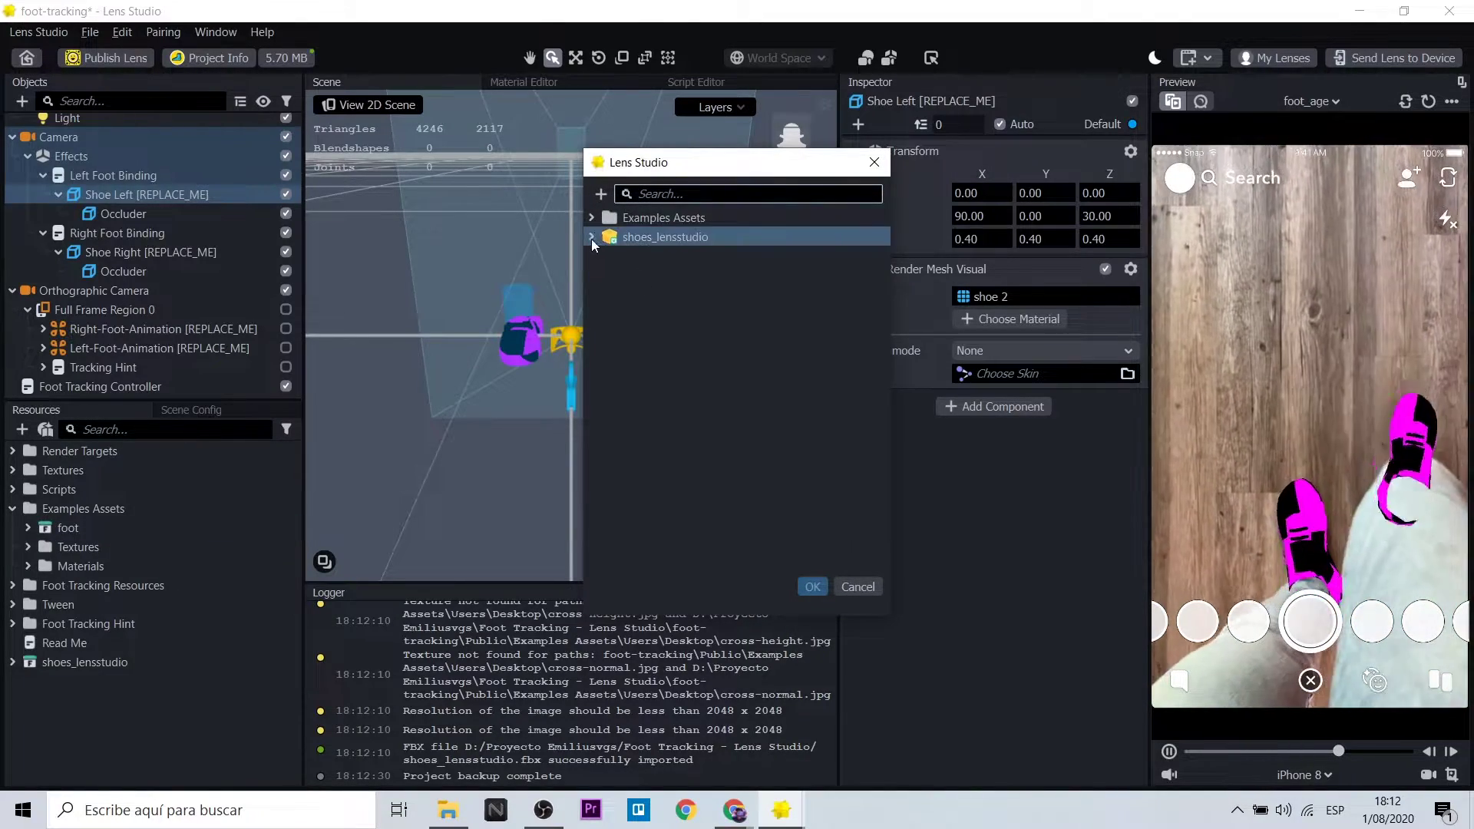
click(591, 237)
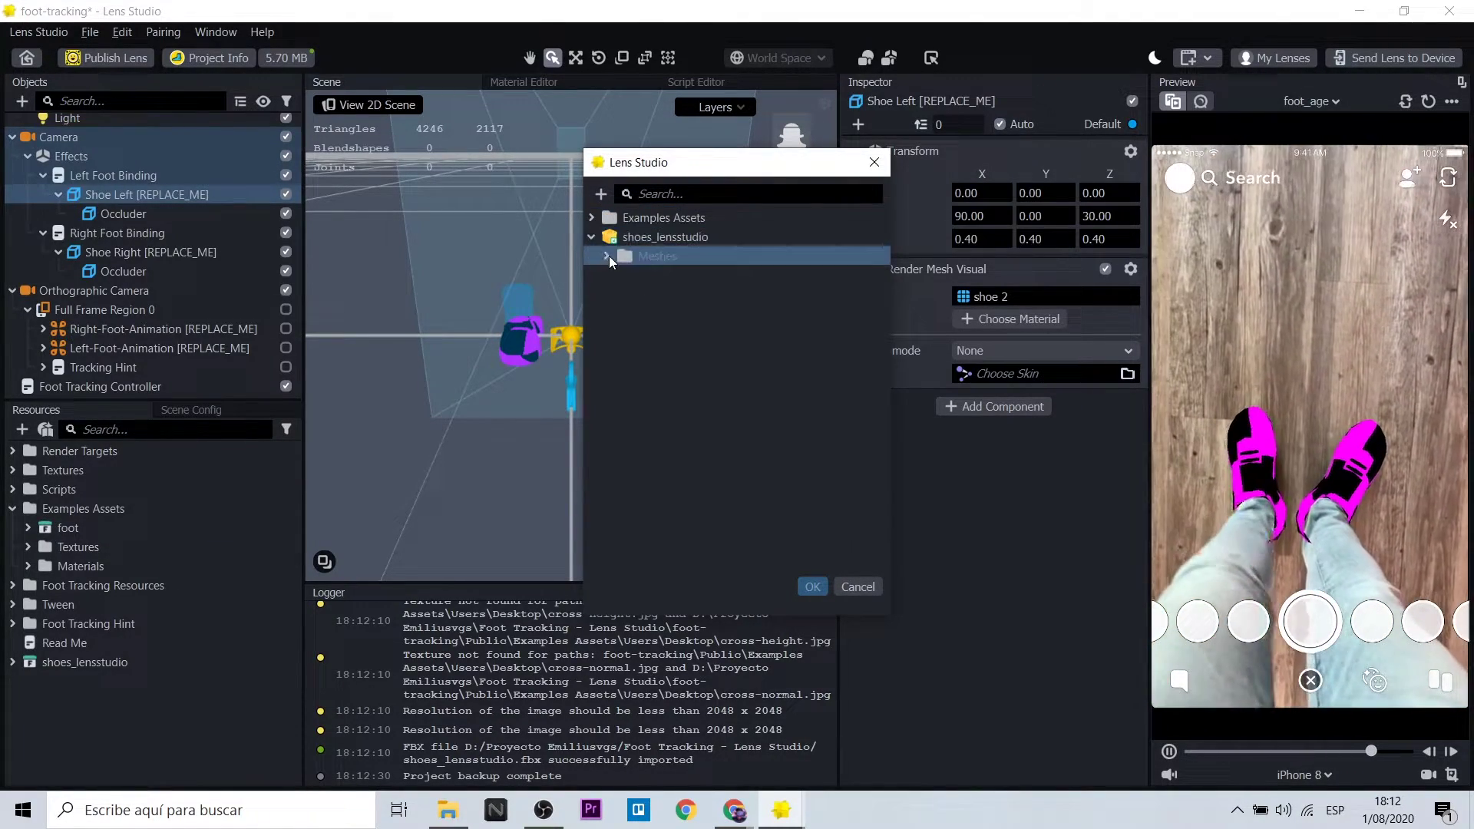
click(608, 255)
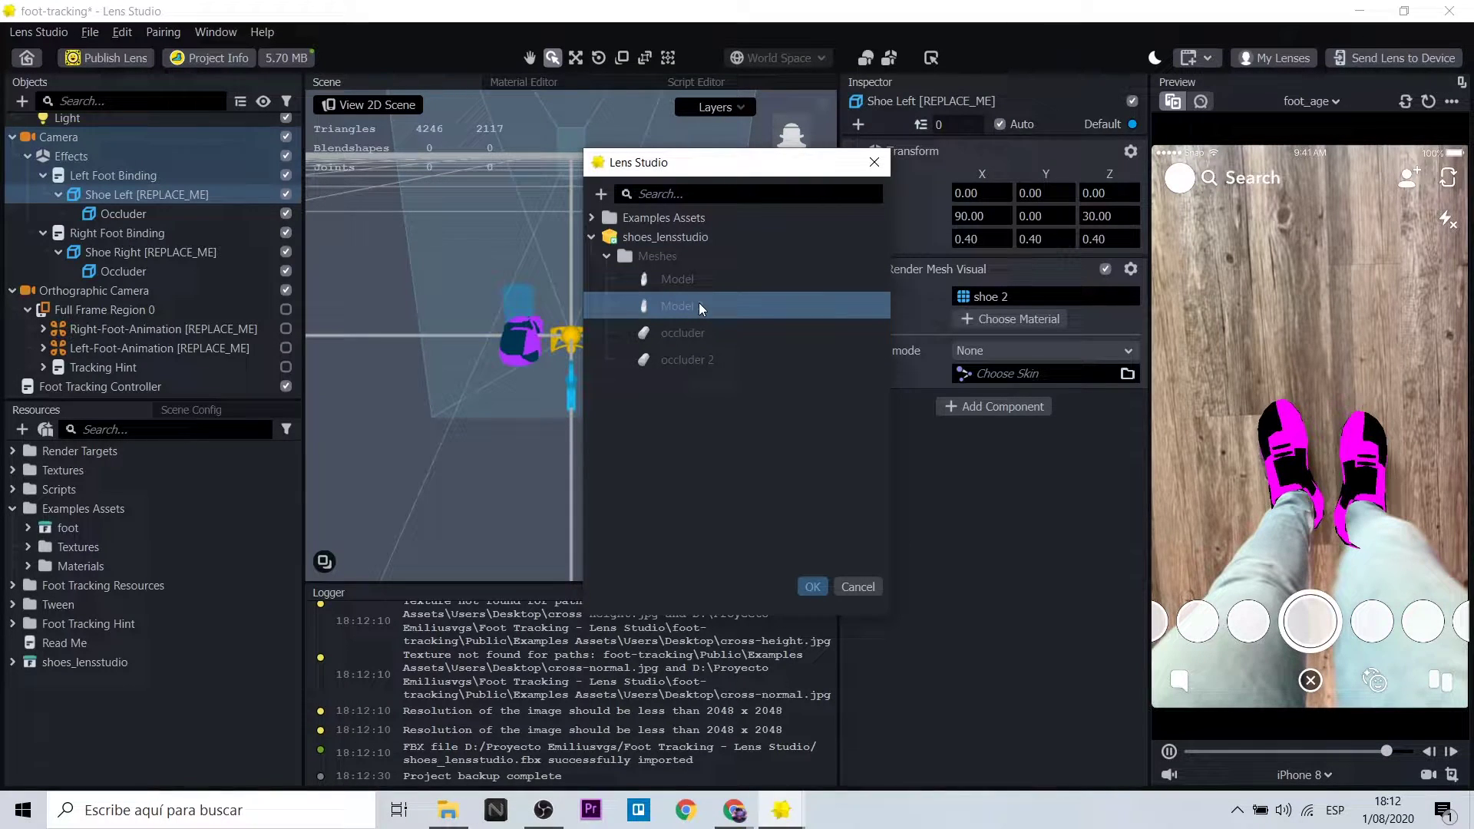
click(693, 276)
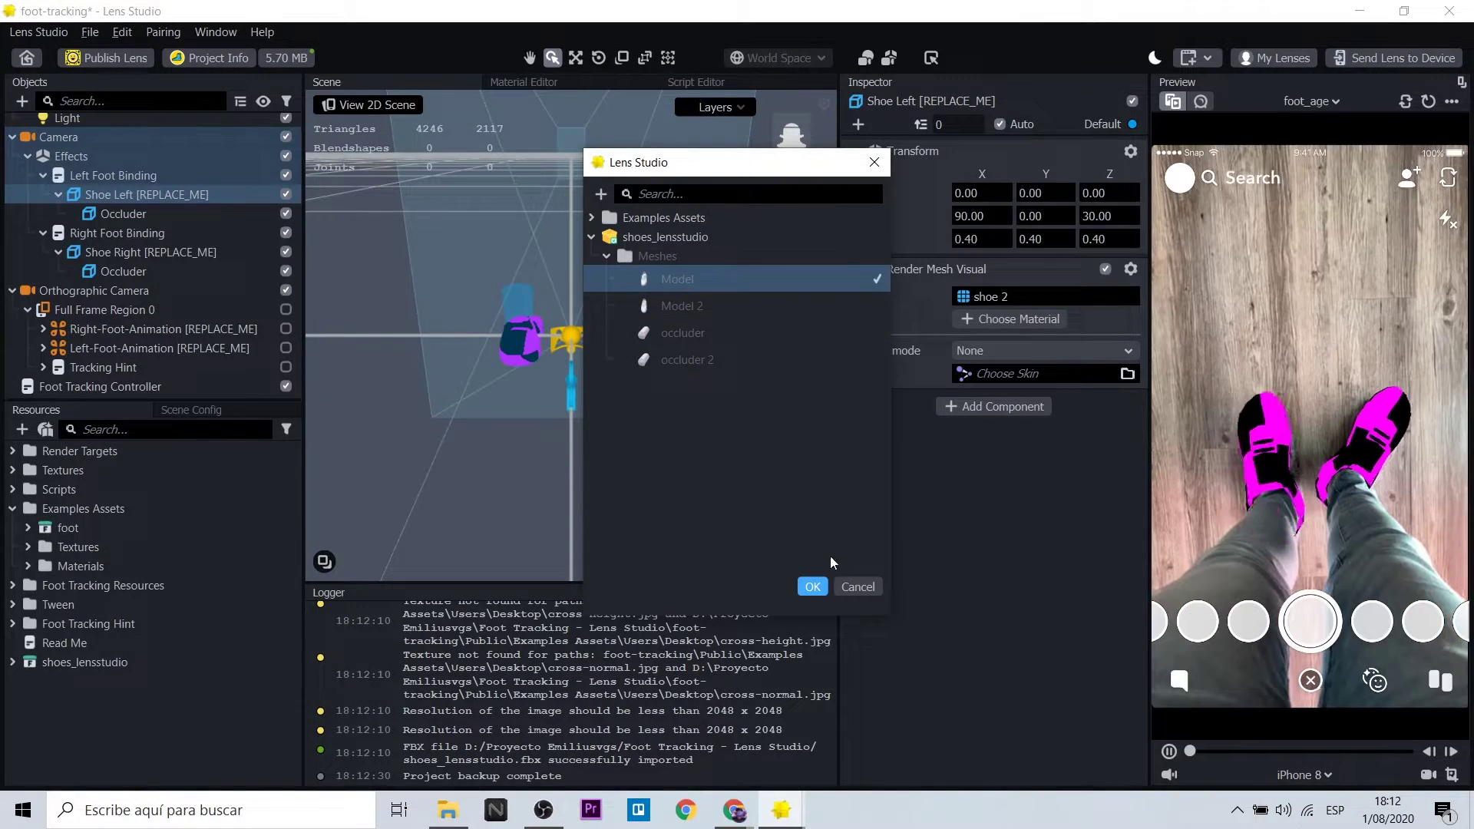
click(812, 587)
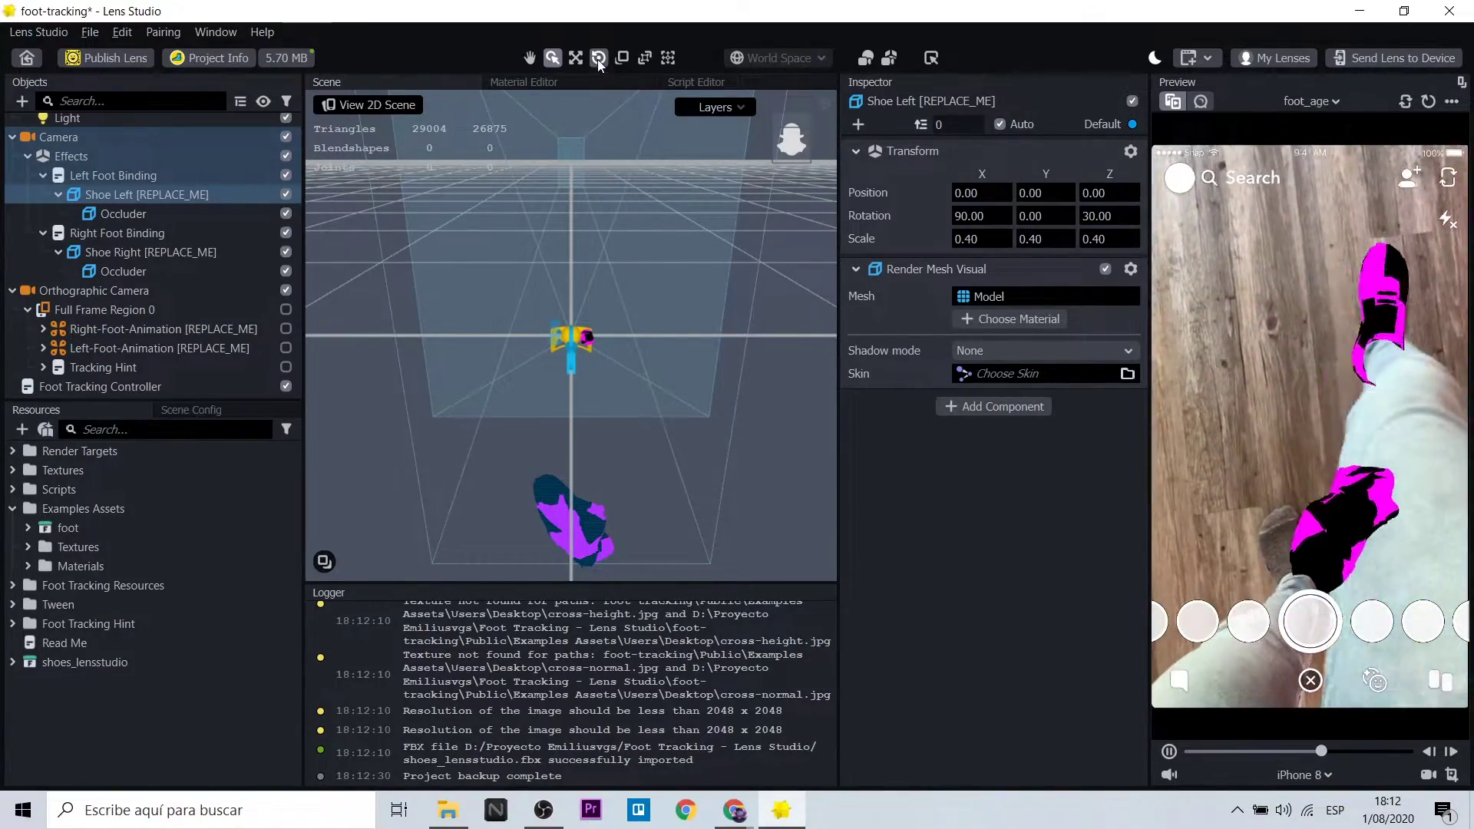
Fit Shoe Left [REPLACE_ME] to its occluder at scale 0.10, position about -0.99, -1.22, 0.59 and rotation about -17.18, 81.20, -146.17
key(e)
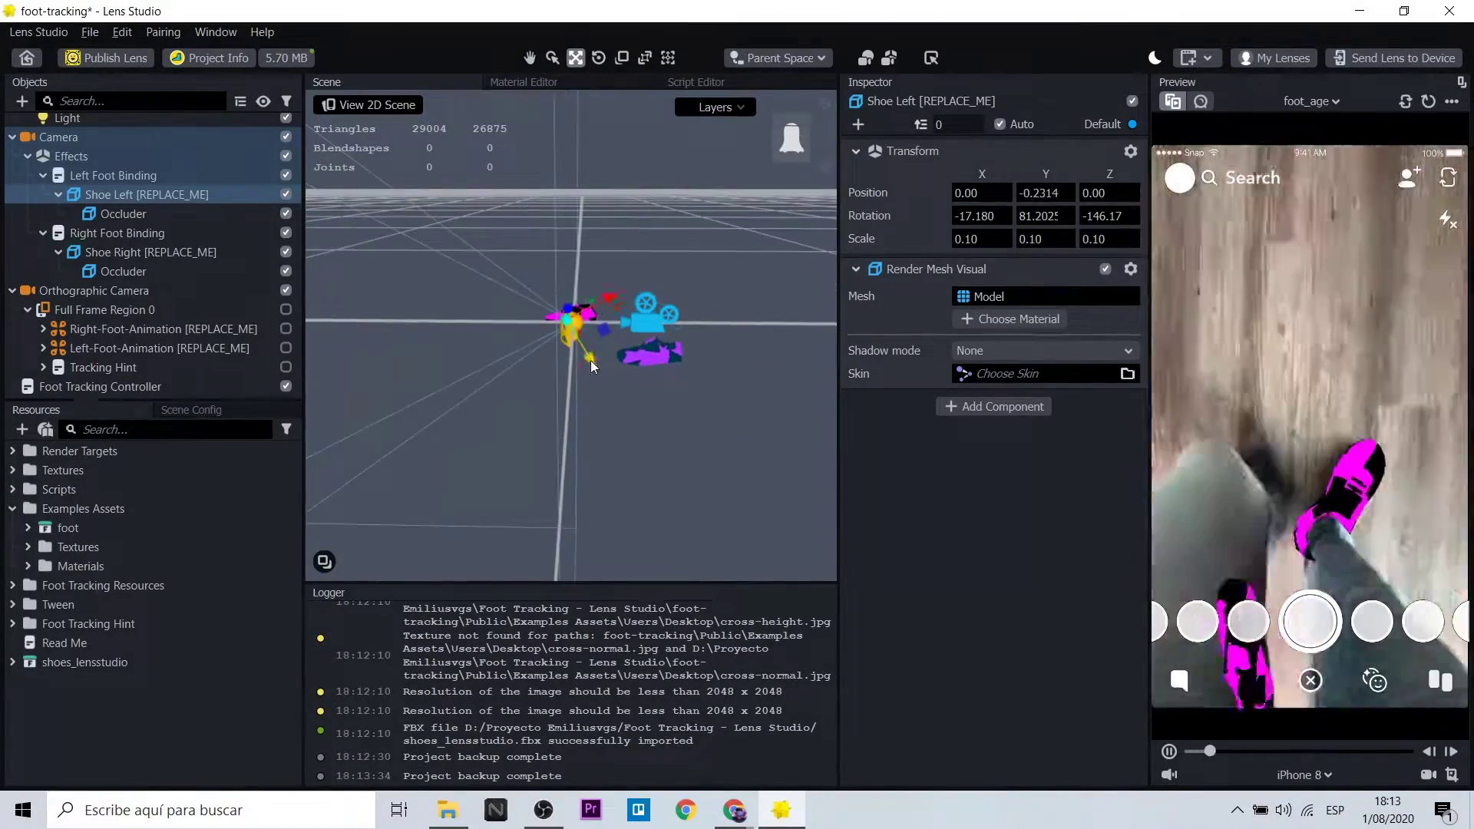
alt+drag(548, 307, 524, 545)
double_click(122, 213)
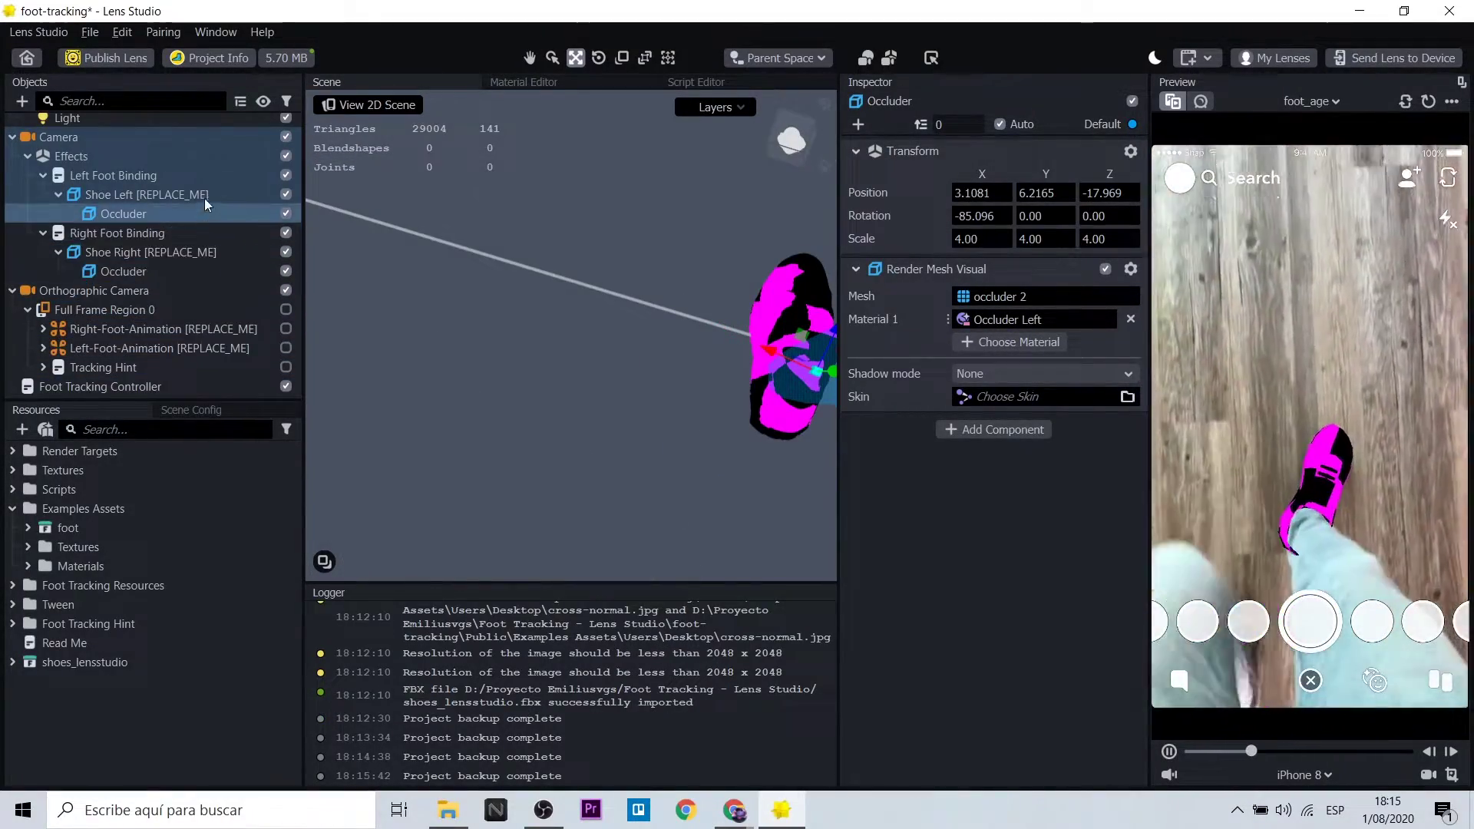
Create a new Diffuse material and assign it to Shoe Left [REPLACE_ME]
click(204, 195)
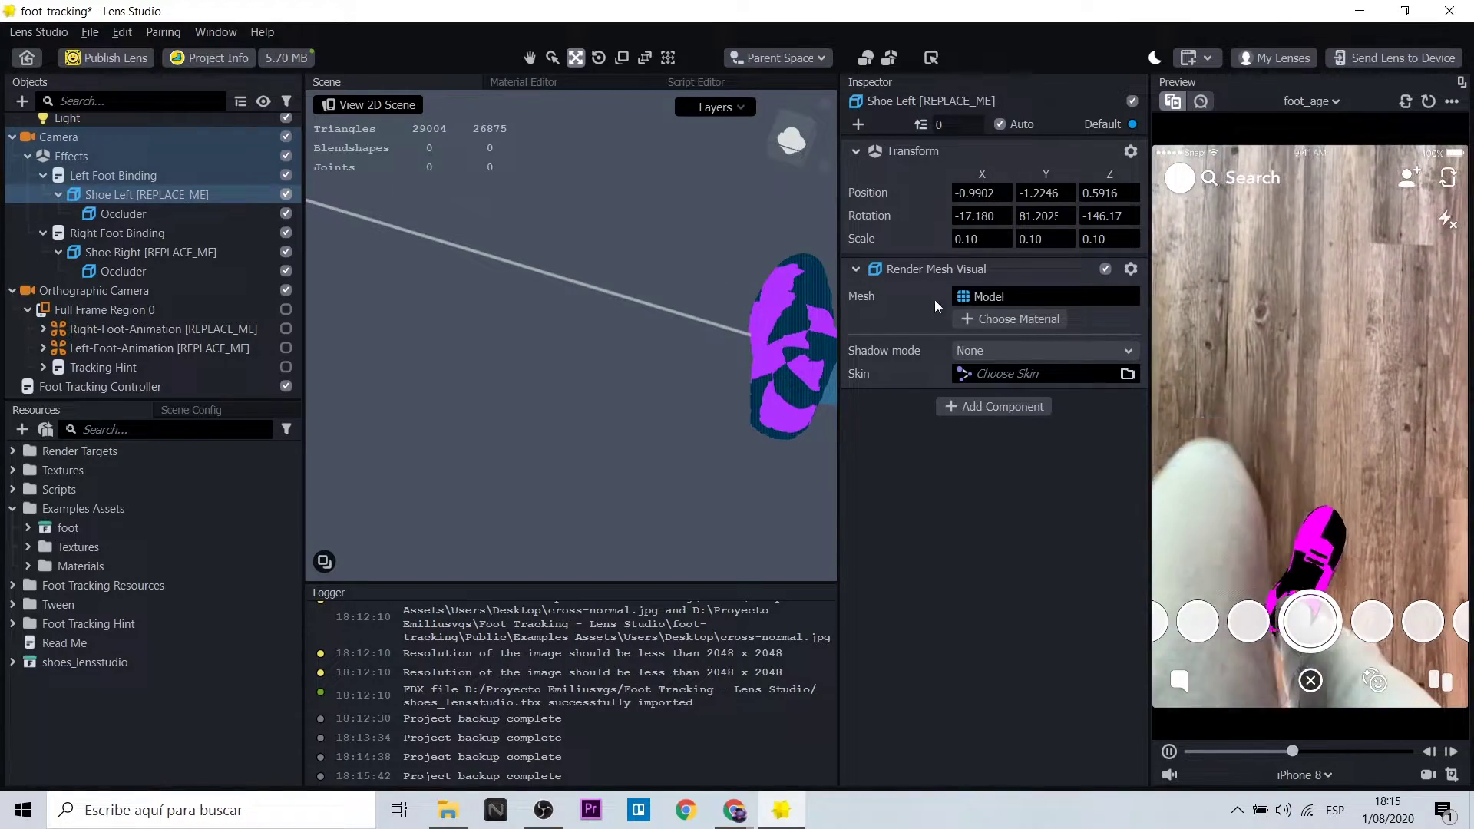
click(1003, 320)
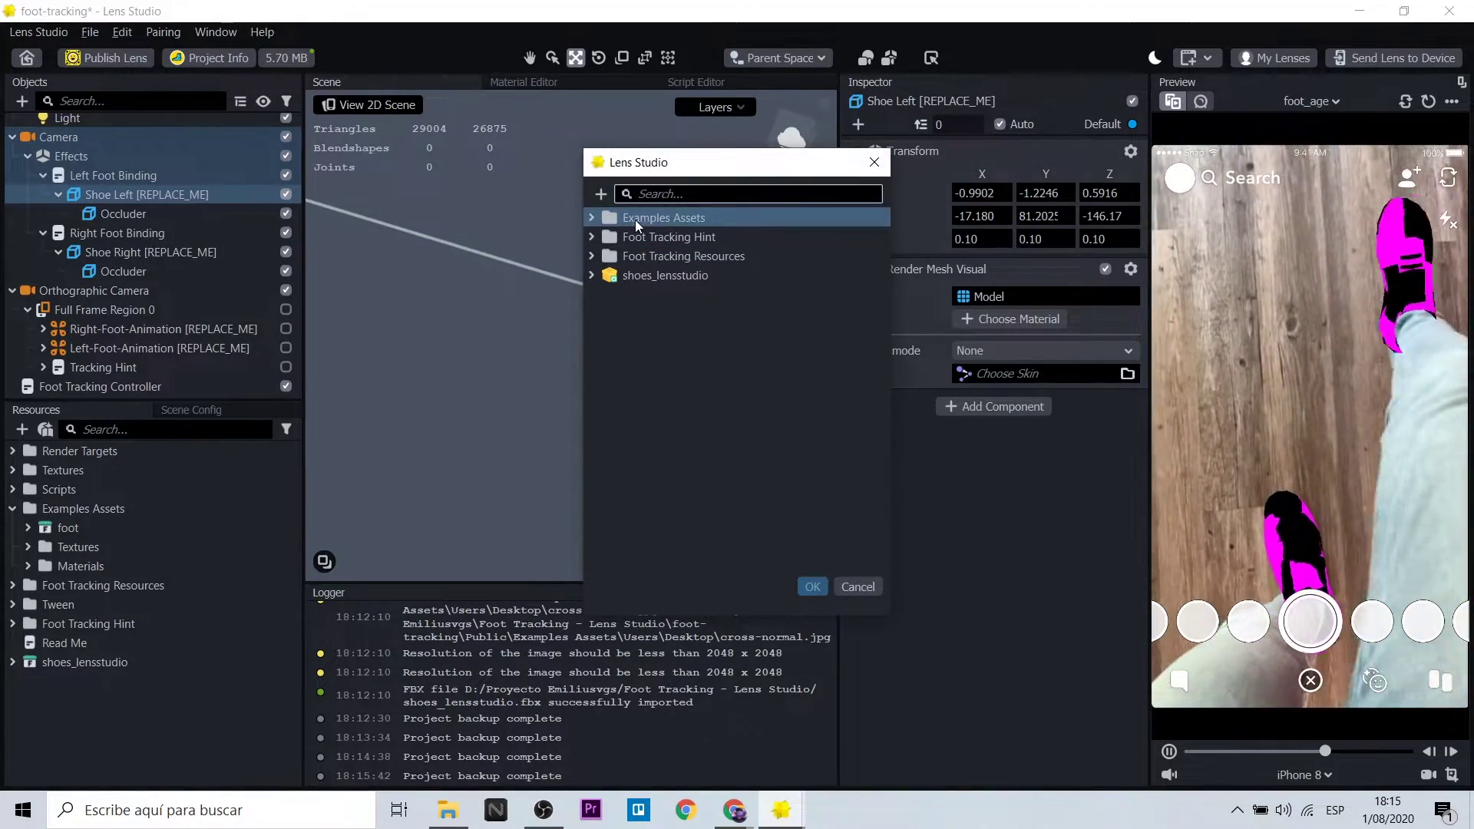
click(601, 193)
click(569, 283)
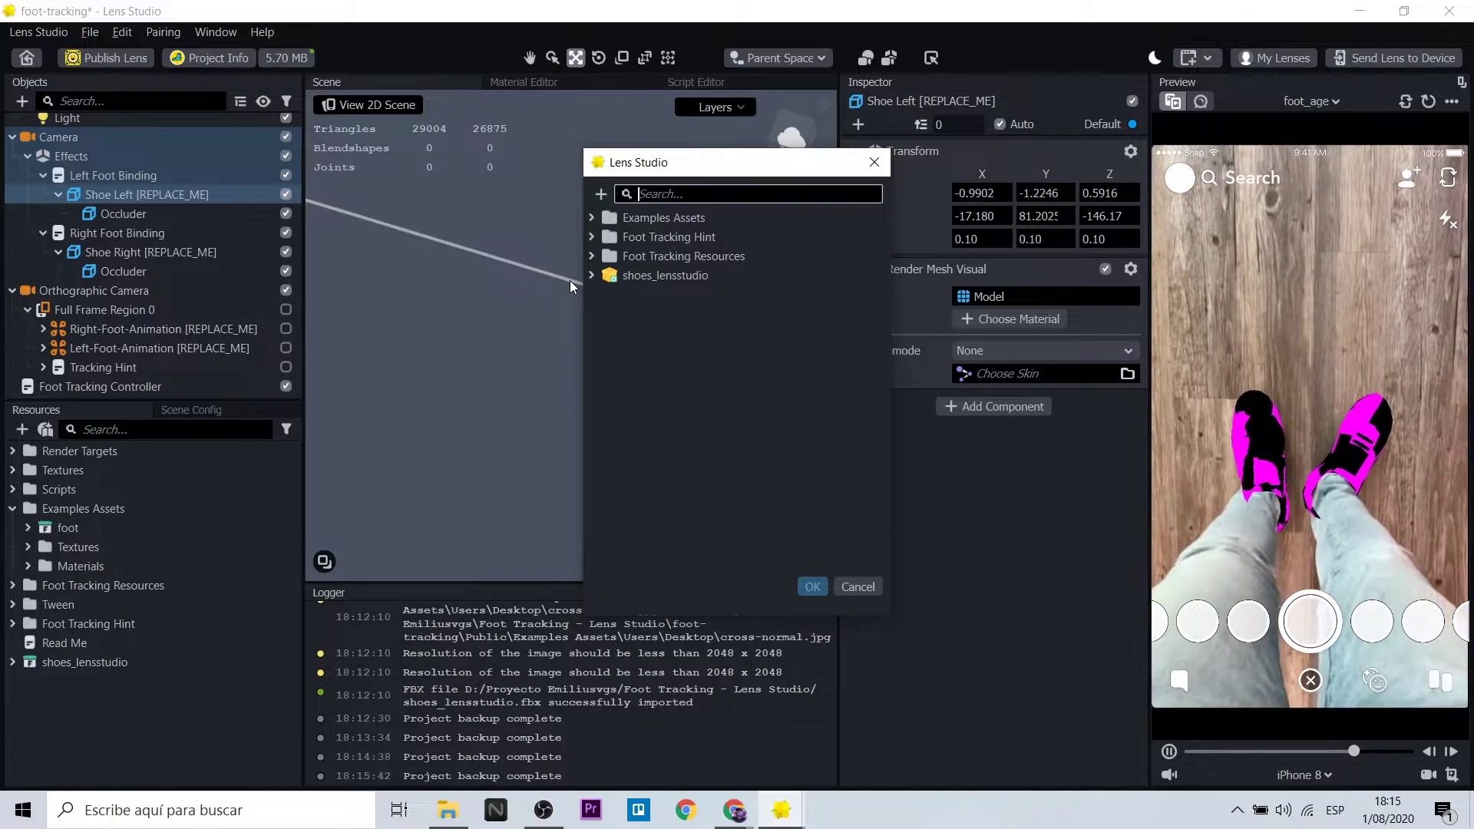
click(813, 586)
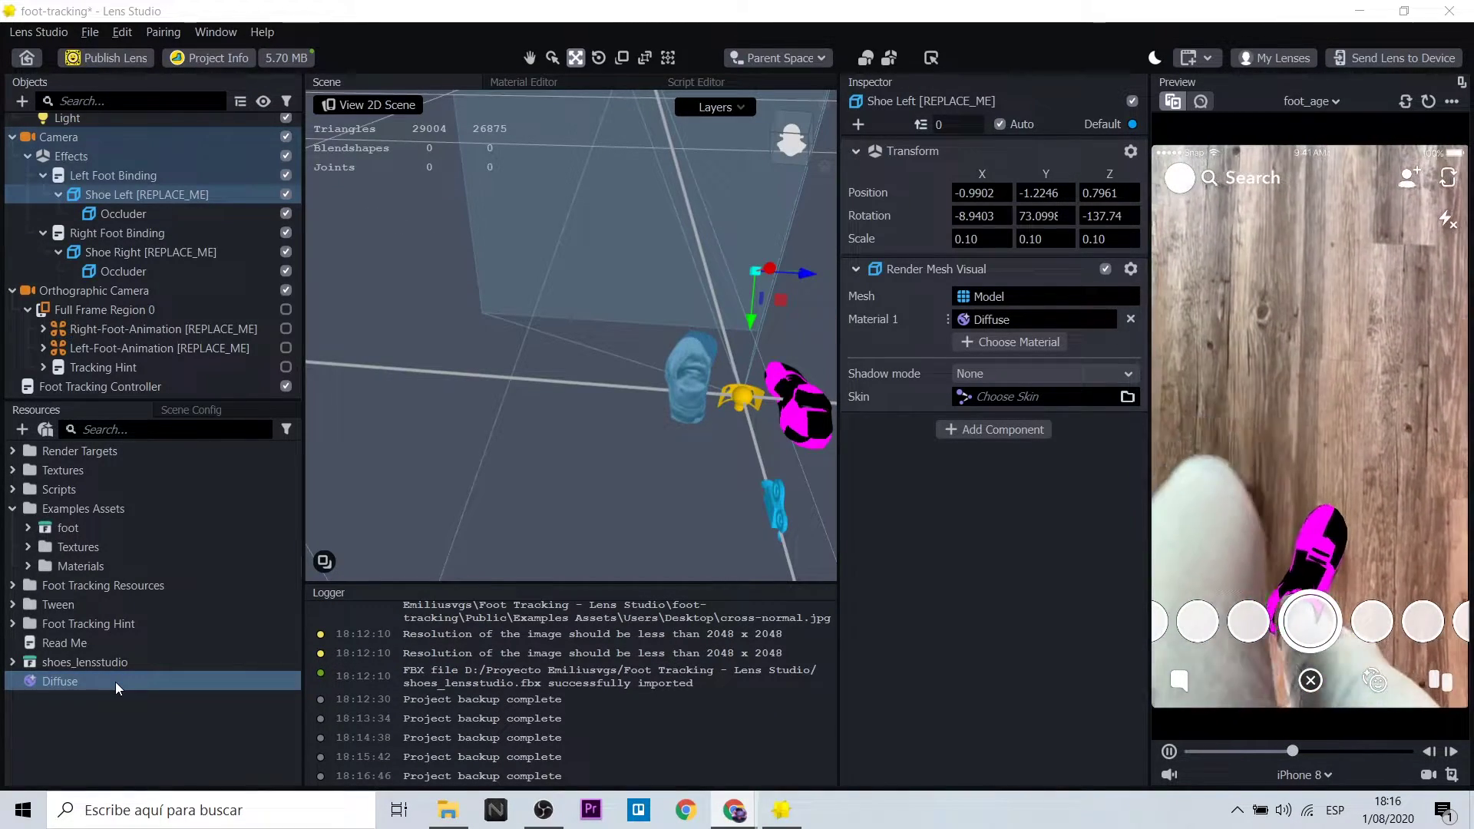
Import the texture0 image from the Foot Tracking - Lens Studio folder into the project resources
click(115, 682)
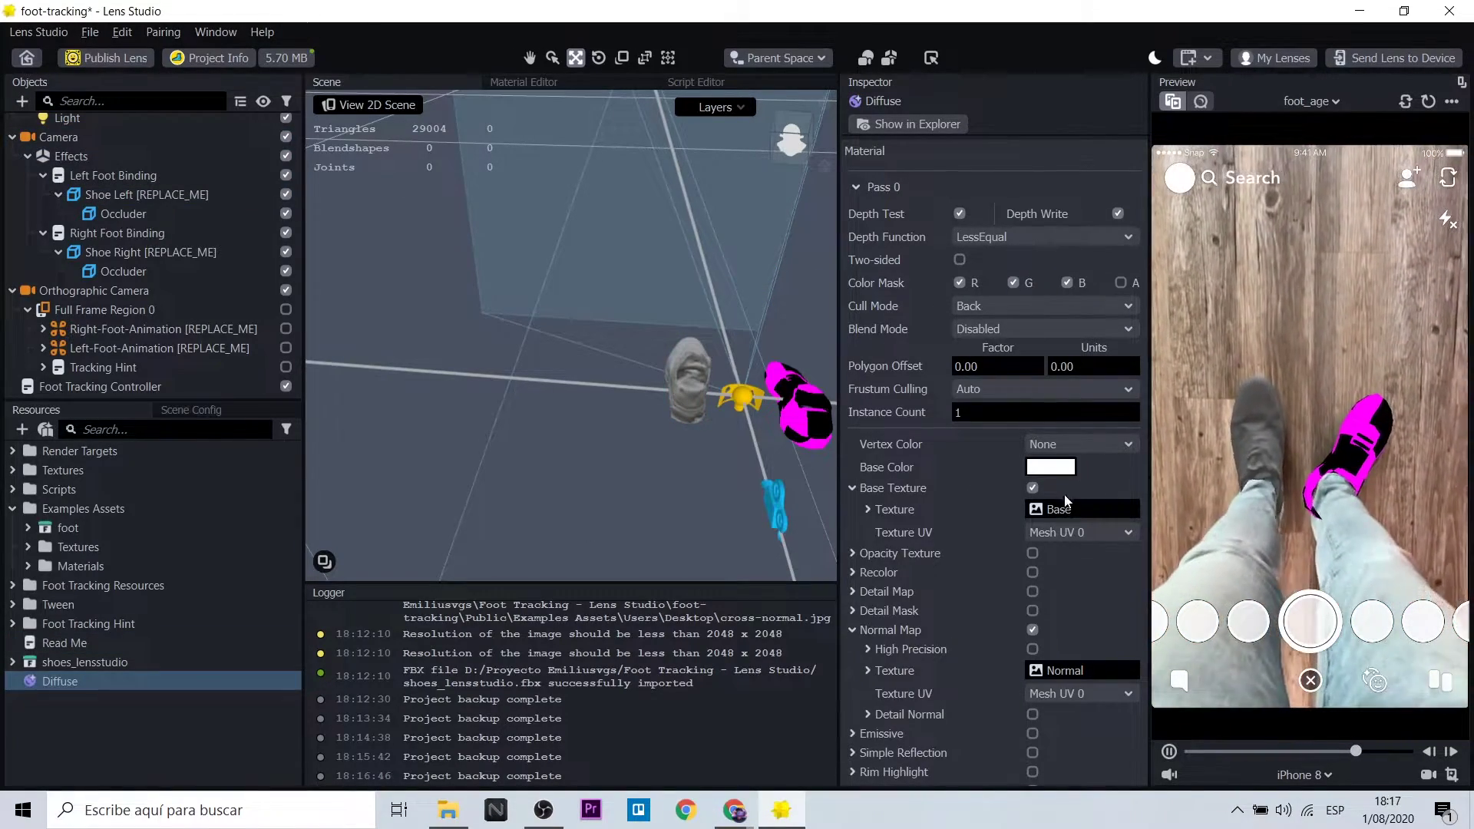
click(447, 810)
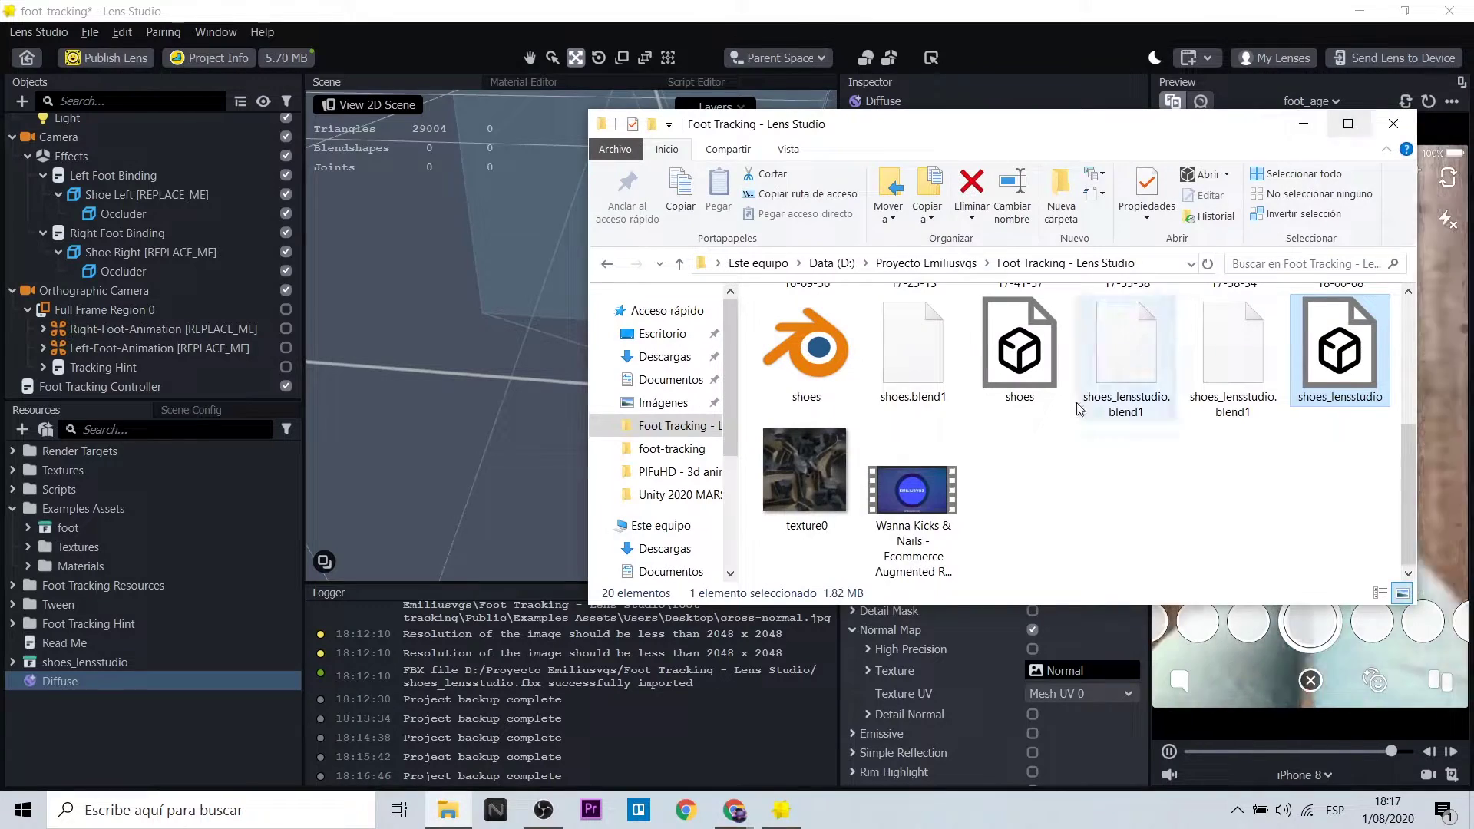
click(806, 487)
drag(765, 500, 86, 730)
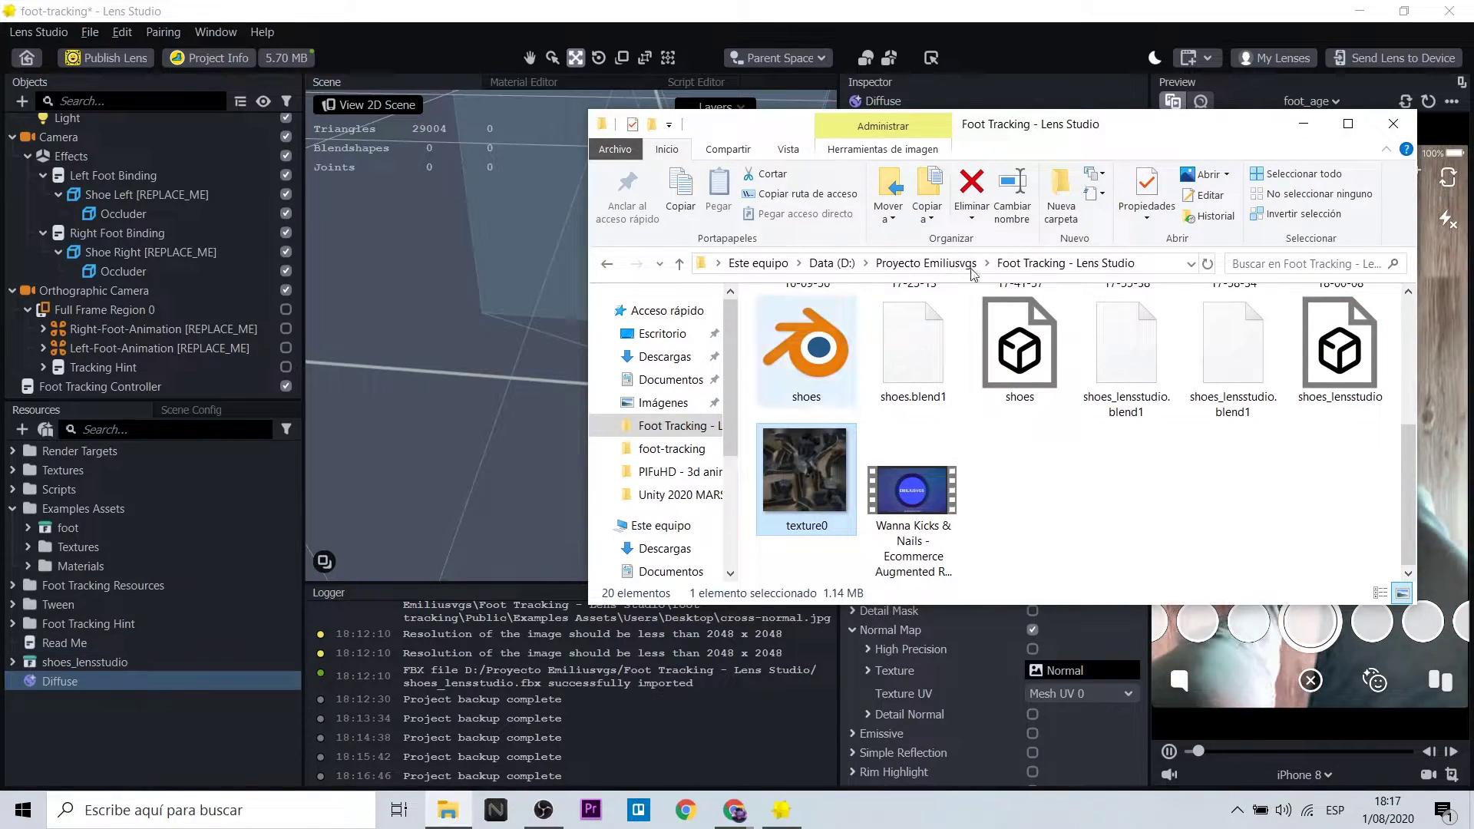
click(1303, 135)
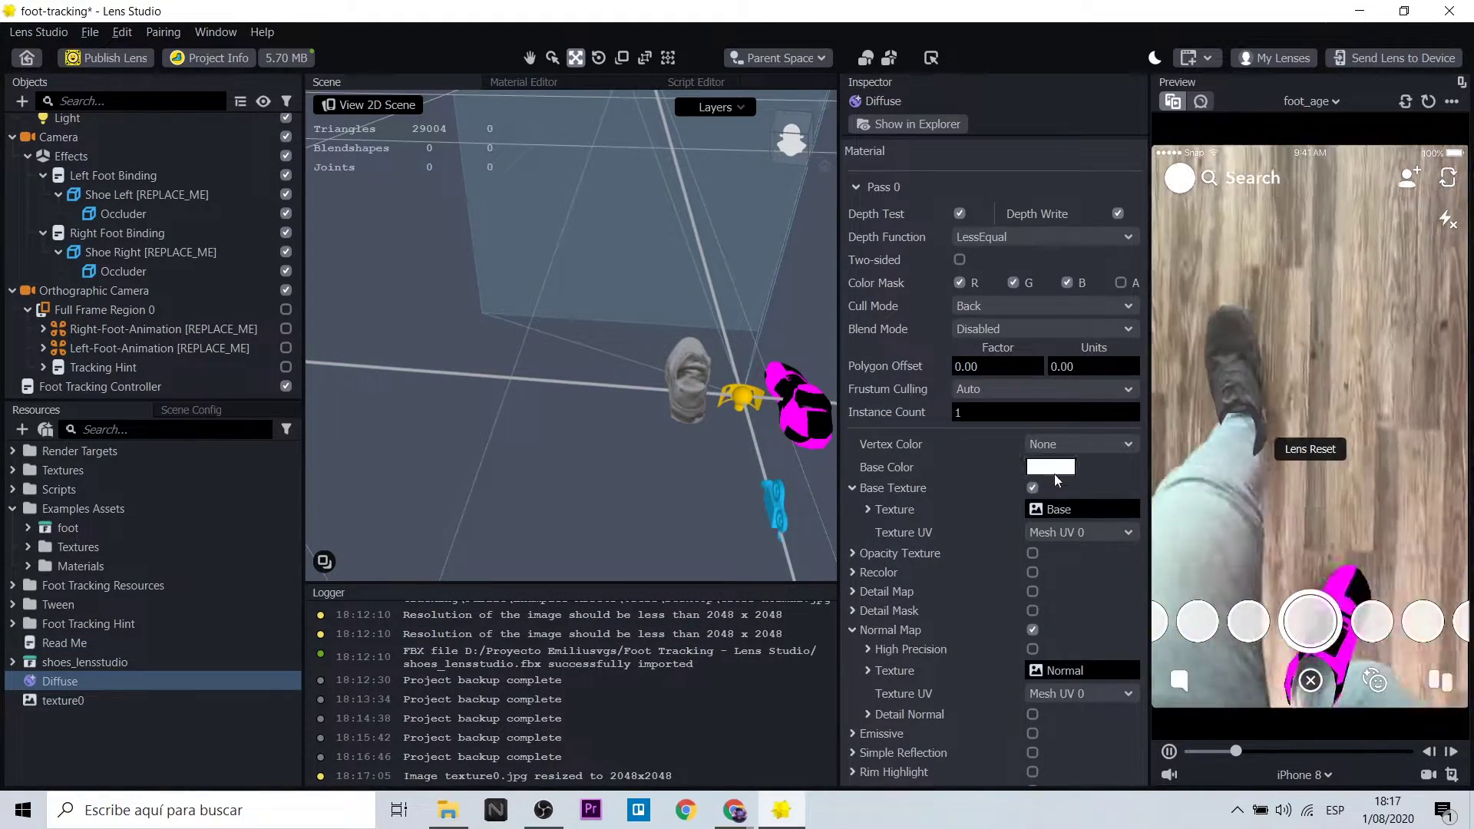
Set the base texture of the Diffuse material to texture0
click(1057, 510)
click(647, 314)
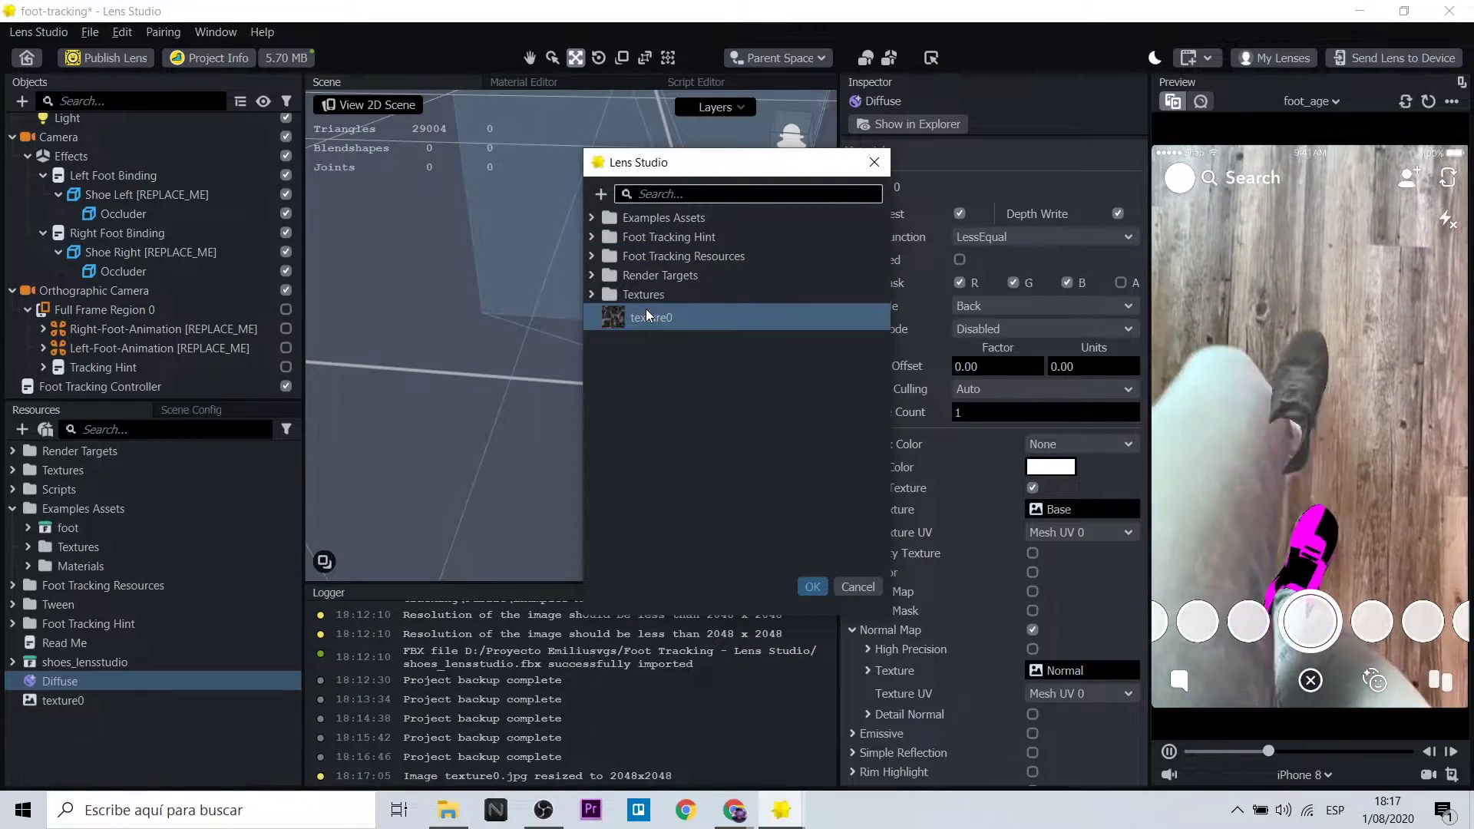
click(814, 588)
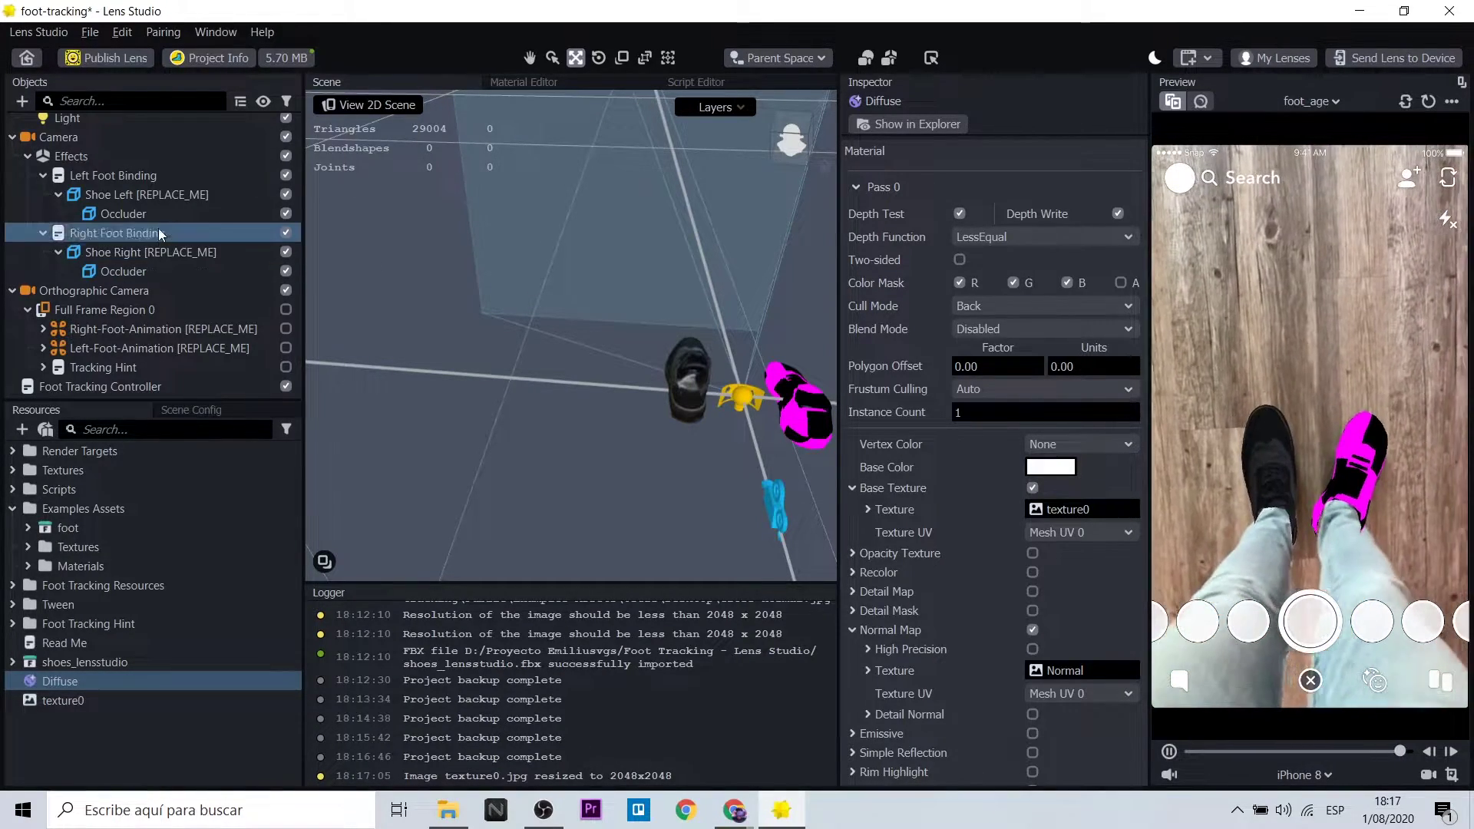
Replace the mesh of Shoe Right [REPLACE_ME] with the Model 2 mesh from shoes_lensstudio
click(166, 190)
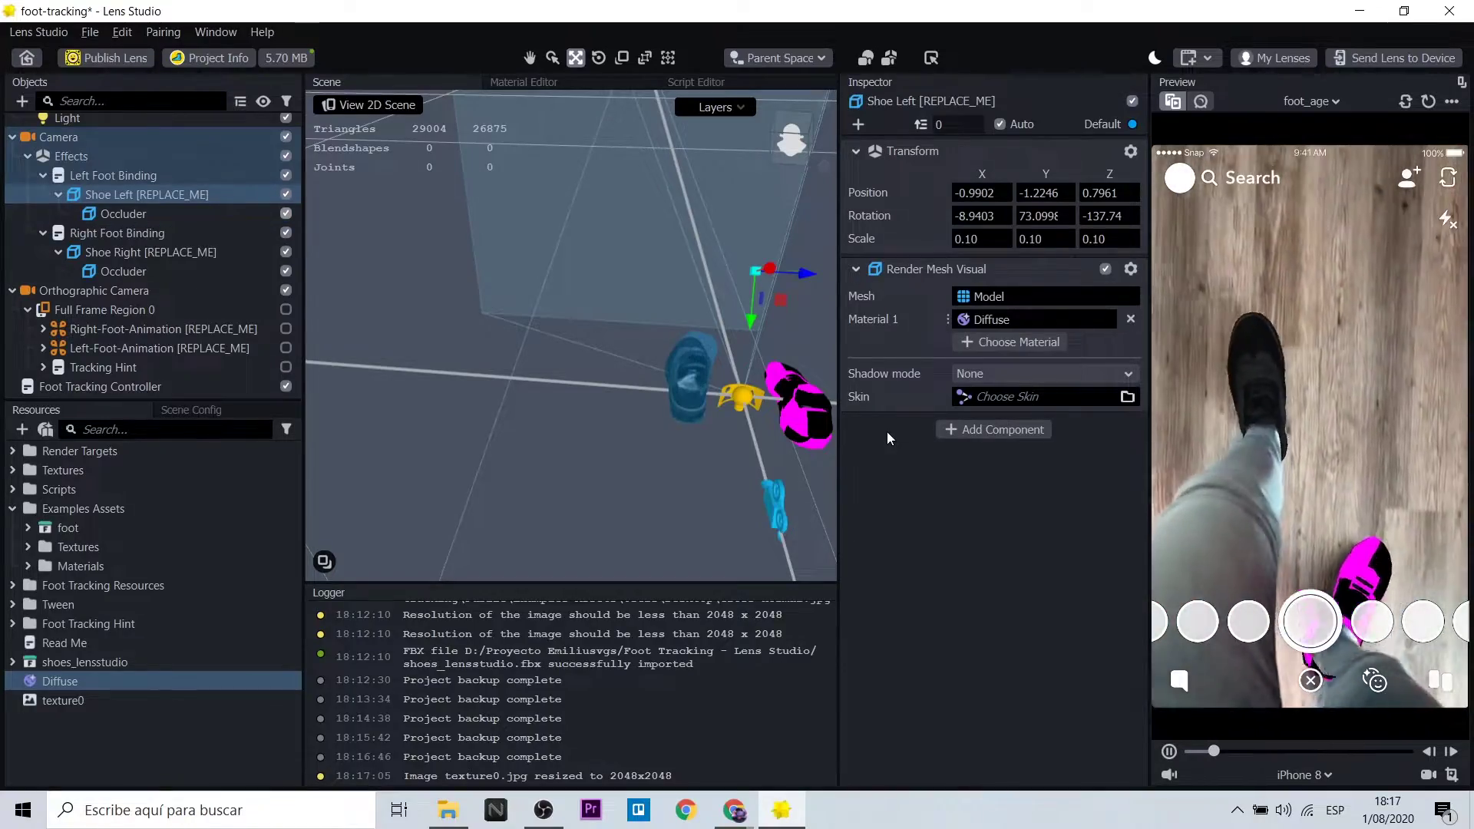
alt+drag(629, 493, 568, 541)
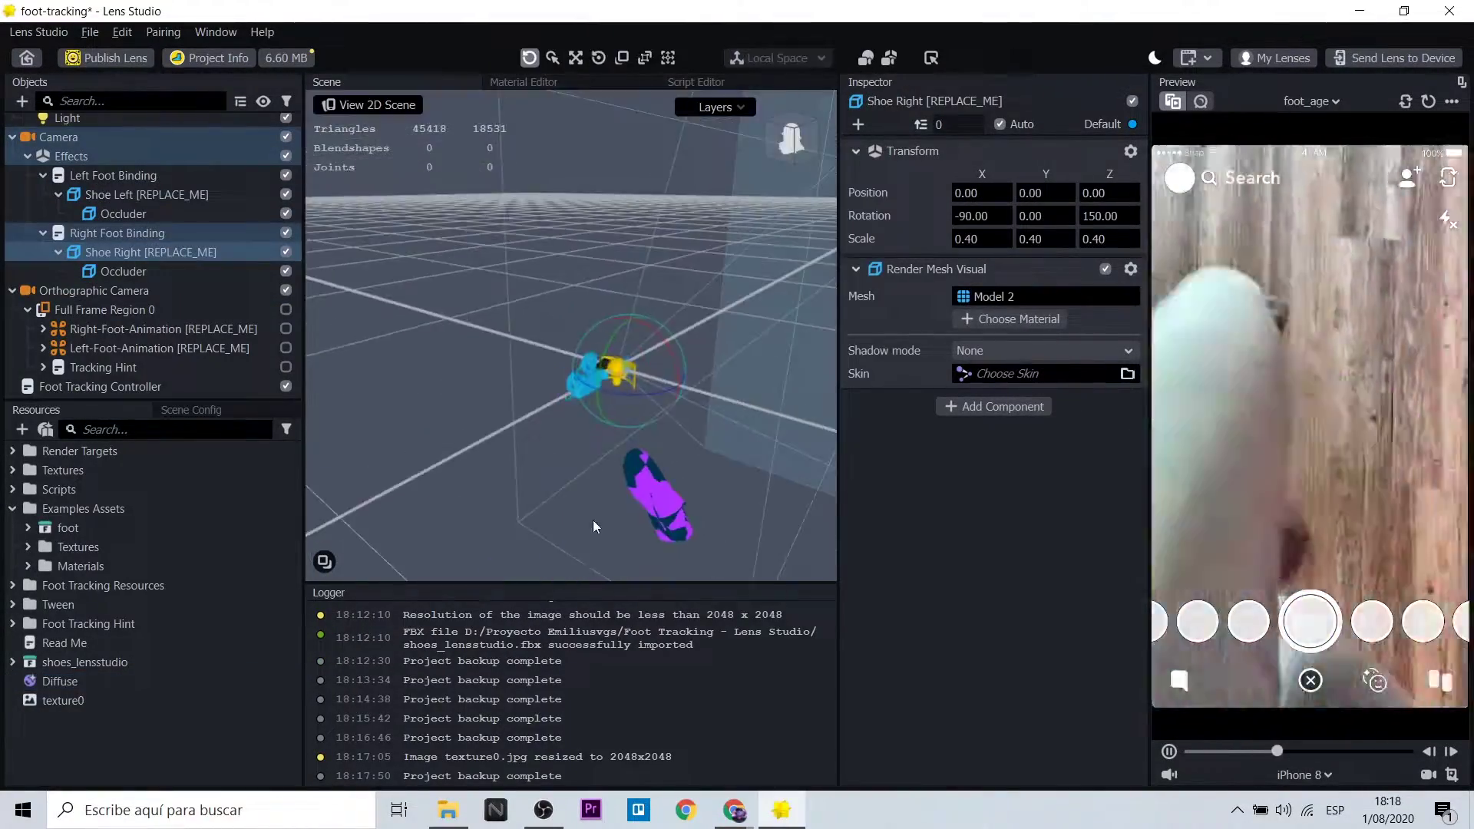
Fit Shoe Right at scale 0.10, position about 1.06, -1.00, 0.09 and rotation about -162.99, -78.84, -65.75, and give it the Diffuse material
mouse_move(592, 519)
alt+mouse_down()
mouse_move(598, 344)
mouse_move(602, 514)
alt+mouse_up()
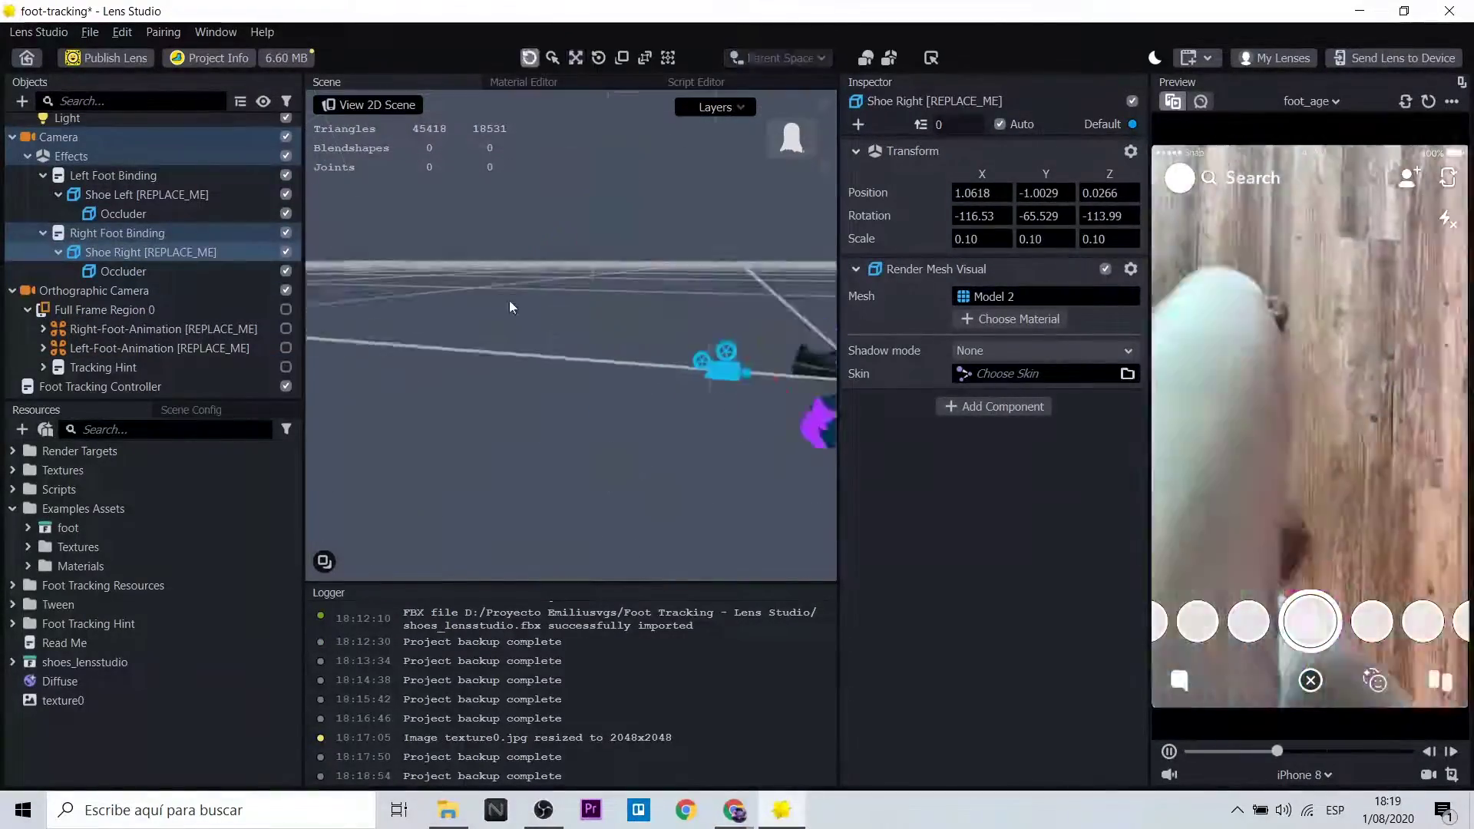
click(181, 269)
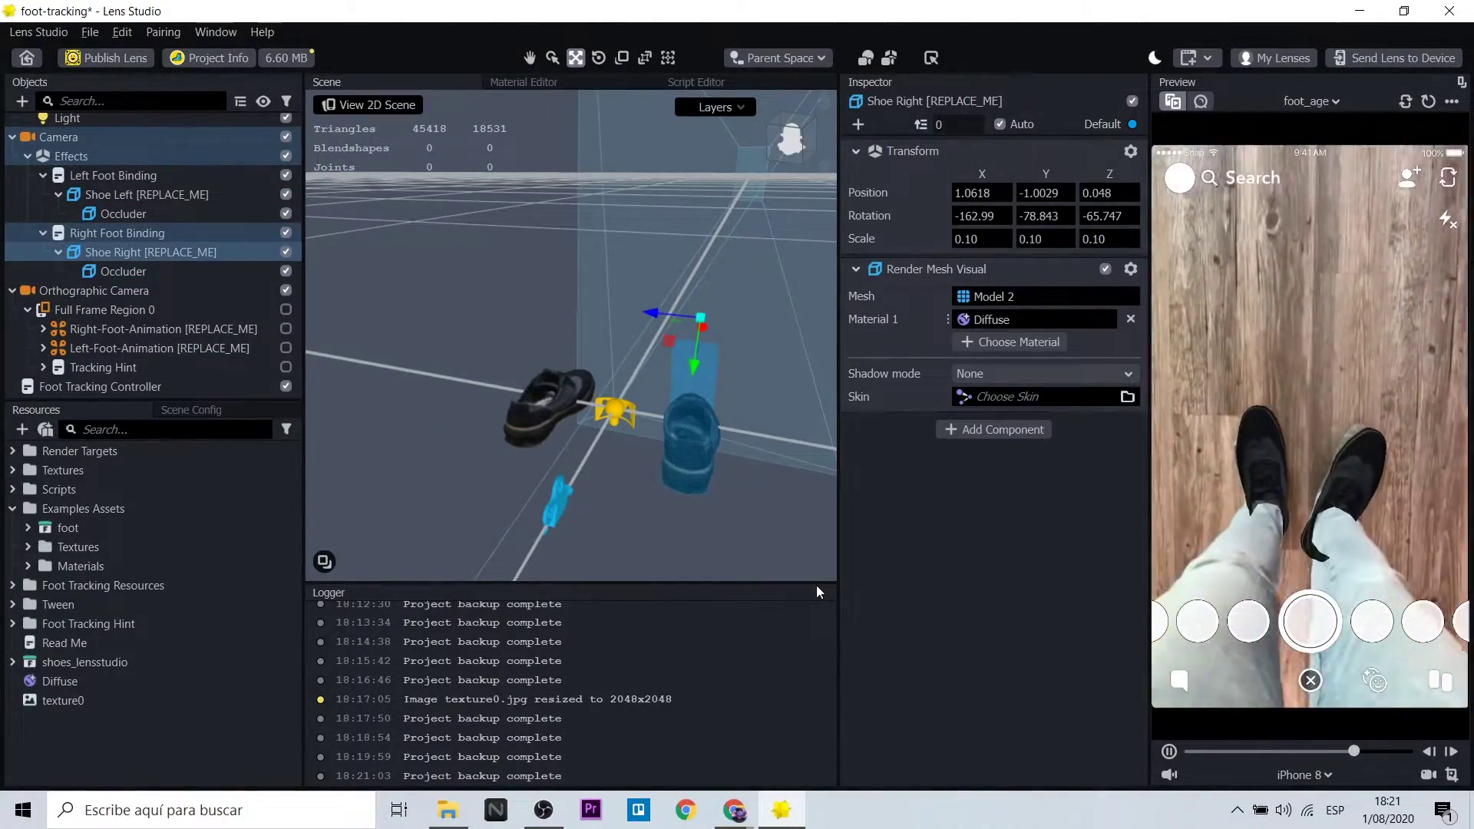
drag(656, 313, 650, 315)
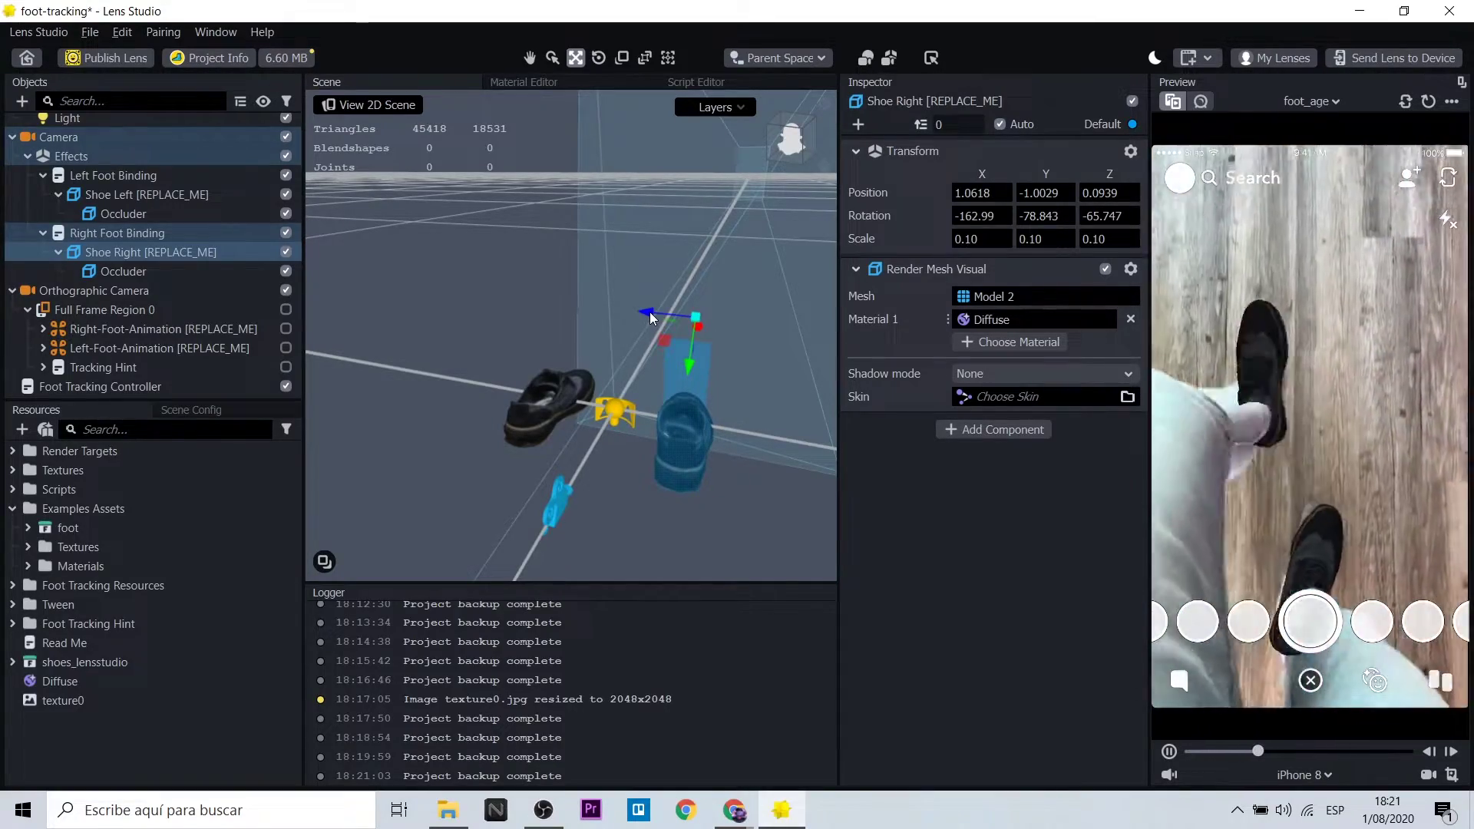